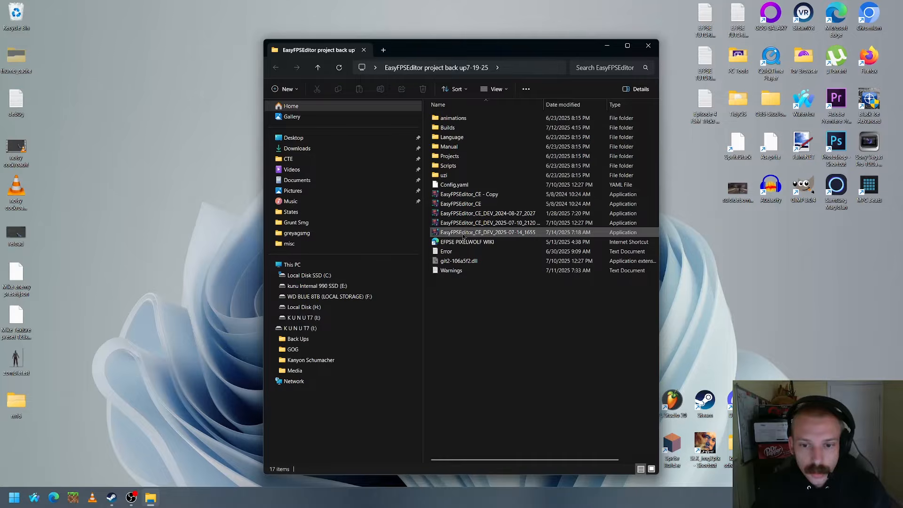
Launch EasyFPSEditor_CE_DEV_2025-07-14_1655 from the project backup folder and dismiss its greeting message
double_click(464, 233)
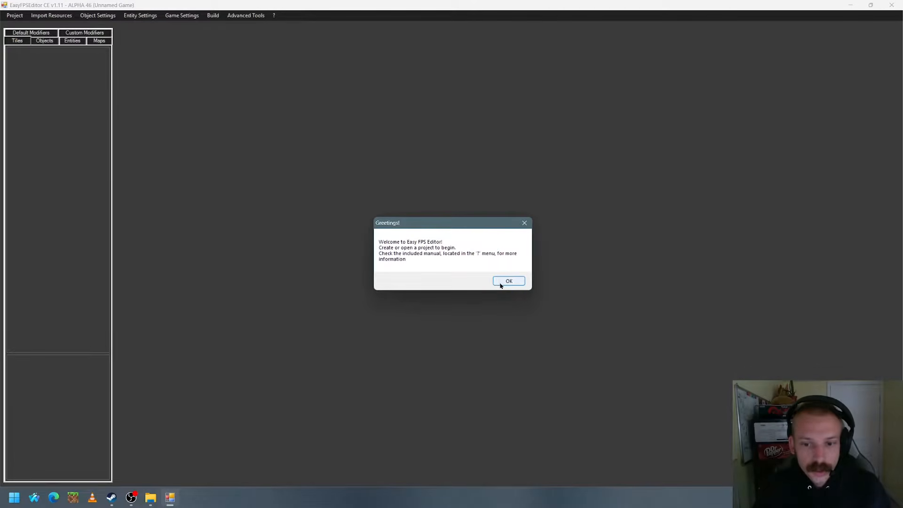
click(507, 281)
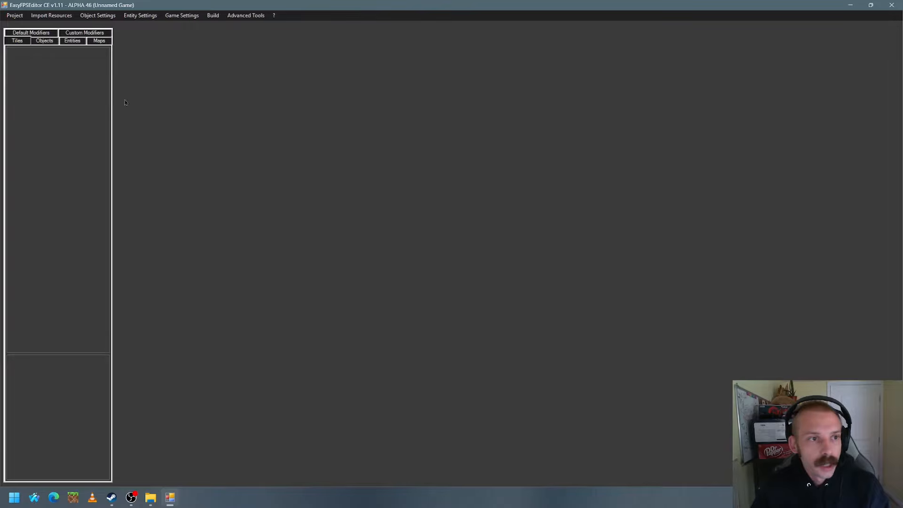
click(16, 17)
mouse_move(51, 15)
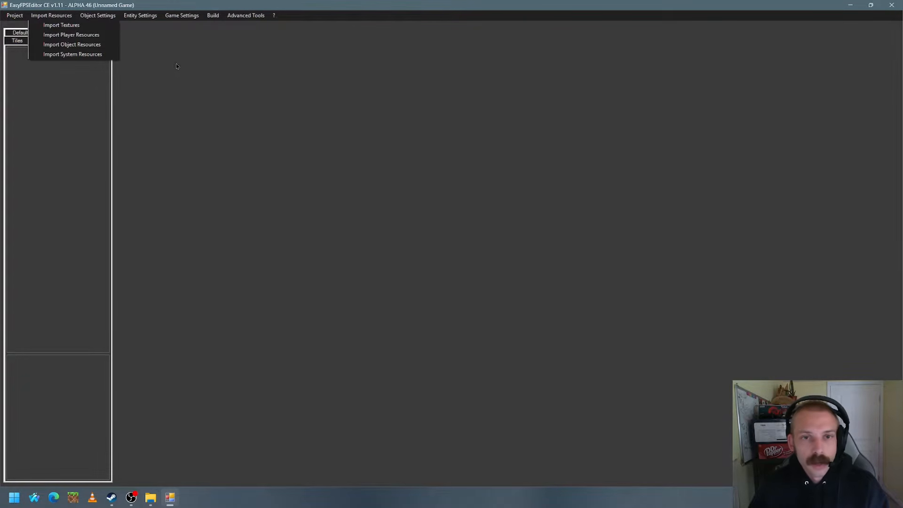
click(170, 84)
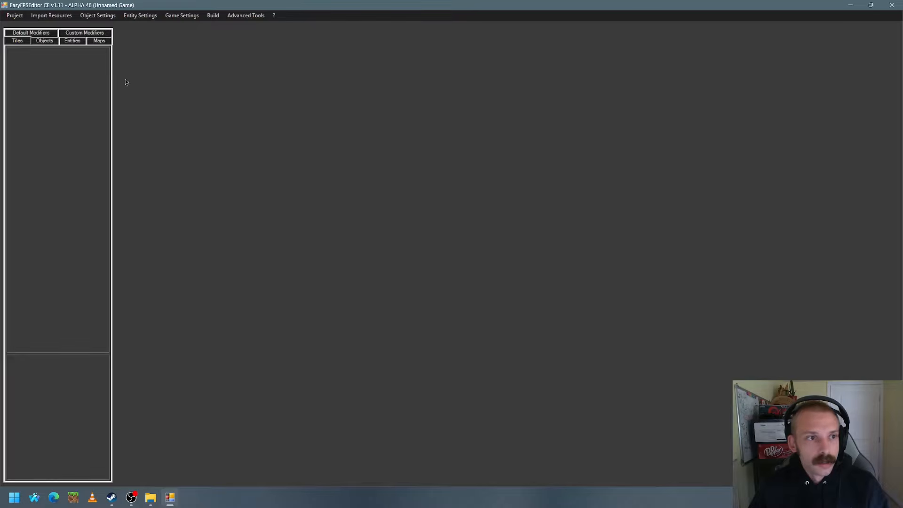
Create a new project with the default name NewProject and acknowledge its creation
click(13, 16)
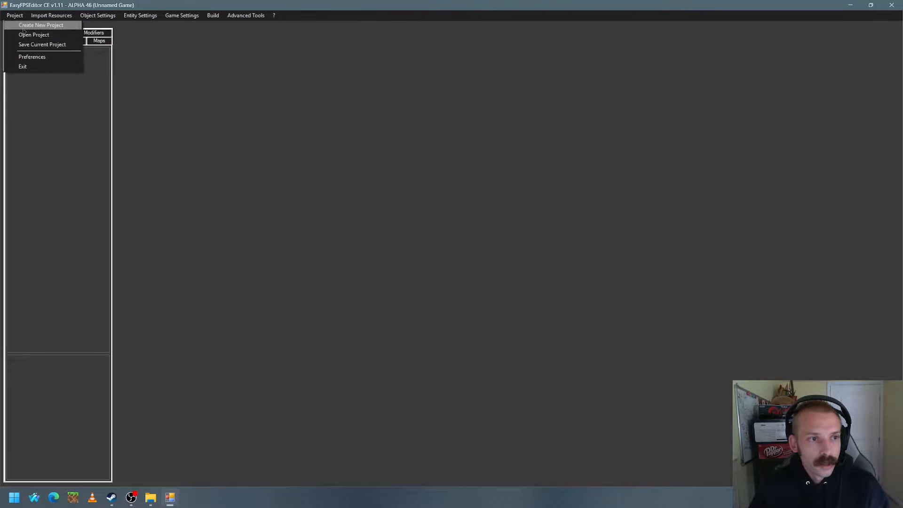
click(23, 28)
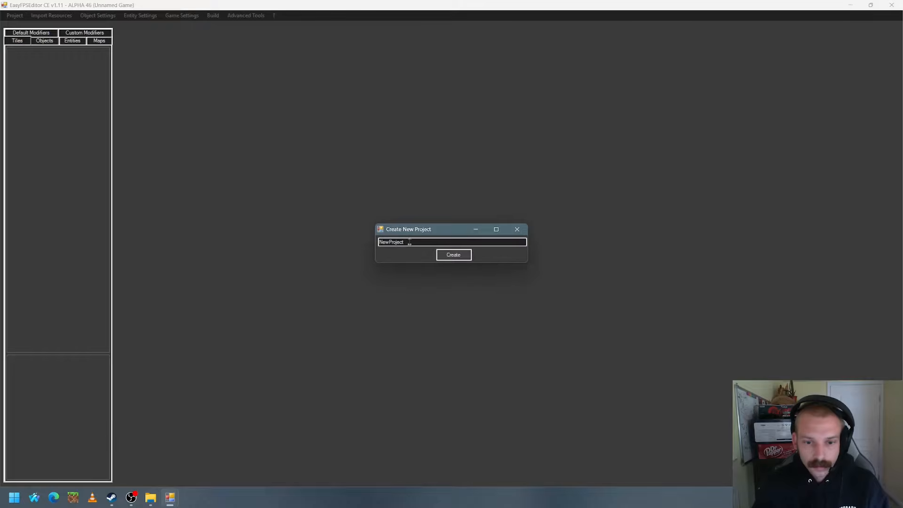
click(445, 254)
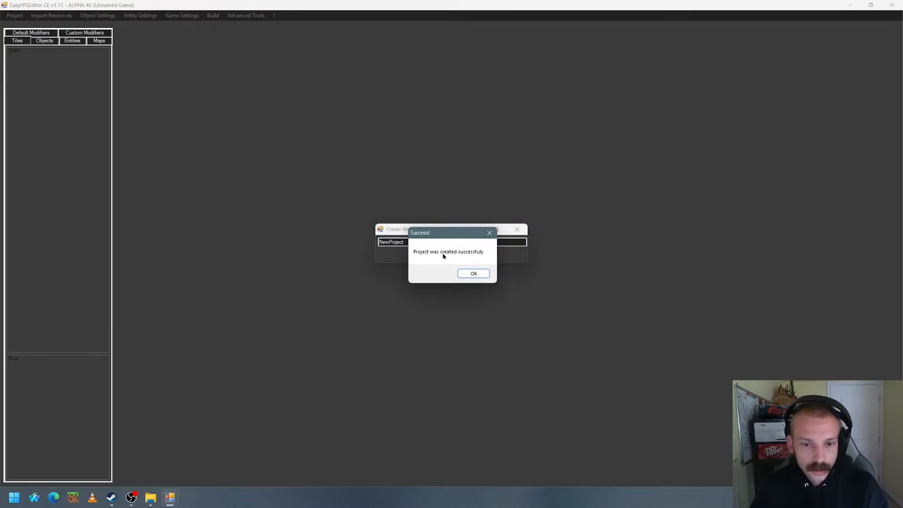
click(470, 274)
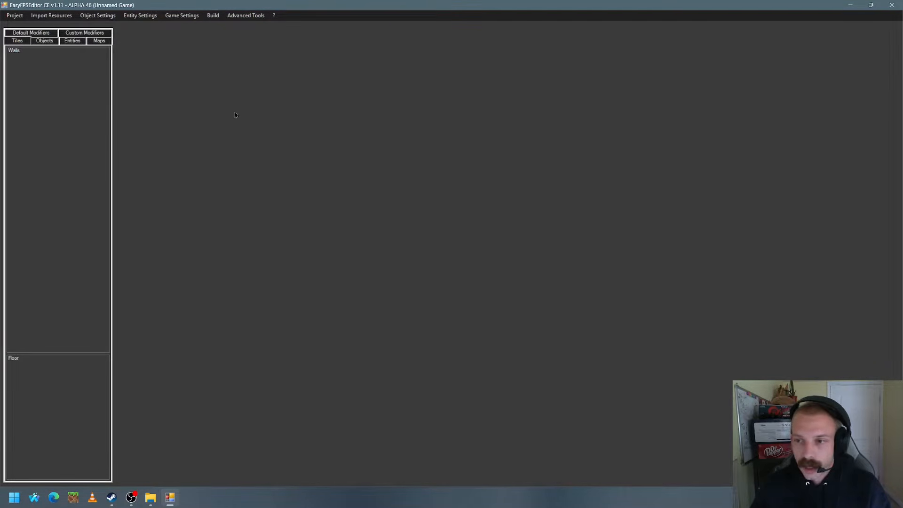
Look through the project's maps, tiles, objects, entities, and custom and default modifiers
click(98, 41)
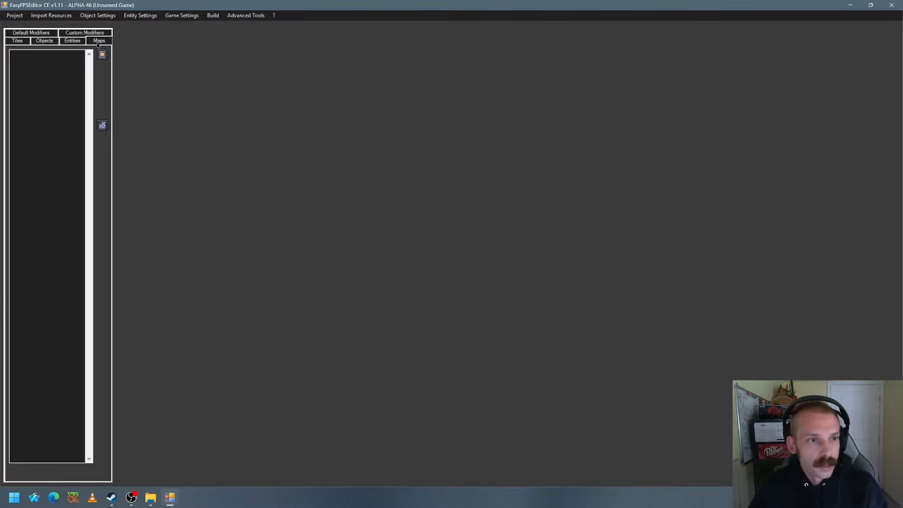
click(22, 40)
click(47, 42)
click(20, 42)
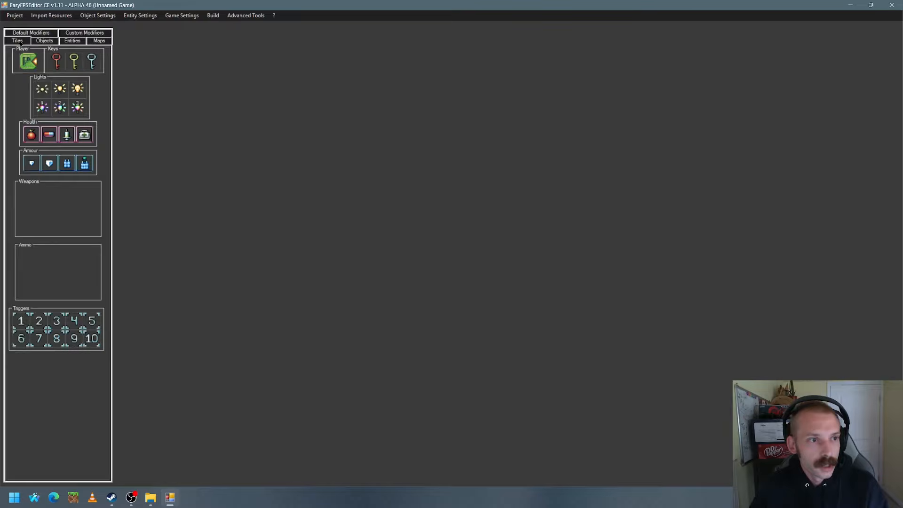
click(46, 42)
click(74, 42)
click(99, 41)
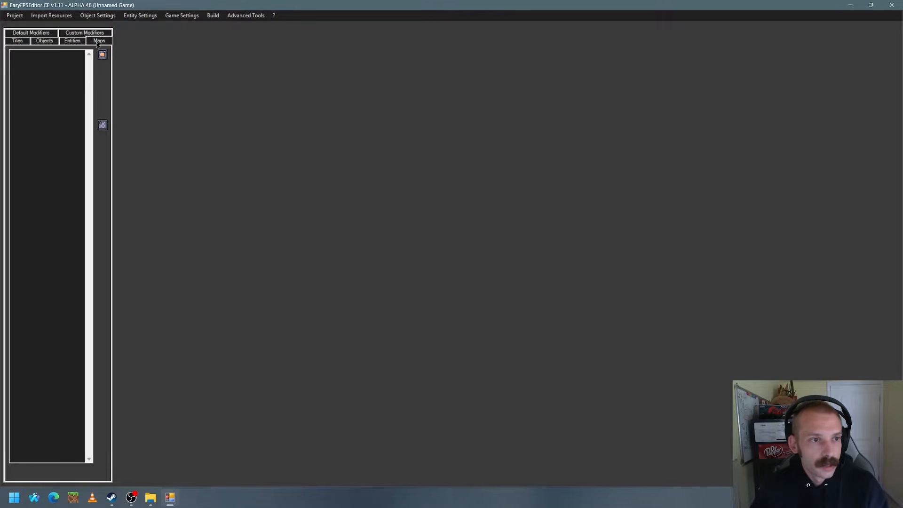
click(84, 34)
click(40, 35)
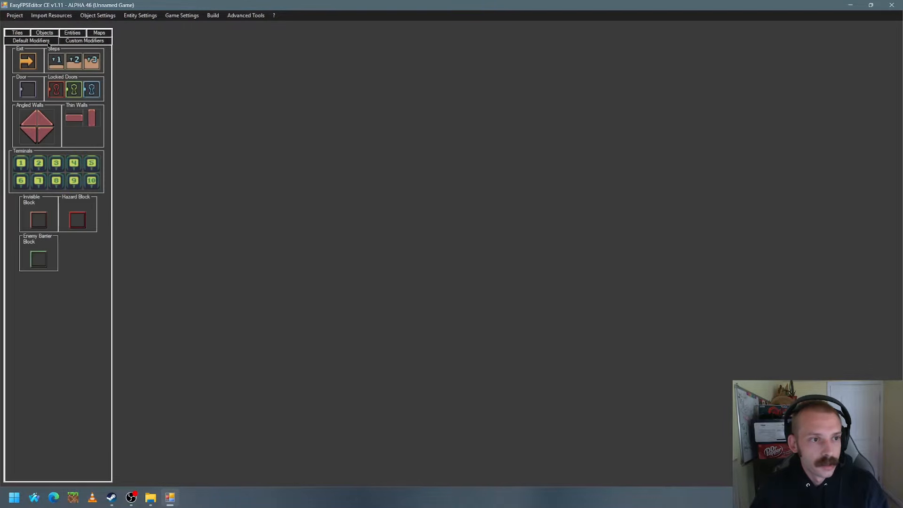
Create a new map named devmap in the project
click(99, 33)
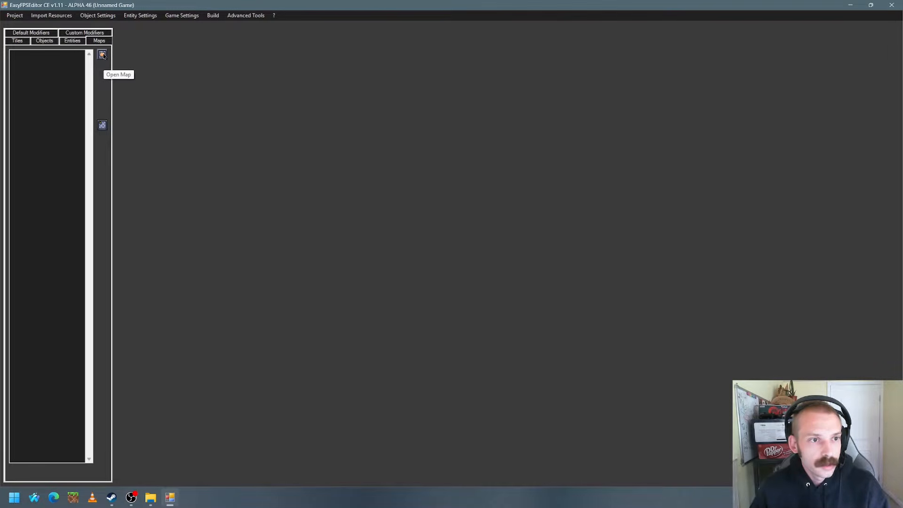
click(103, 125)
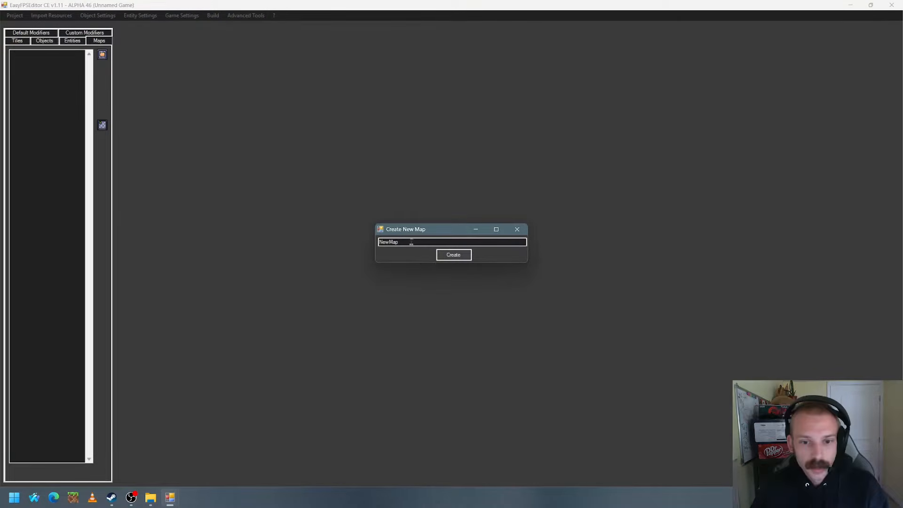
double_click(388, 242)
text(dev)
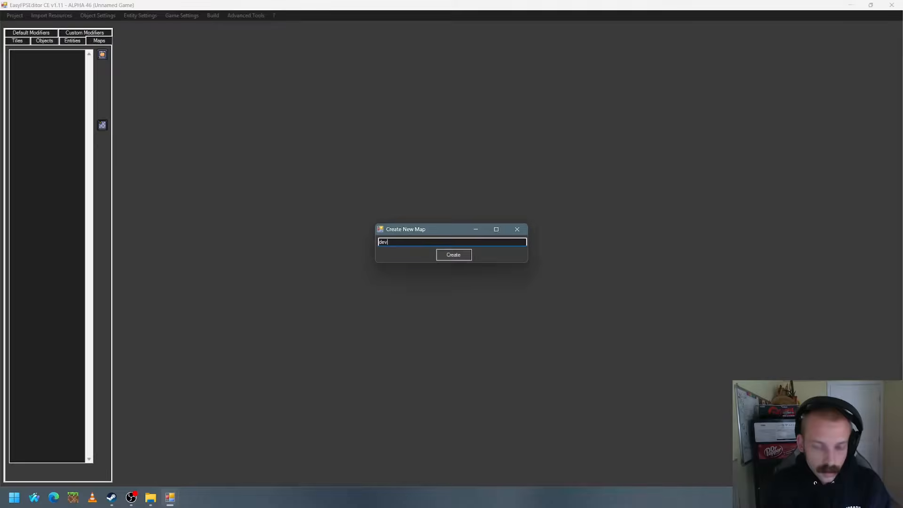
text(map)
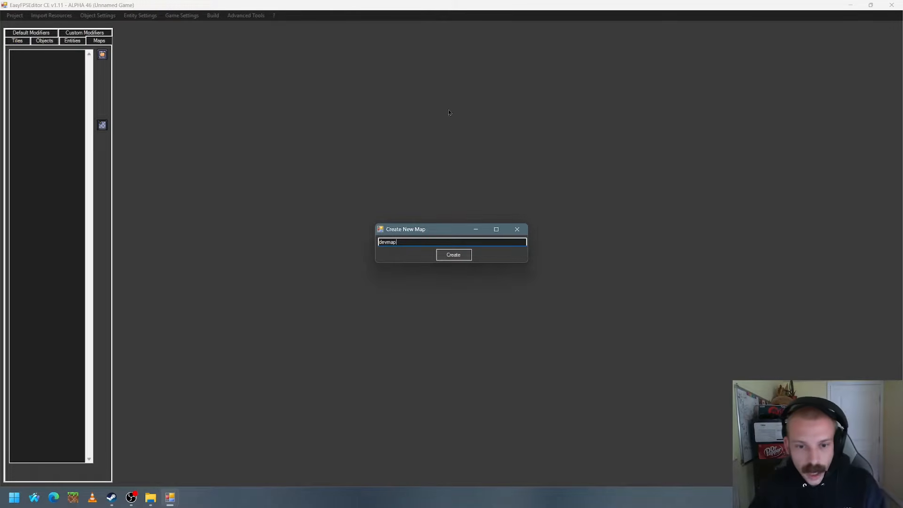
click(453, 255)
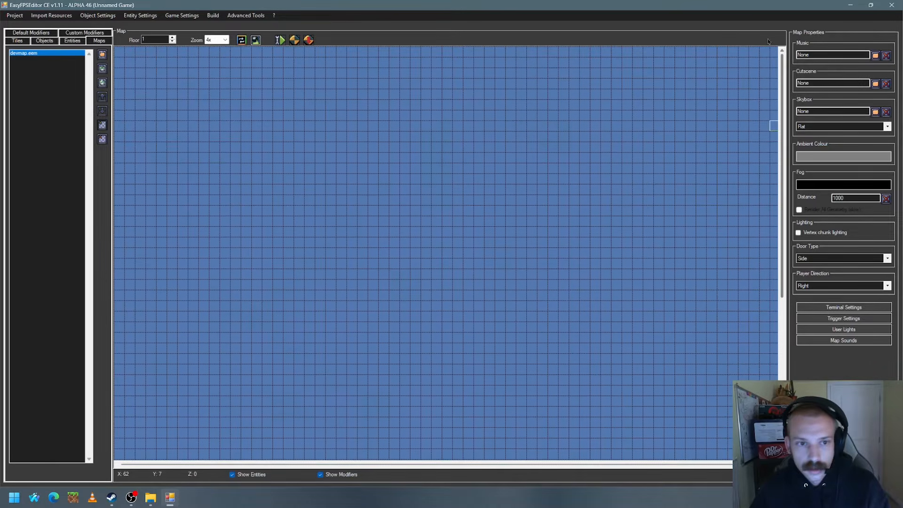
View the map grid at 1x and 2x zoom, and return it to 4x
click(224, 41)
click(225, 64)
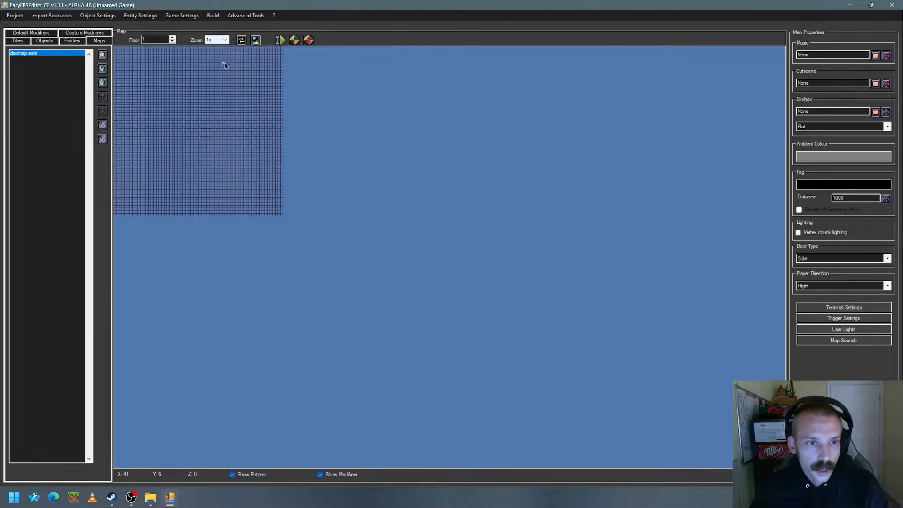
click(224, 41)
click(223, 59)
click(224, 41)
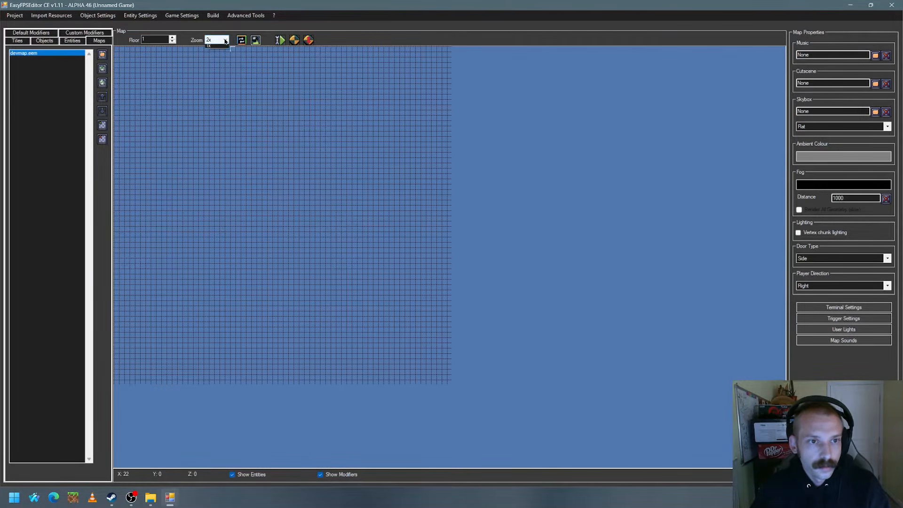
click(218, 53)
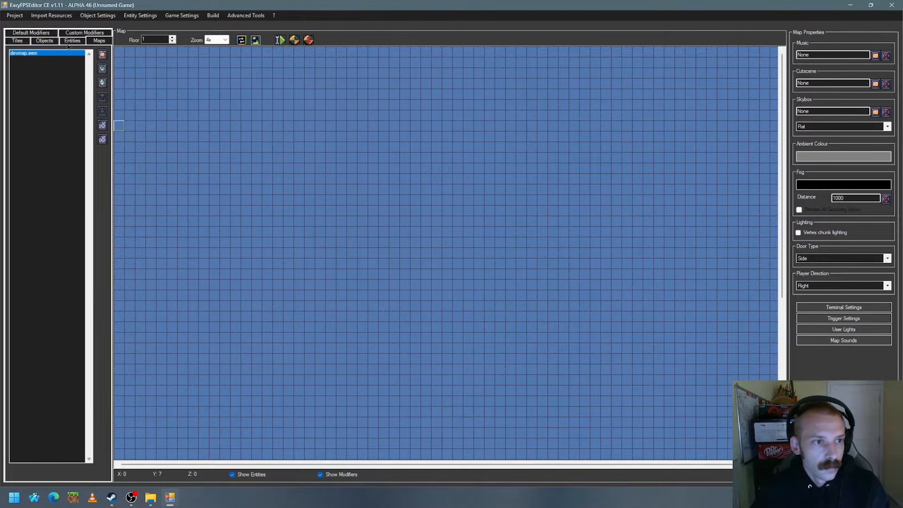
Add brickbluestripe from the walls assets folder as a wall texture in the texture importer
click(18, 42)
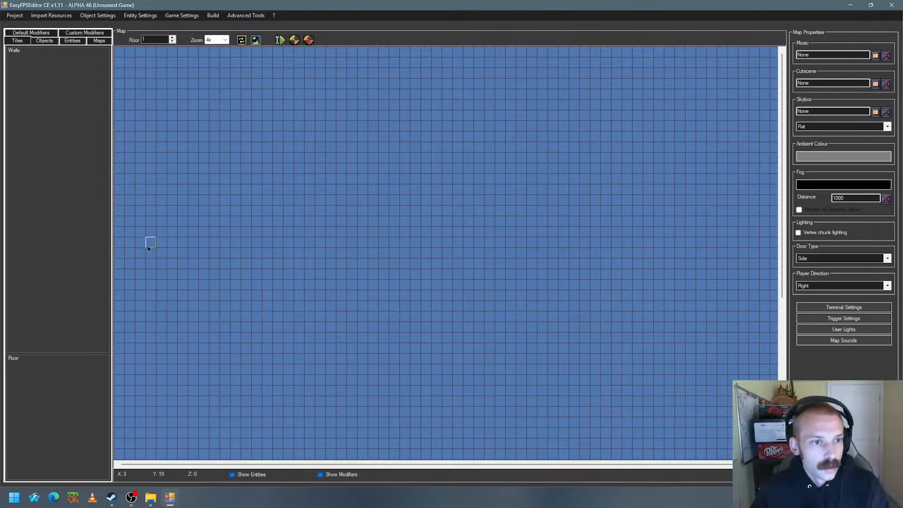
click(38, 17)
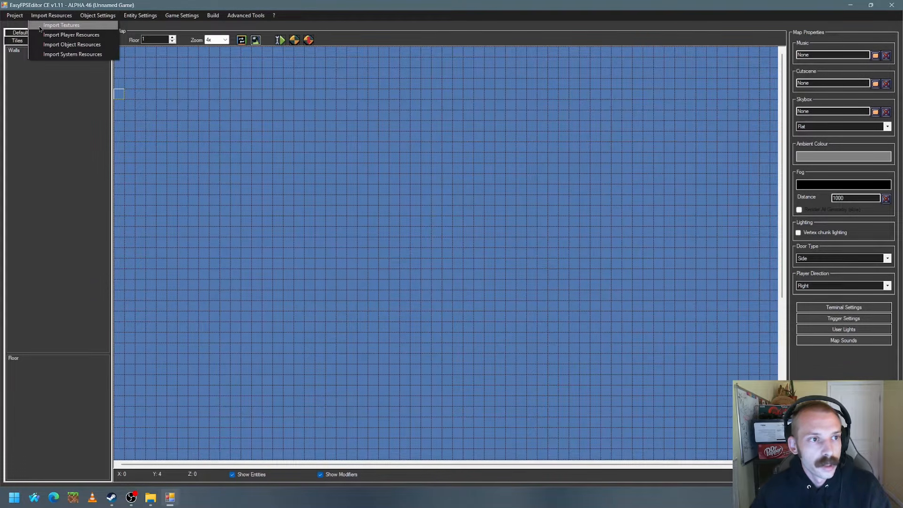
click(56, 25)
drag(459, 155, 388, 86)
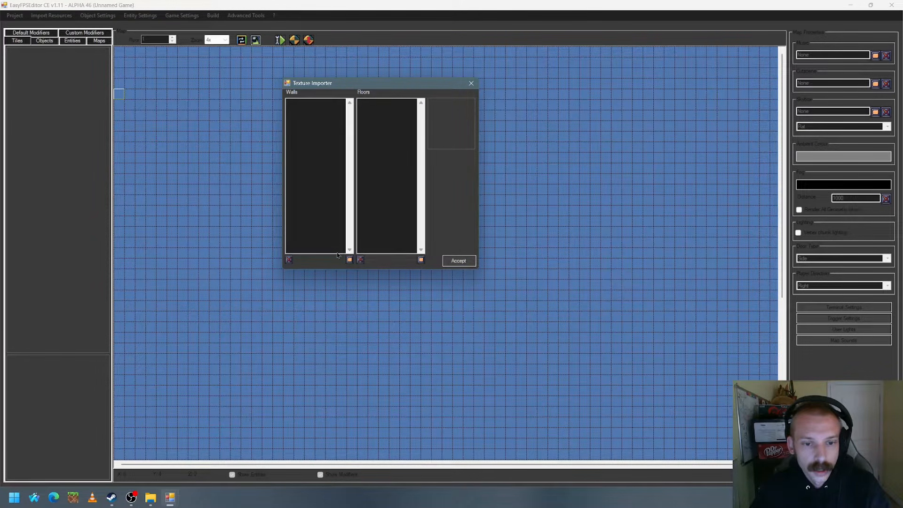
click(350, 260)
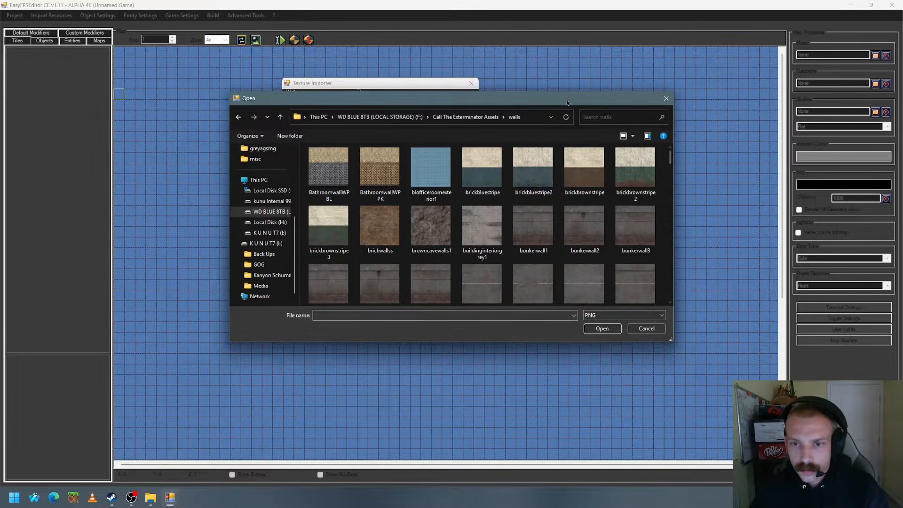
drag(571, 102, 519, 104)
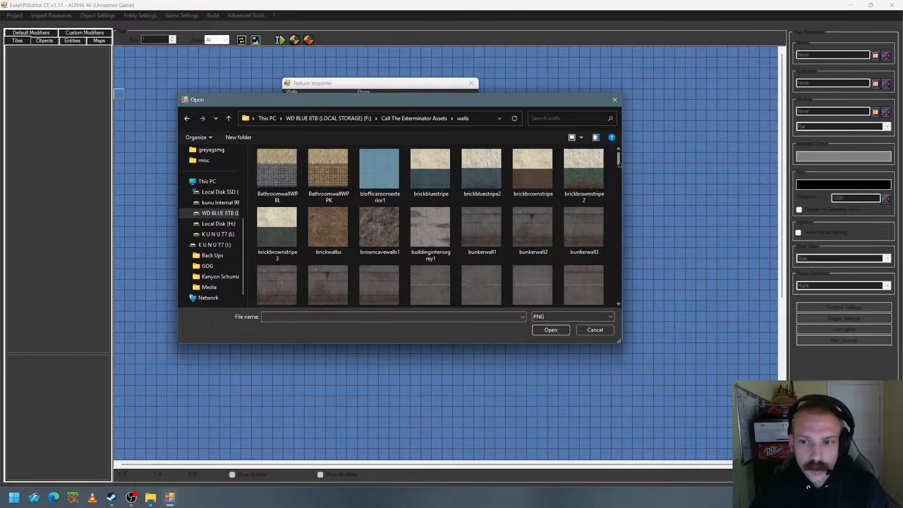
drag(618, 163, 617, 161)
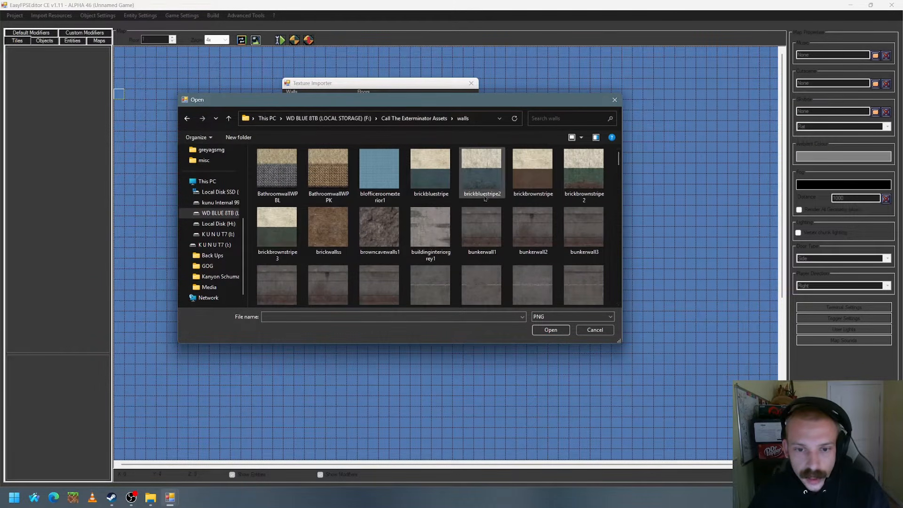
click(432, 174)
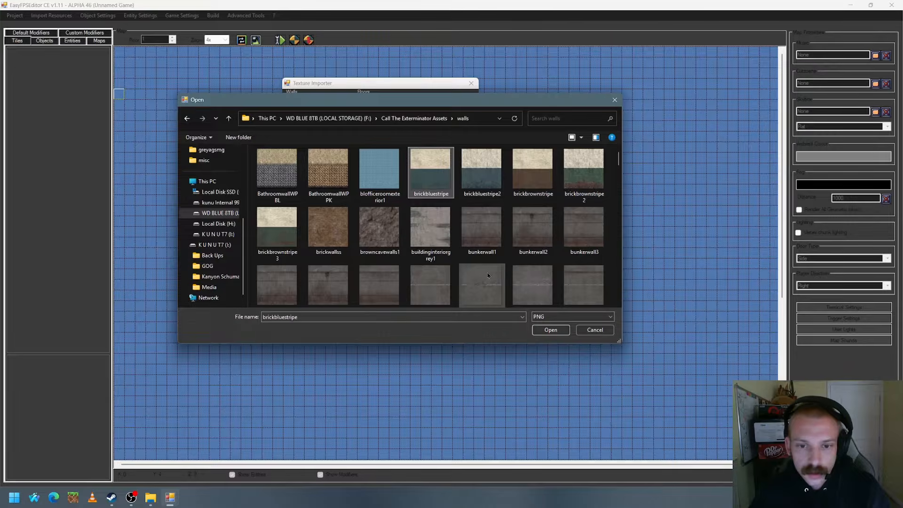
click(549, 329)
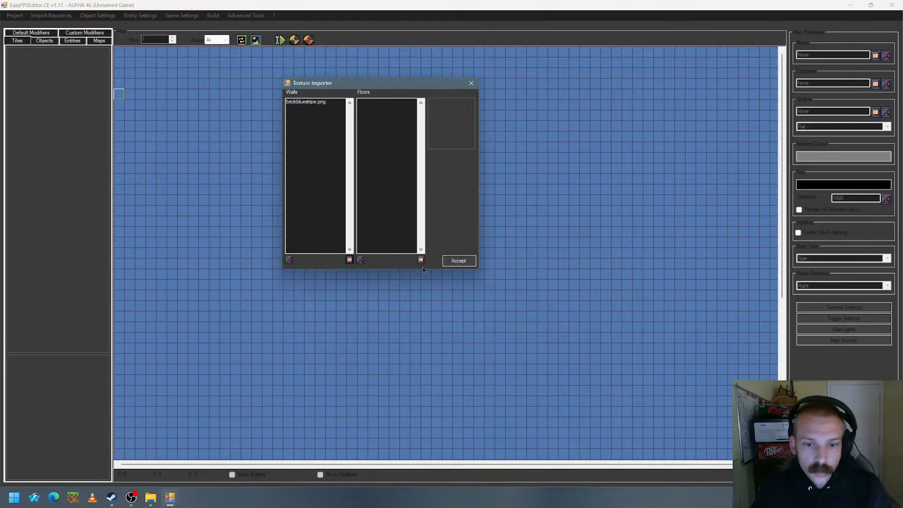
Add concretesidewalkpath3 from the floors assets folder as a floor texture and accept the texture import
click(421, 260)
click(429, 118)
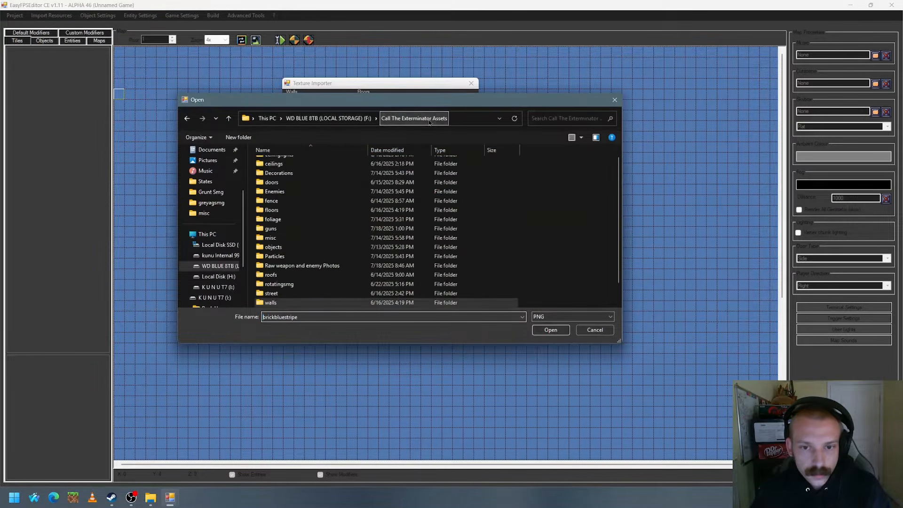
double_click(420, 210)
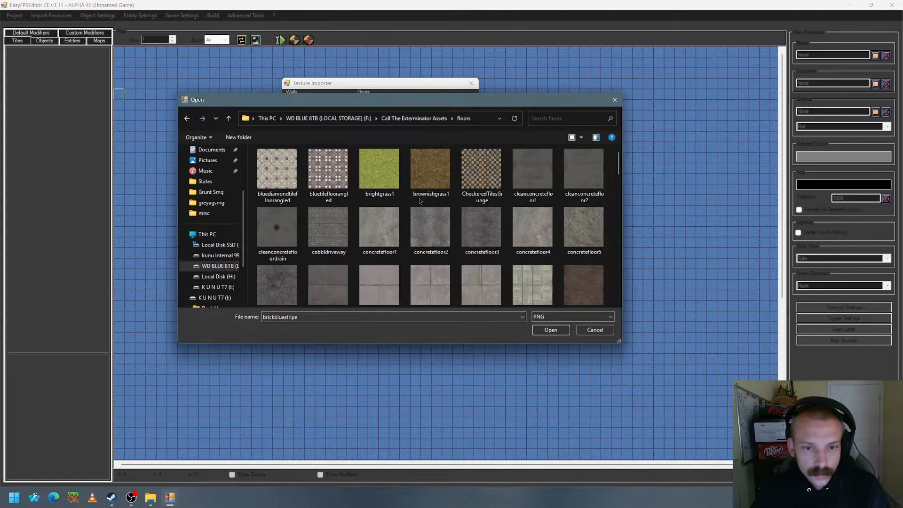
scroll(319, 212, down, 1)
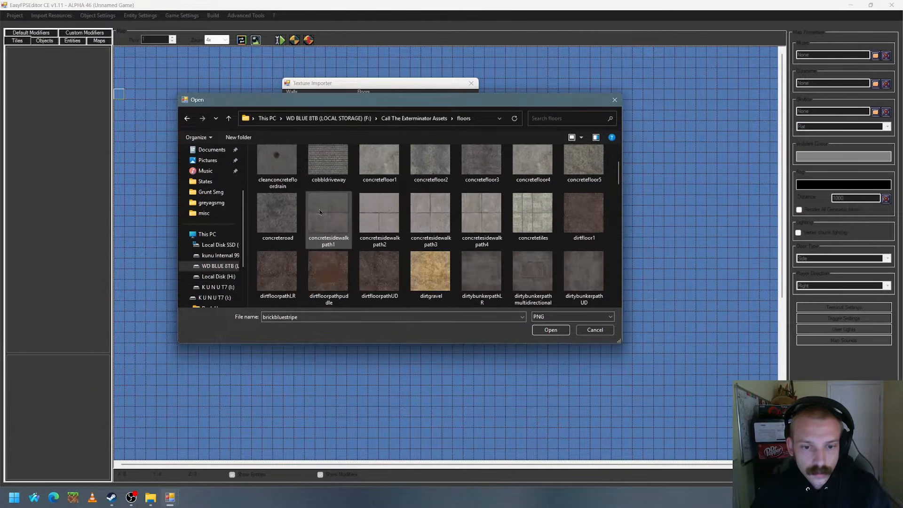
scroll(410, 211, up, 1)
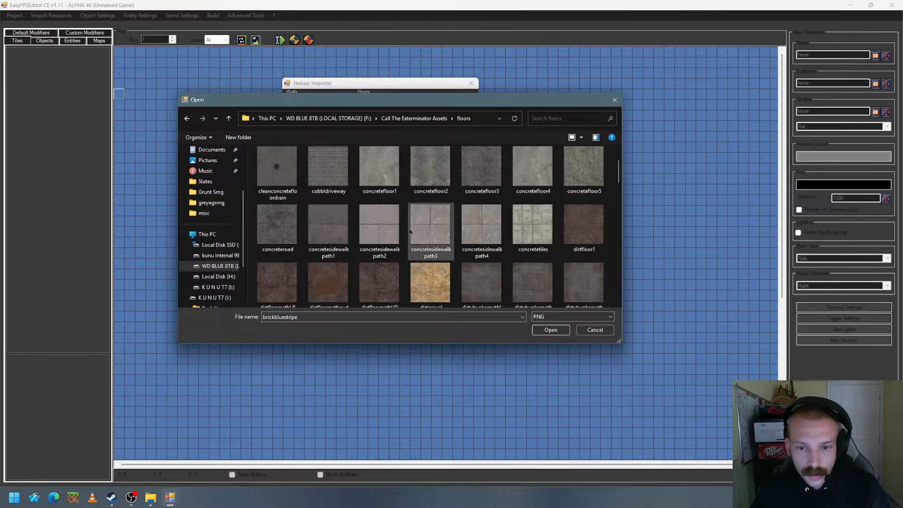
scroll(430, 233, down, 2)
scroll(429, 233, up, 2)
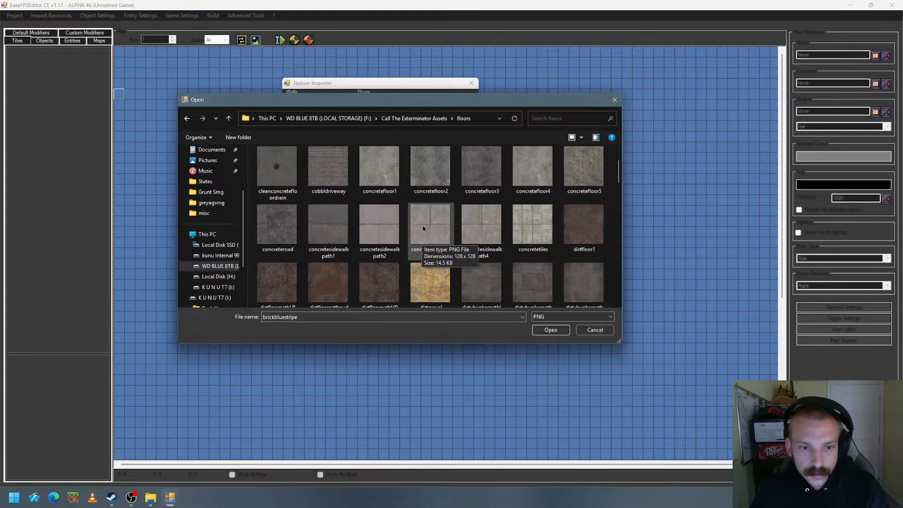
double_click(429, 227)
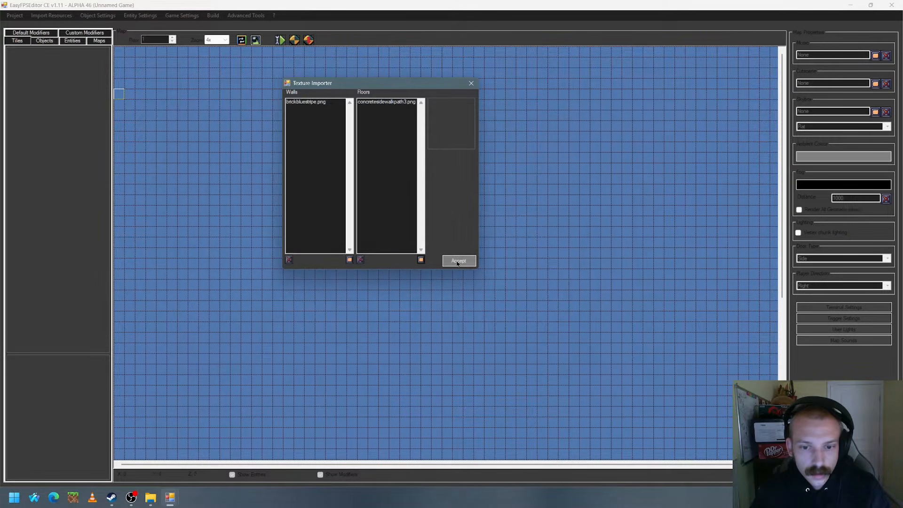
click(458, 261)
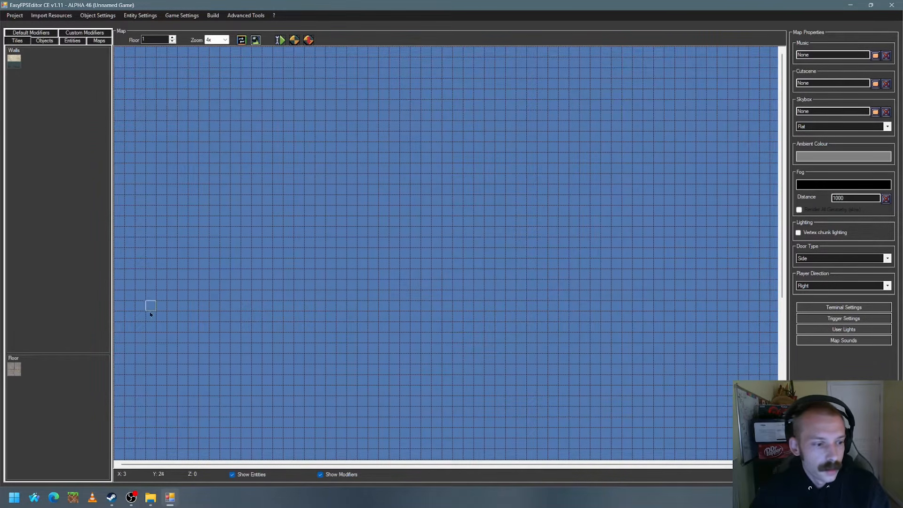
Paint an 11 by 10 tile floor with the concrete texture on floor 1 and surround it with a one-tile brick wall
click(14, 373)
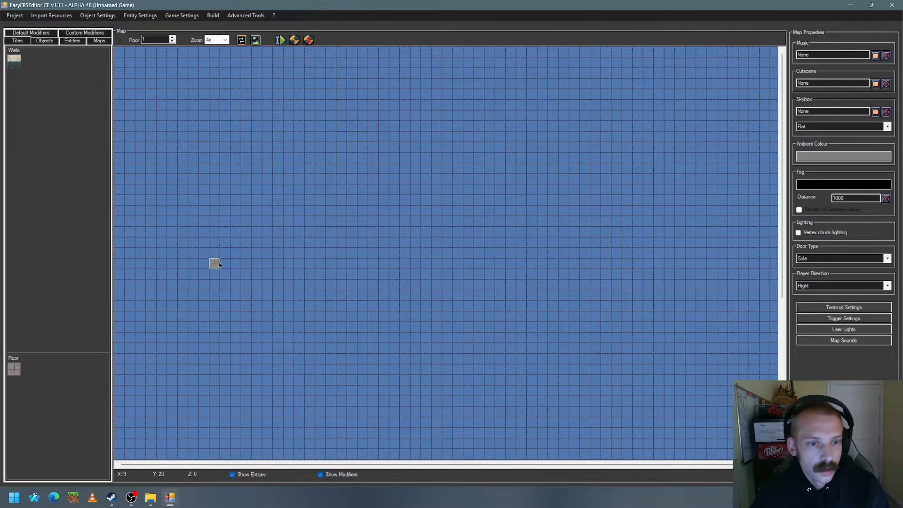
mouse_move(308, 149)
mouse_down()
mouse_move(309, 230)
mouse_move(414, 234)
mouse_move(413, 137)
mouse_move(312, 143)
mouse_move(413, 148)
mouse_move(320, 168)
mouse_move(395, 165)
mouse_move(410, 181)
mouse_move(319, 180)
mouse_move(348, 193)
mouse_move(404, 188)
mouse_move(317, 202)
mouse_move(344, 215)
mouse_move(403, 210)
mouse_move(400, 220)
mouse_move(318, 220)
mouse_move(318, 237)
mouse_up()
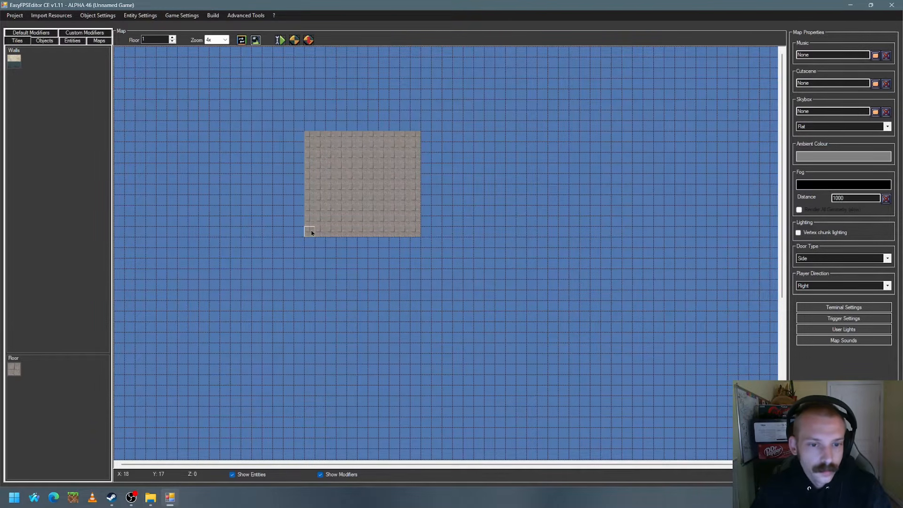
click(14, 64)
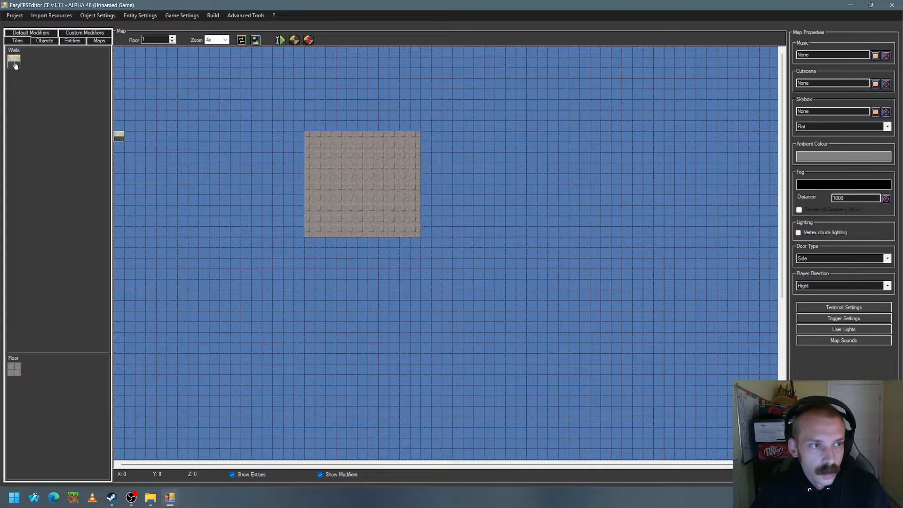
mouse_move(312, 127)
mouse_down()
mouse_move(414, 127)
mouse_move(425, 137)
mouse_move(425, 240)
mouse_move(412, 248)
mouse_move(298, 242)
mouse_move(298, 124)
mouse_up()
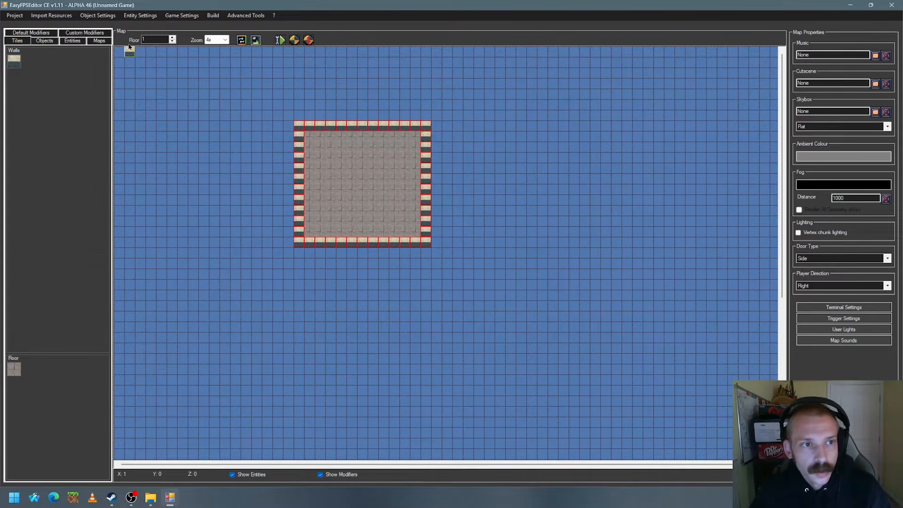
Look through the map's upper floor levels up to 13 and return to floor 1
click(172, 37)
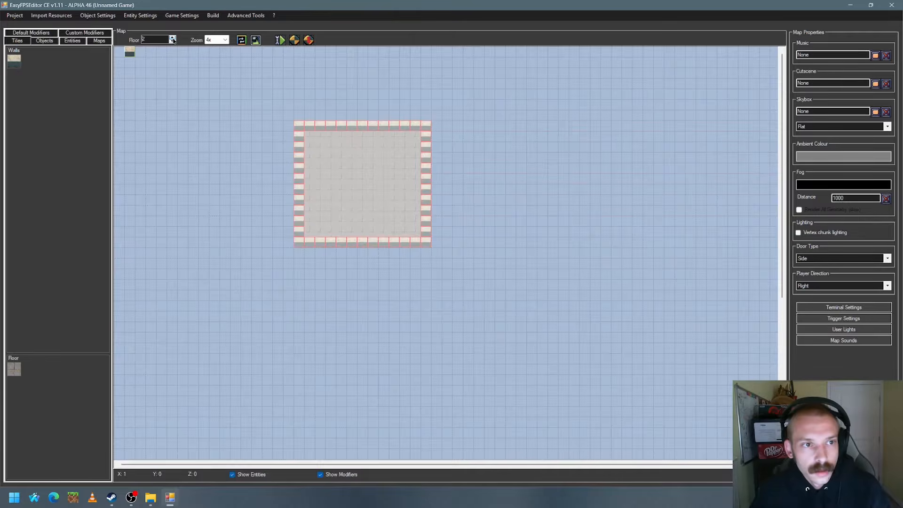
click(173, 38)
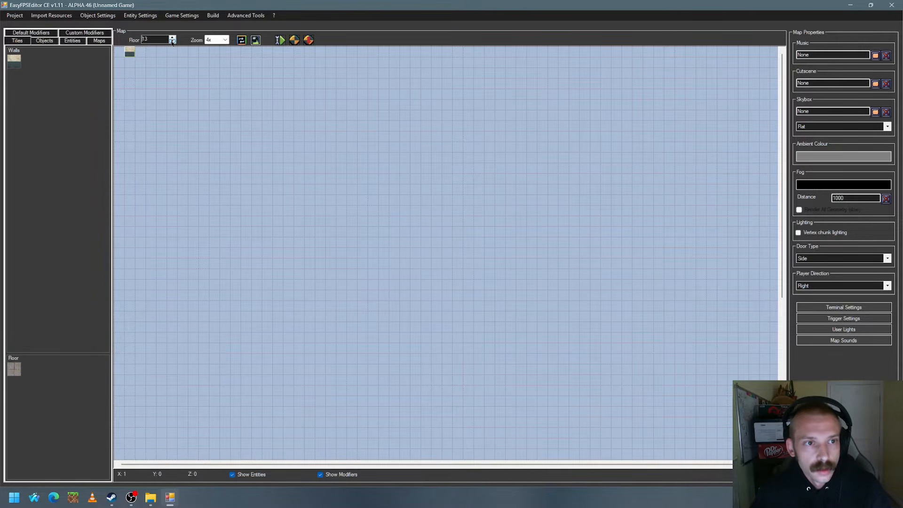
click(173, 41)
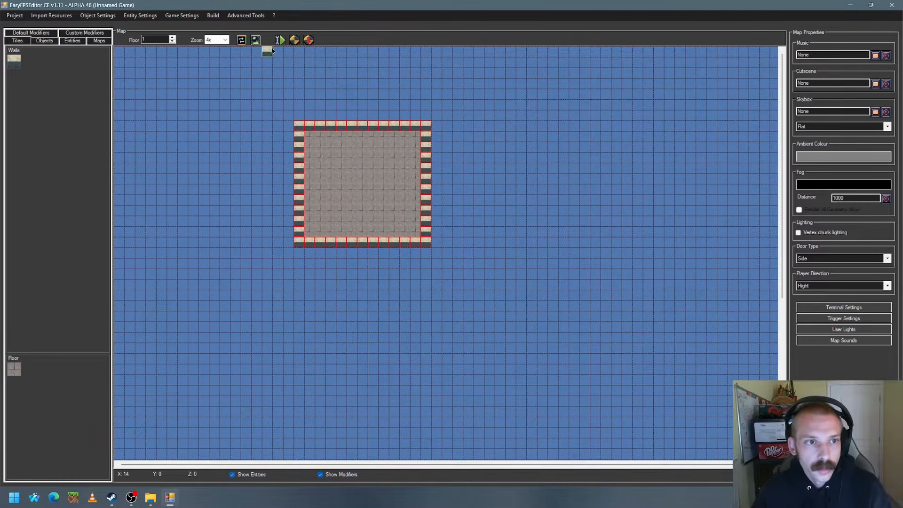
View the walled room at 1x and 2x zoom, and return to 4x
click(226, 40)
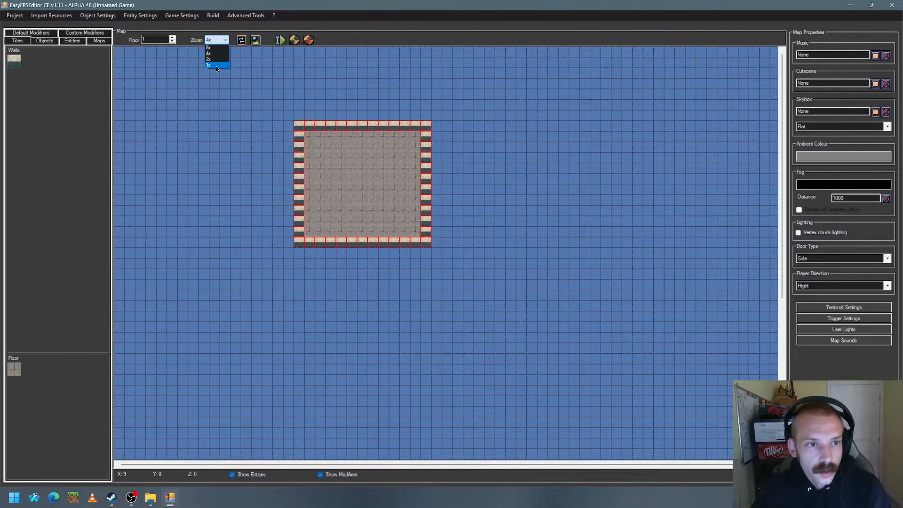
click(213, 57)
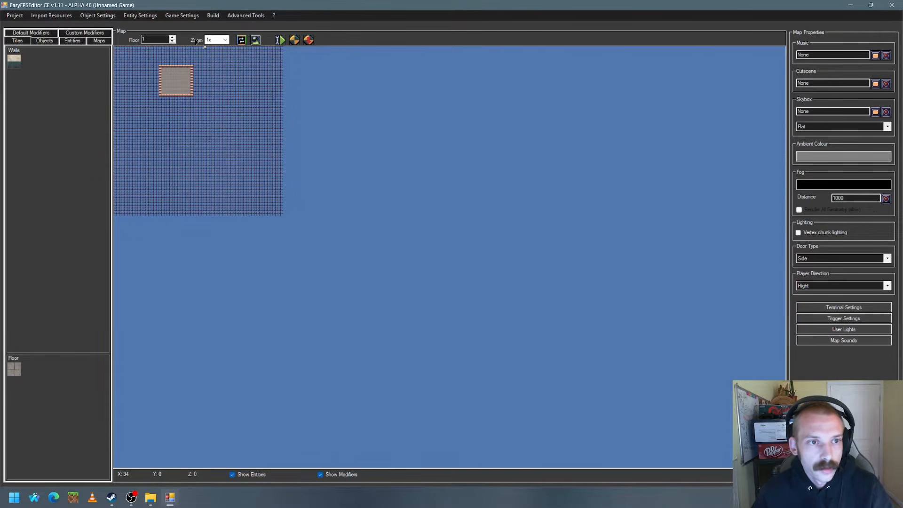
click(219, 40)
click(212, 59)
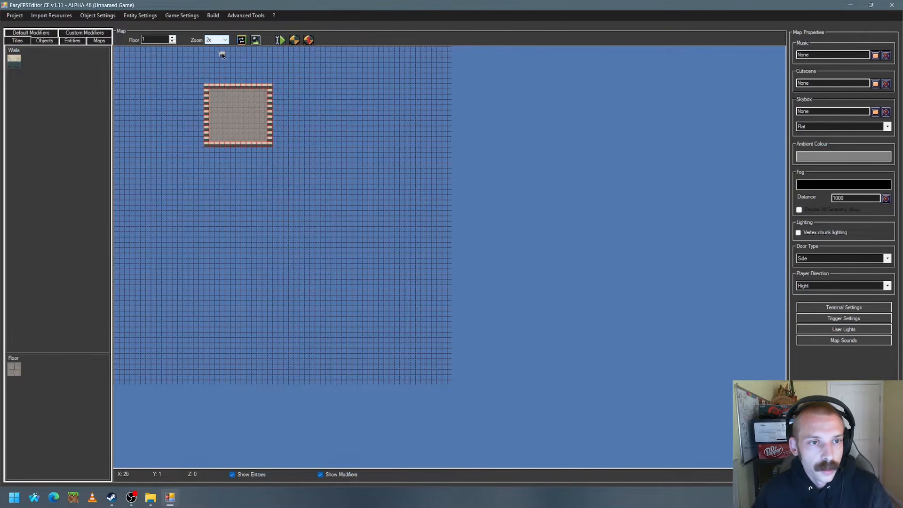
click(219, 40)
click(211, 53)
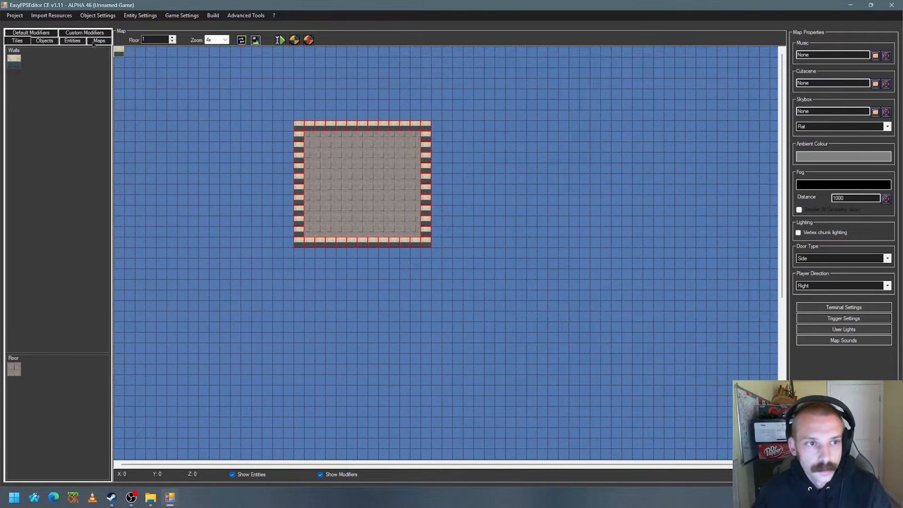
Cover the room and its walls with a 13 by 12 area of concrete floor tiles on floor 2, comparing it with floor 1
click(173, 38)
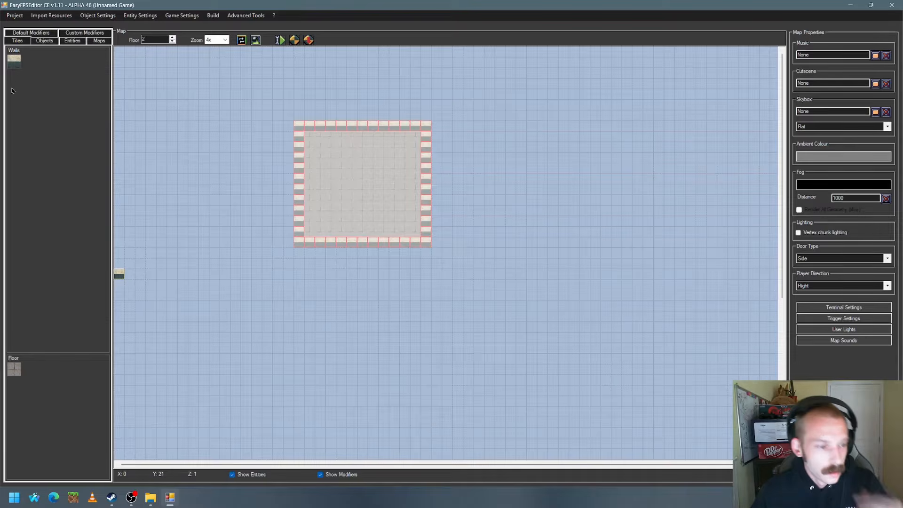
click(14, 369)
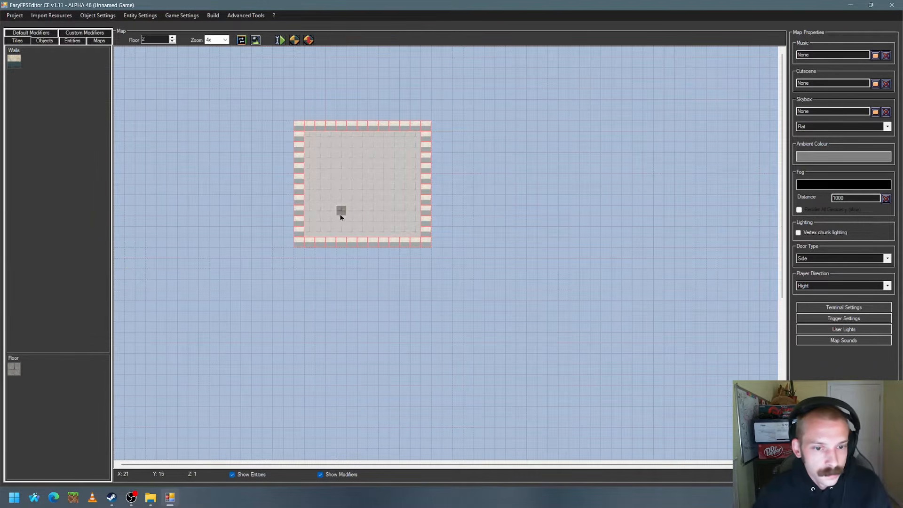
mouse_move(309, 241)
mouse_down()
mouse_move(299, 241)
mouse_move(298, 124)
mouse_move(328, 196)
mouse_move(329, 242)
mouse_move(341, 127)
mouse_move(340, 217)
mouse_move(350, 242)
mouse_move(363, 127)
mouse_move(370, 241)
mouse_move(373, 125)
mouse_move(383, 153)
mouse_move(383, 240)
mouse_move(395, 242)
mouse_move(402, 126)
mouse_move(410, 246)
mouse_move(414, 138)
mouse_move(425, 240)
mouse_up()
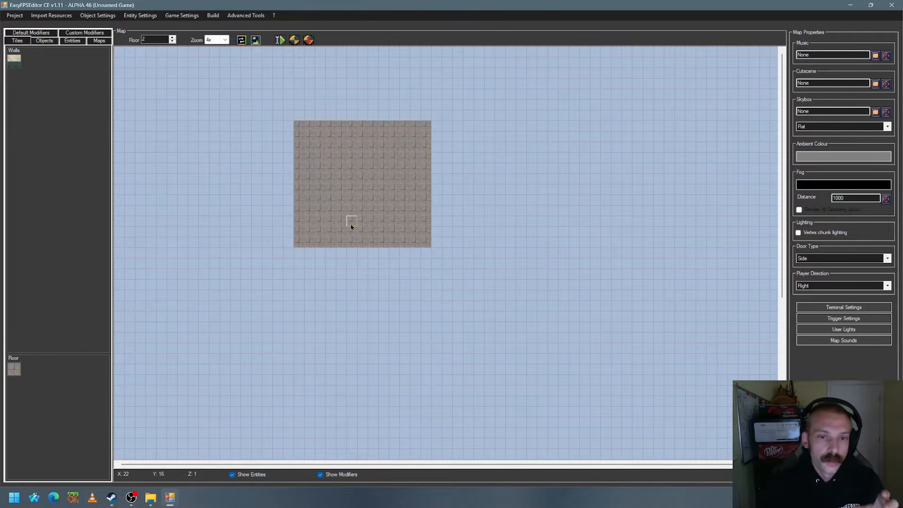
click(173, 42)
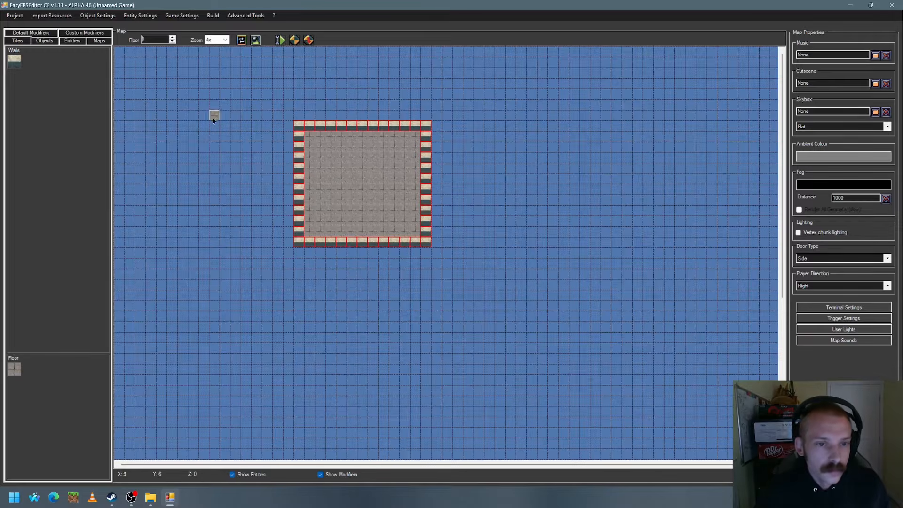
click(173, 37)
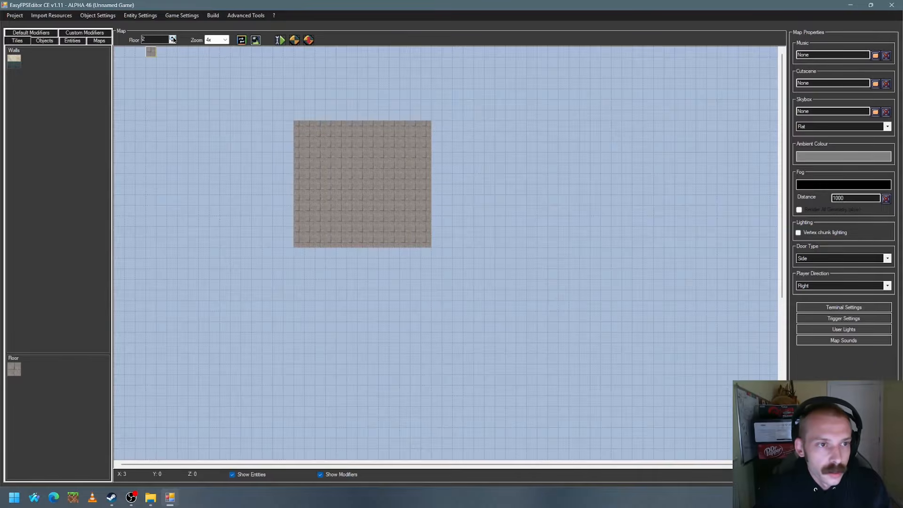
Place the player start on the floor 2 tiles above the room
click(45, 41)
click(29, 62)
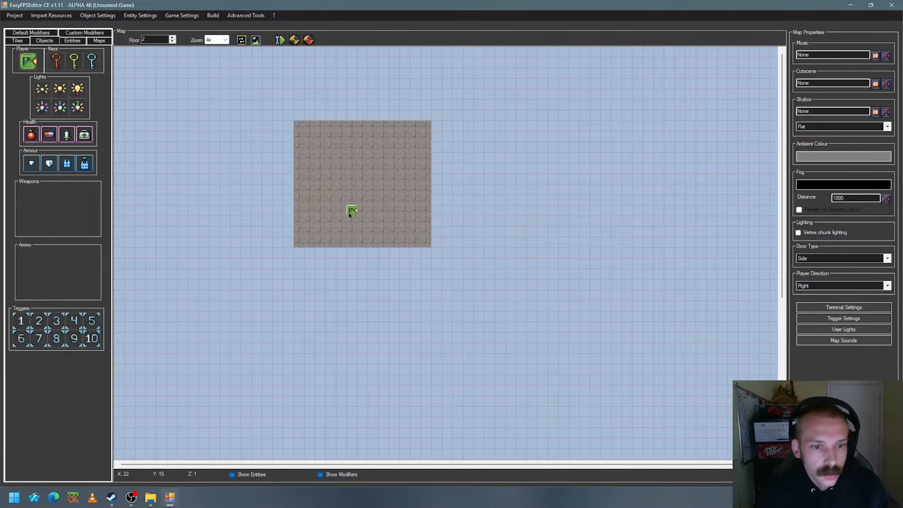
click(352, 178)
Test the map in the game from the floor 2 player start and exit the game
click(309, 40)
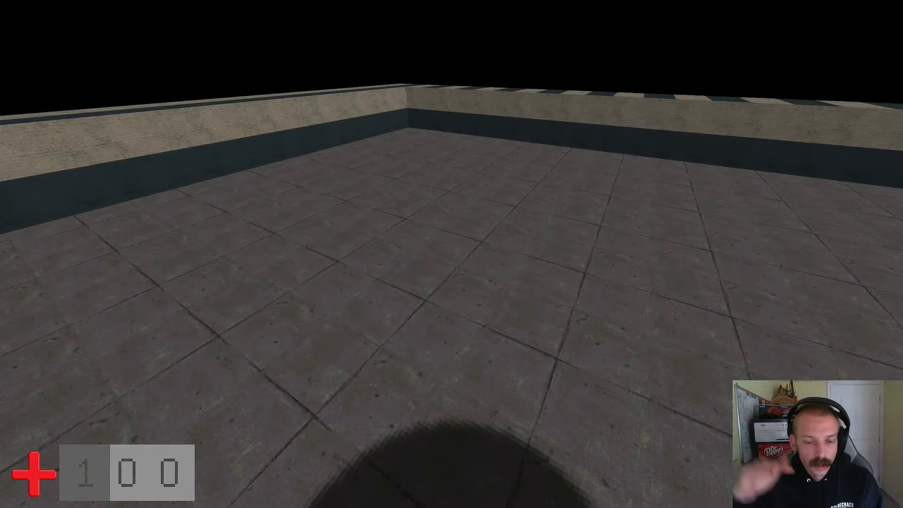
key(Escape)
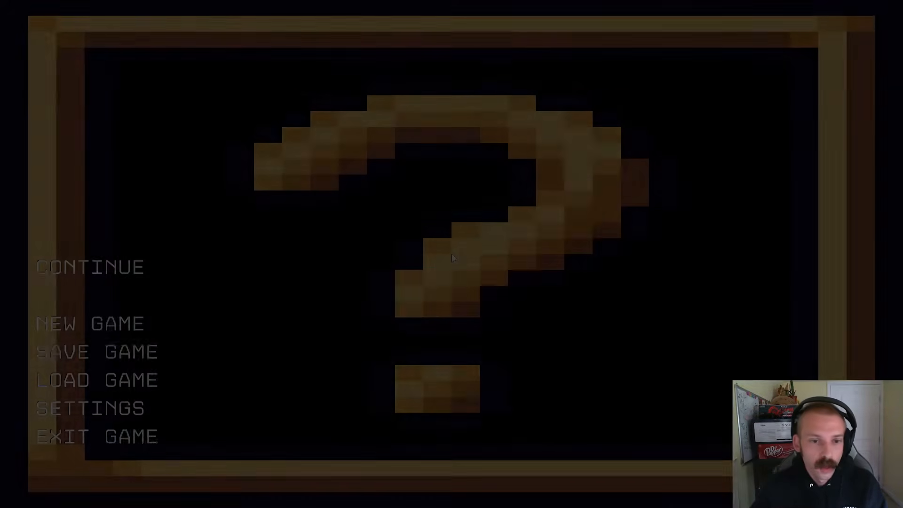
click(105, 443)
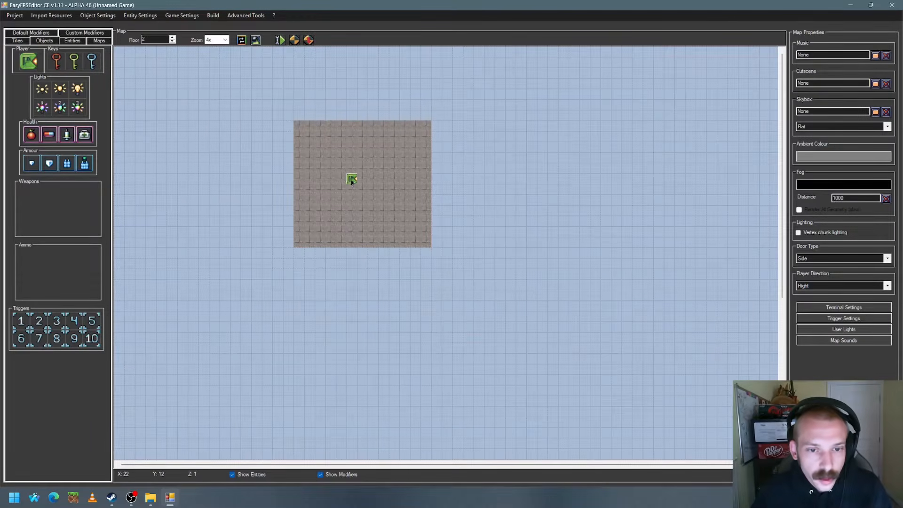
Remove the player start from floor 2 and place a single one inside the walled room on floor 1
right_click(351, 180)
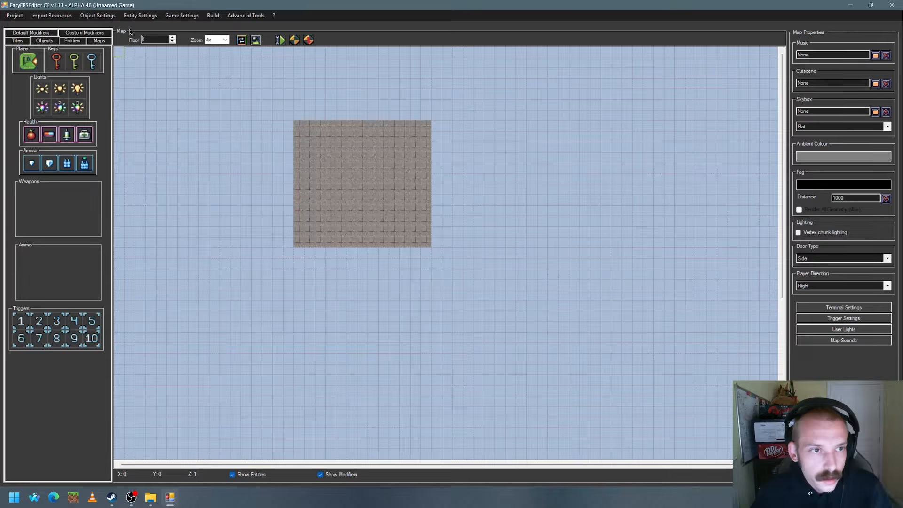
click(172, 43)
click(19, 64)
click(331, 189)
click(330, 179)
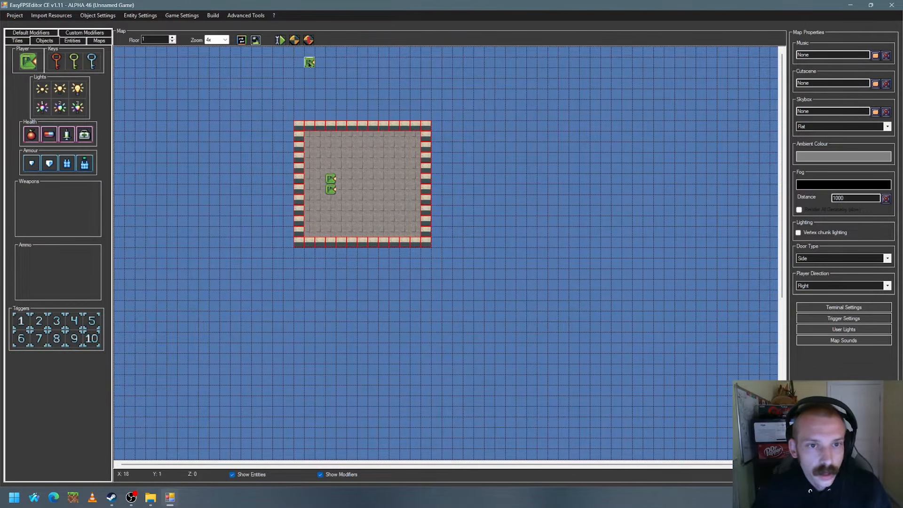
right_click(330, 189)
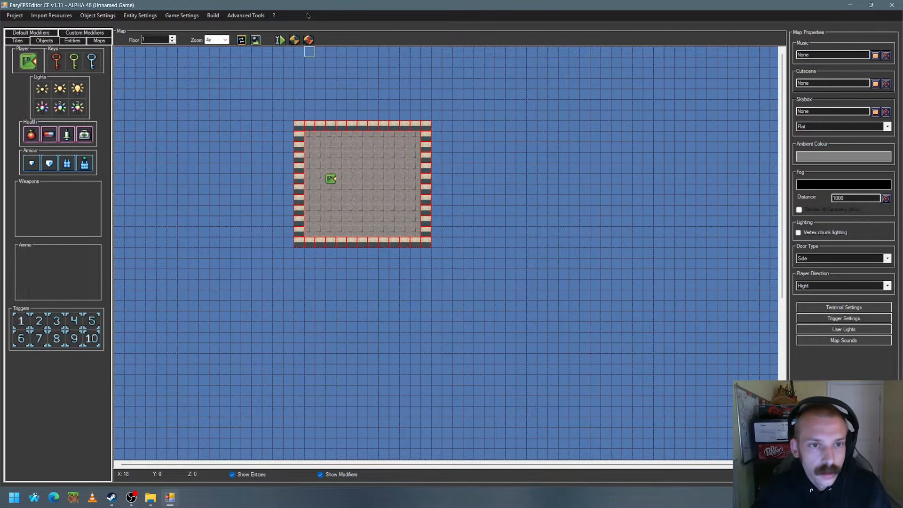
Test the map in the game from the floor 1 player start and exit the game
click(308, 40)
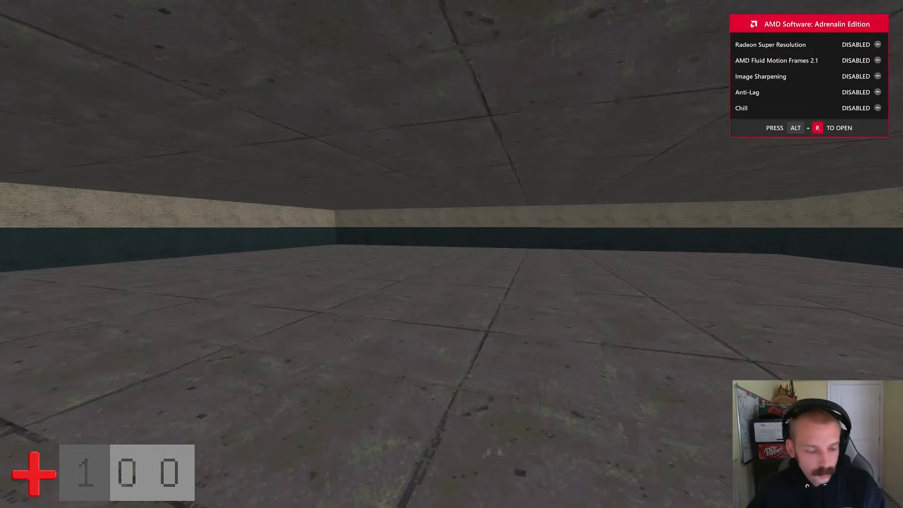
key(Escape)
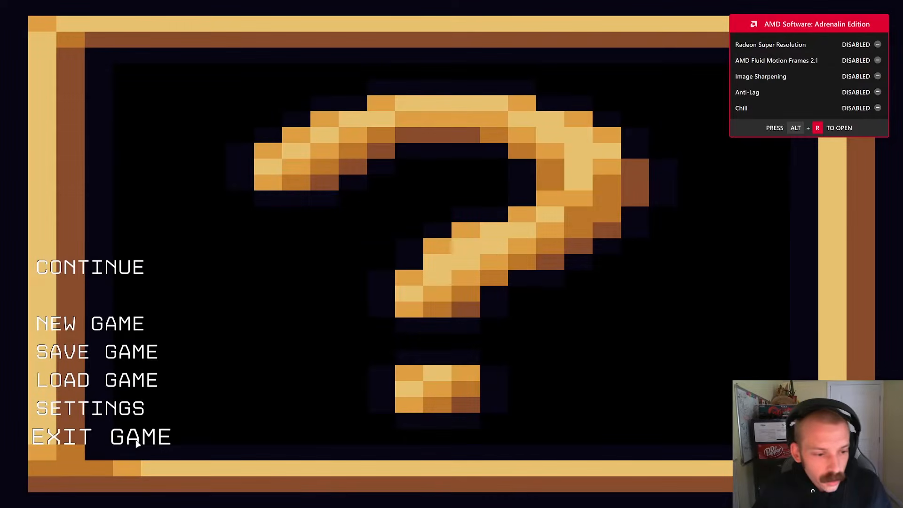
click(94, 436)
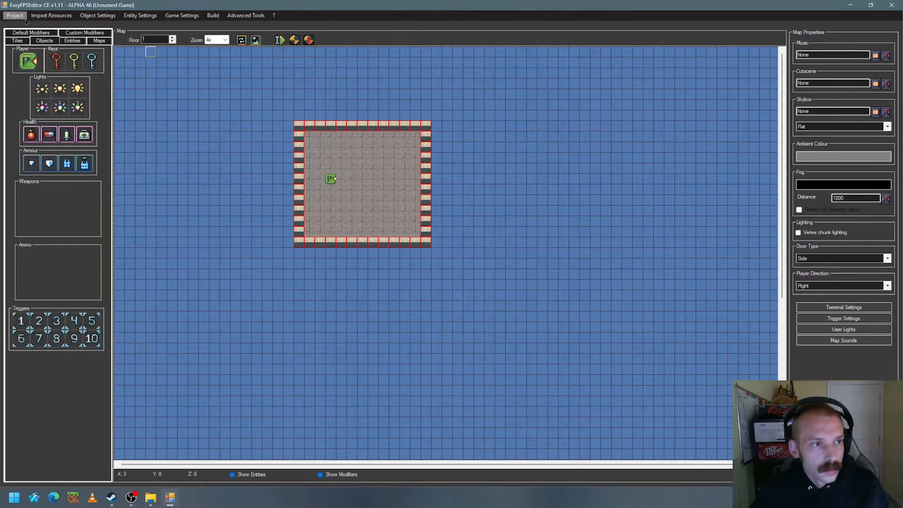
Review the imported wall and floor textures in the texture importer and close it without changes
click(49, 16)
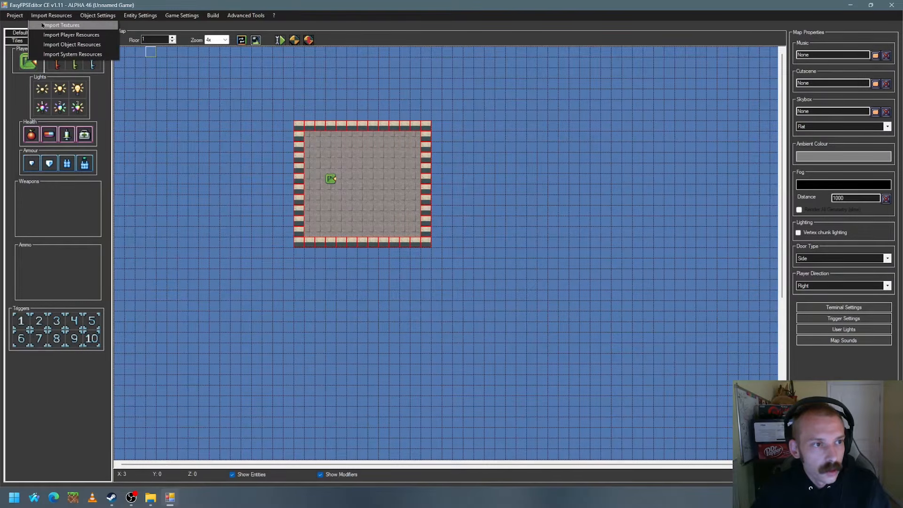
click(60, 25)
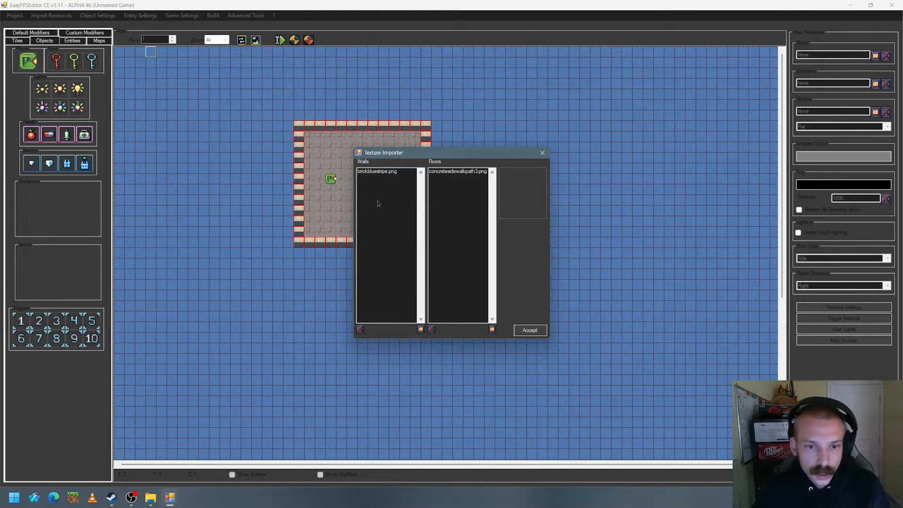
click(541, 153)
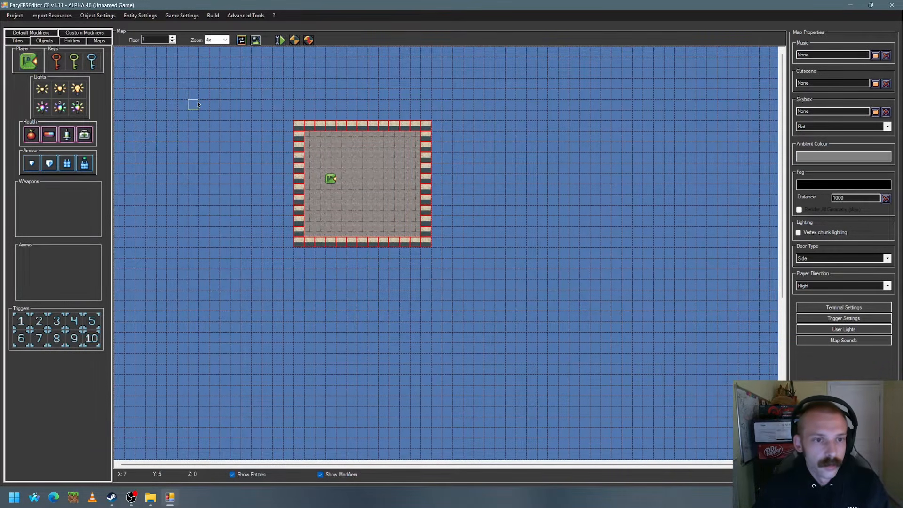
Run the map in the game again, strafe around the enclosed room to inspect it, and exit the game
click(308, 41)
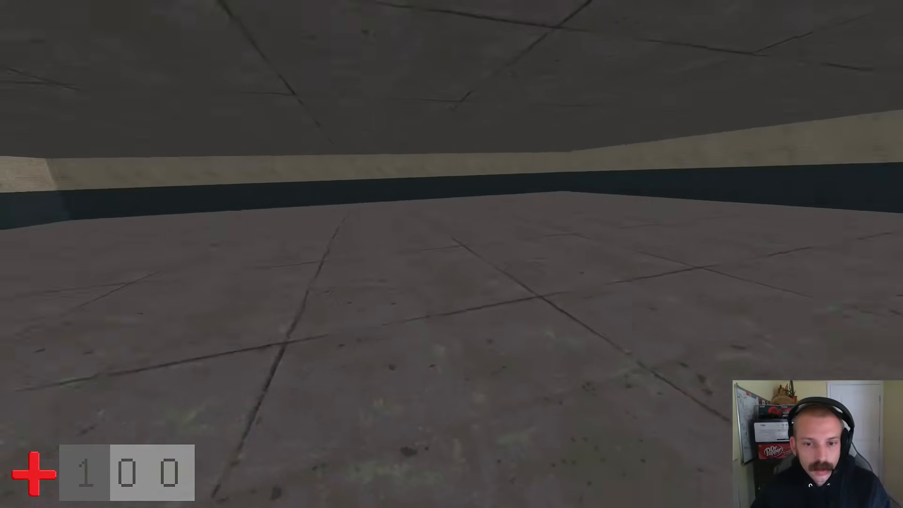
key(d)
key(a)
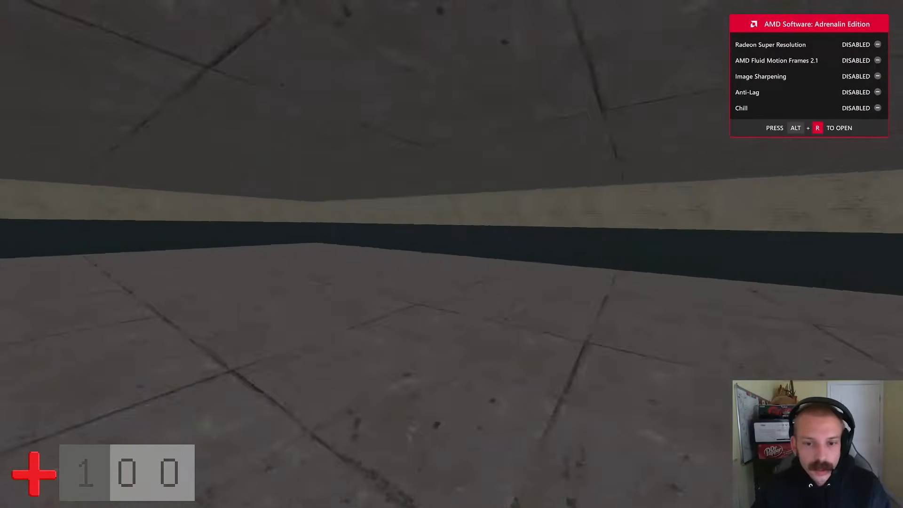
key(d)
key(a)
key(d)
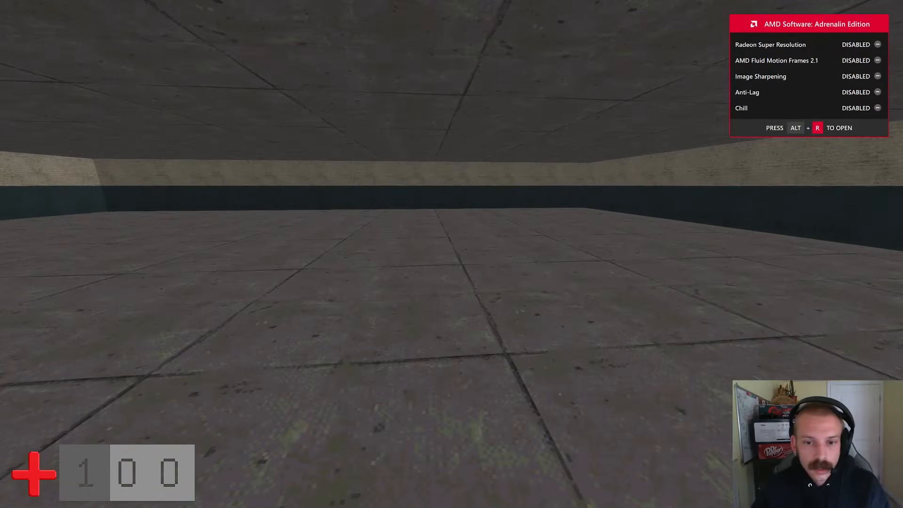
key(Escape)
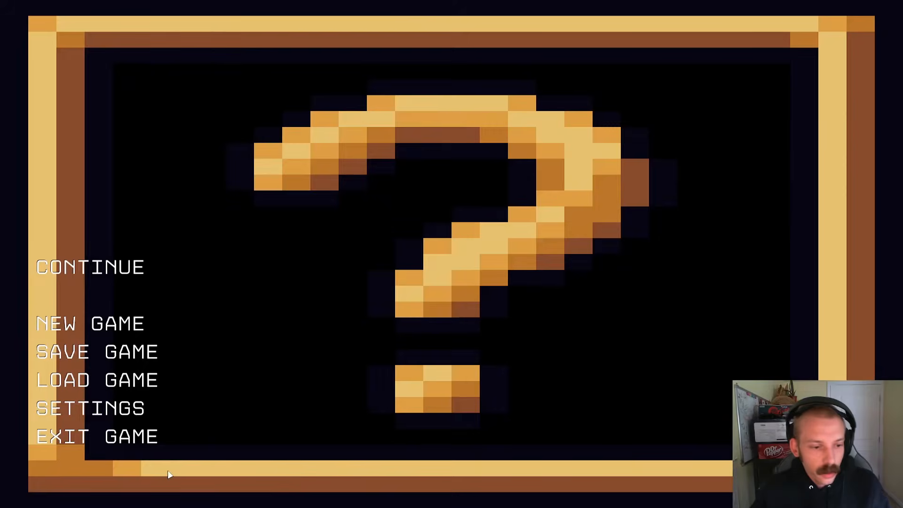
click(134, 440)
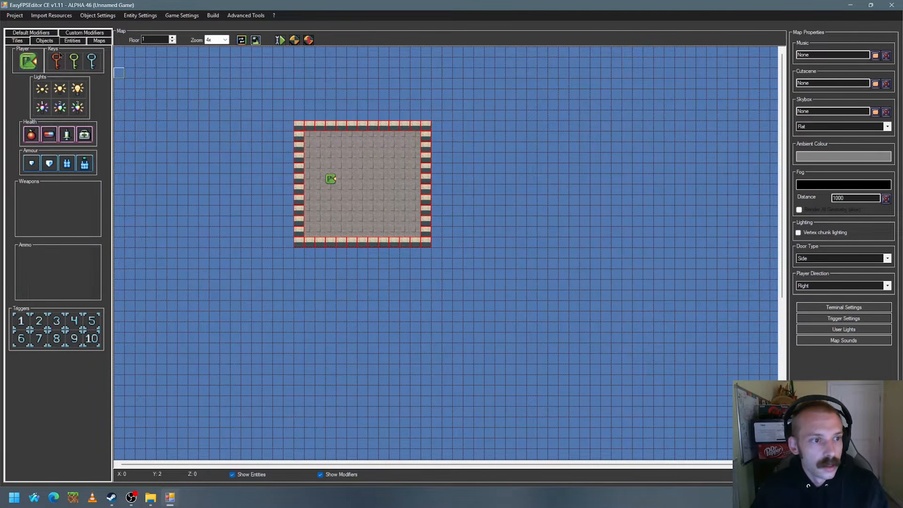
Show the lists of enemies and decorations available for the map
click(72, 41)
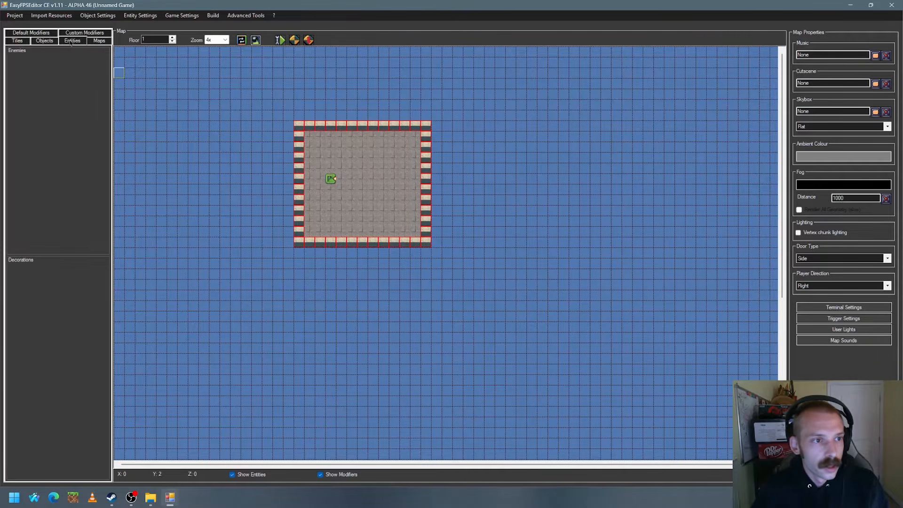
Place a full-height column of trigger 1 markers across the room, two tiles right of its centre-left area, between the upper and lower walls
click(96, 41)
click(18, 42)
click(52, 34)
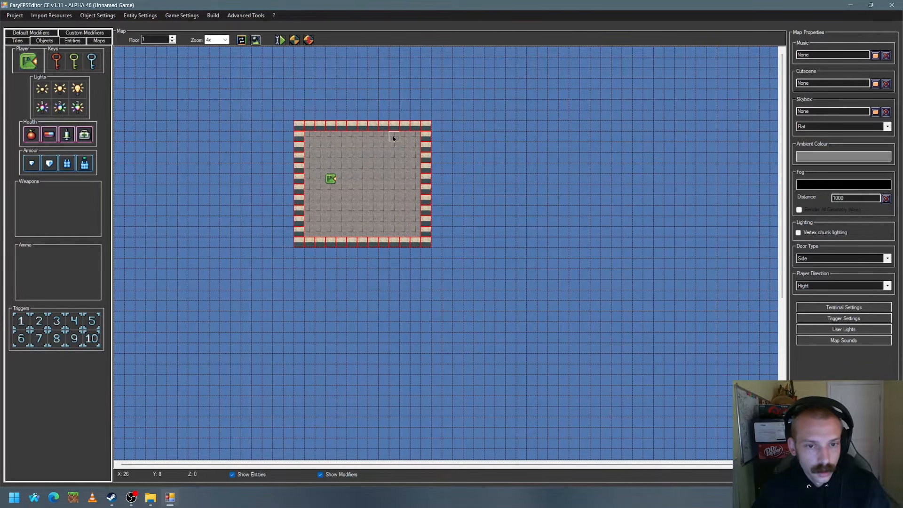
click(20, 321)
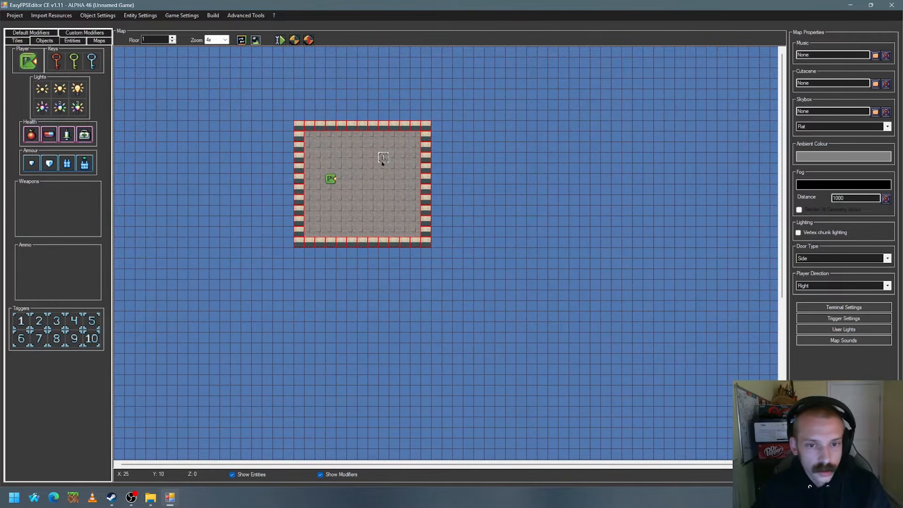
drag(372, 137, 374, 232)
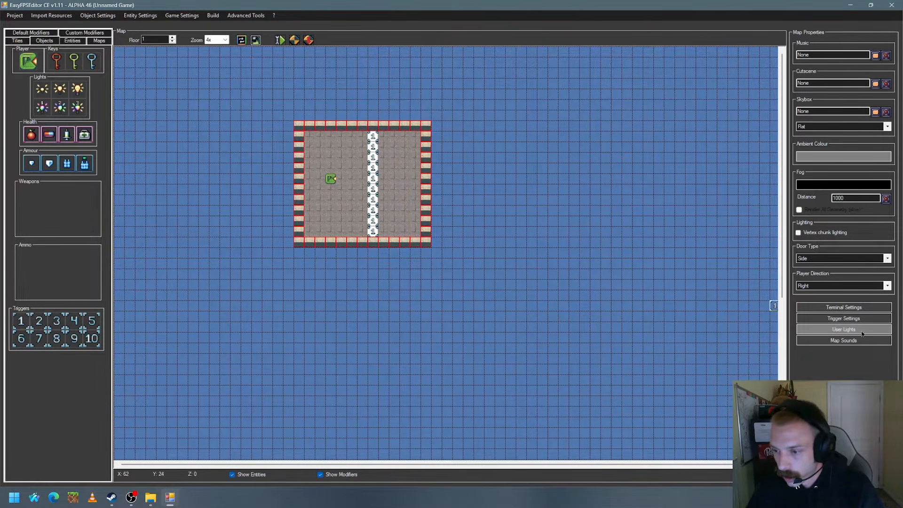
Check the file types that trigger 1 accepts in the trigger settings and close them without assigning a file
click(847, 318)
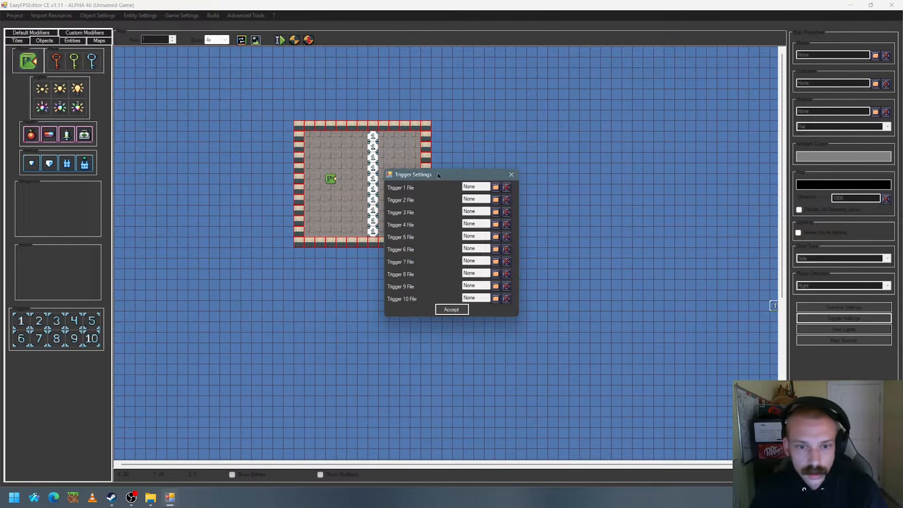
drag(438, 176, 434, 113)
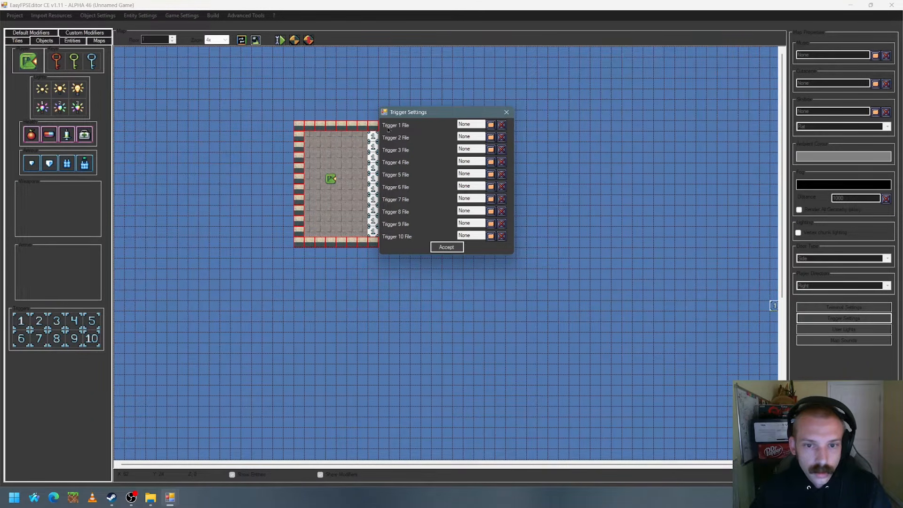
click(490, 124)
click(777, 341)
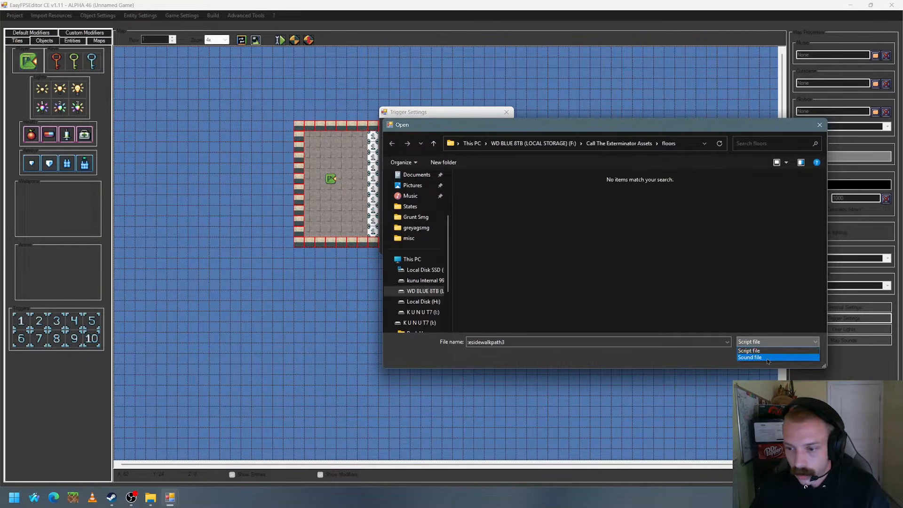
click(737, 282)
click(800, 355)
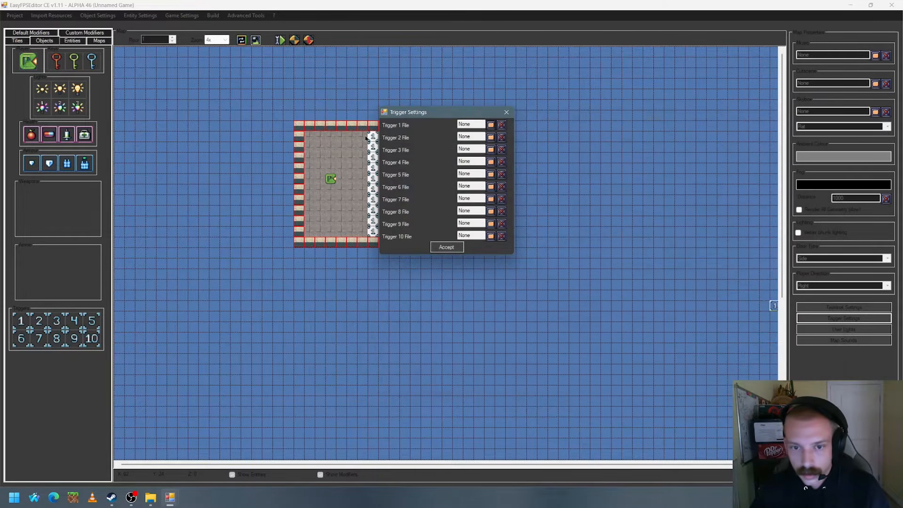
click(507, 112)
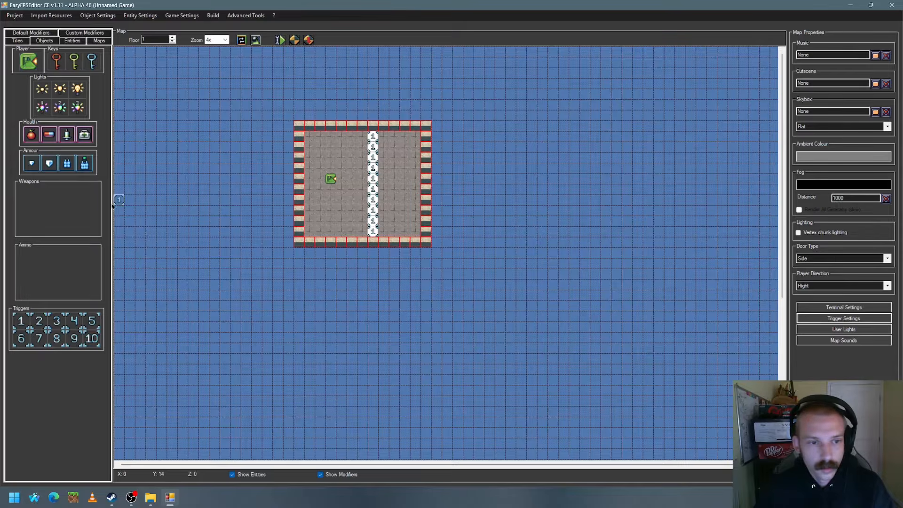
Place a column of invisible blocks at X 22 and a column of hazard blocks at X 21 across the room
click(69, 41)
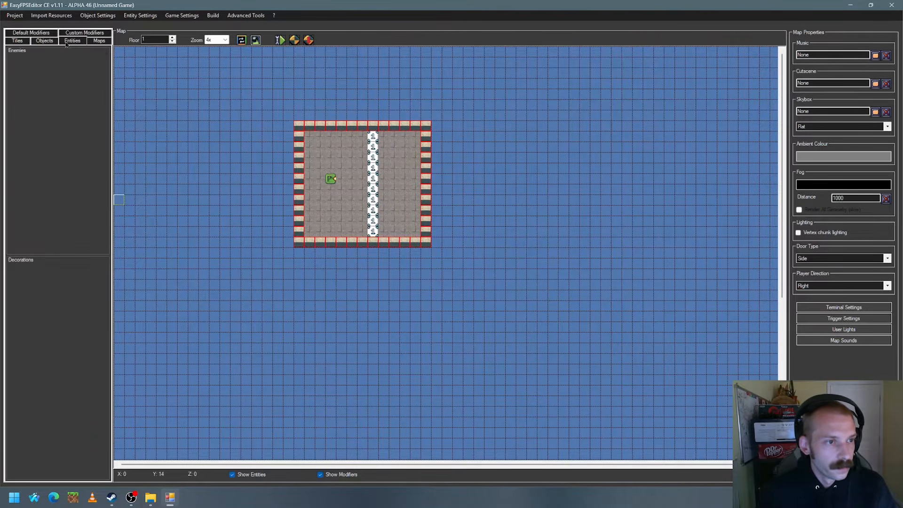
click(44, 41)
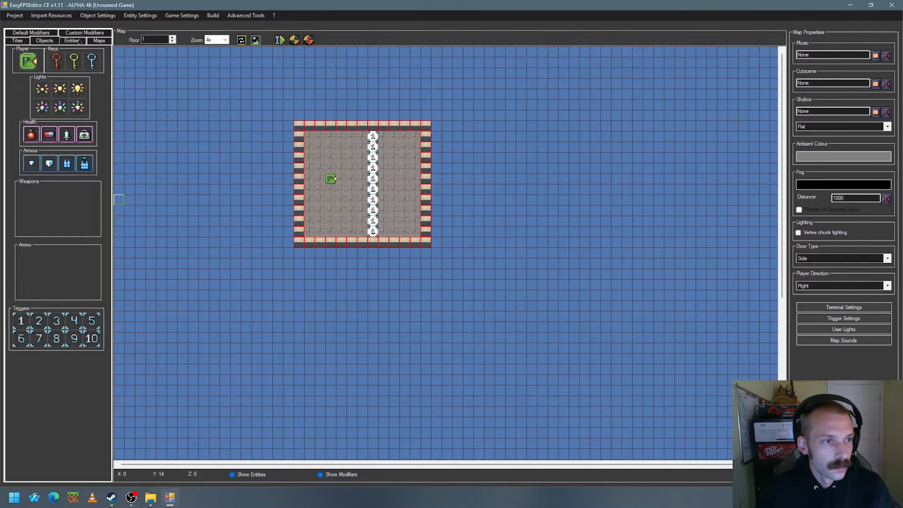
click(30, 34)
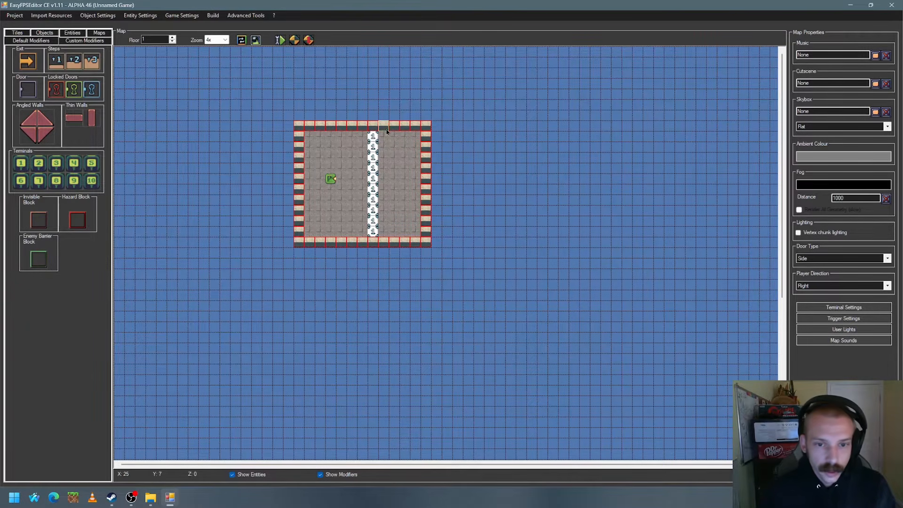
click(45, 224)
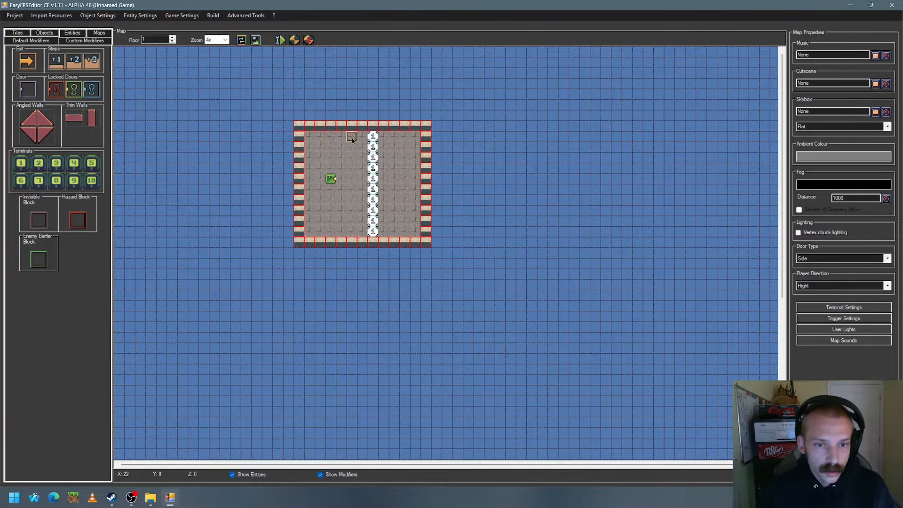
drag(353, 136, 352, 232)
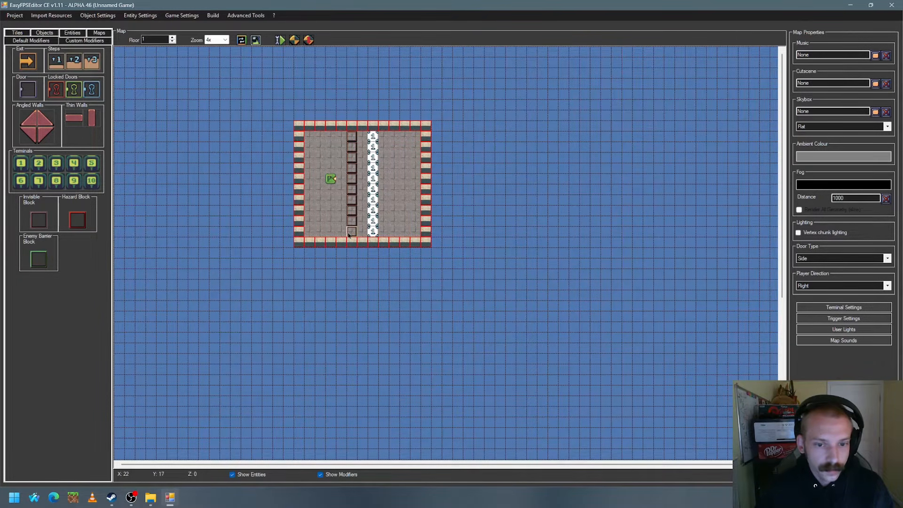
click(85, 219)
drag(347, 140, 346, 234)
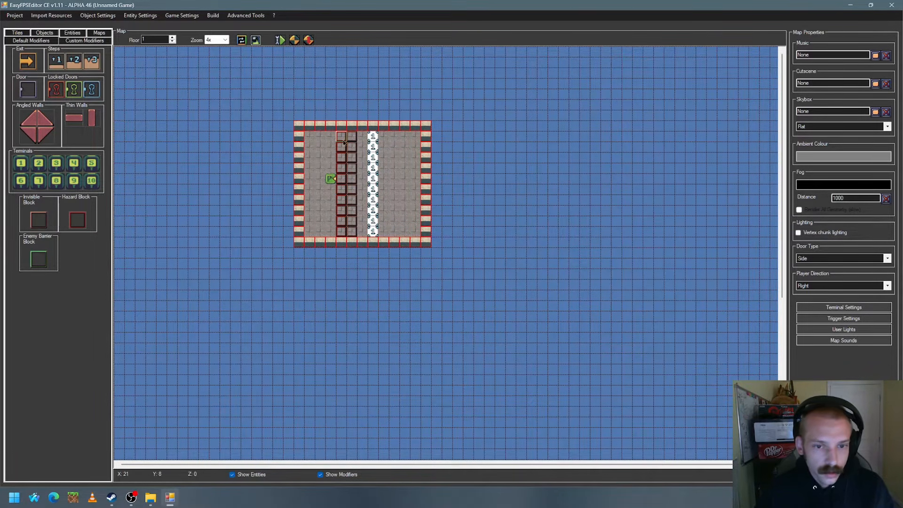
Run the map in the game to test the invisible and hazard blocks, and exit the game
click(308, 39)
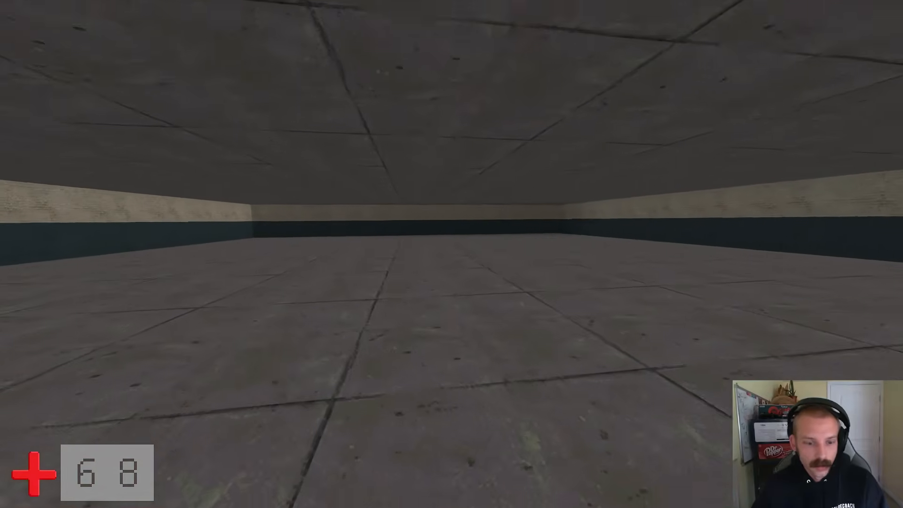
key(Escape)
click(116, 438)
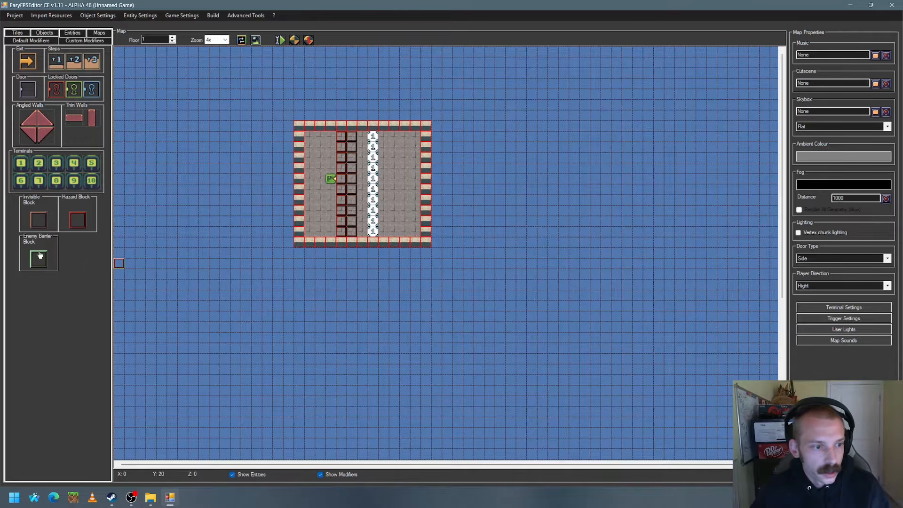
Erase the invisible and hazard block columns and place a column of enemy barrier blocks at X 21
right_drag(352, 145, 352, 136)
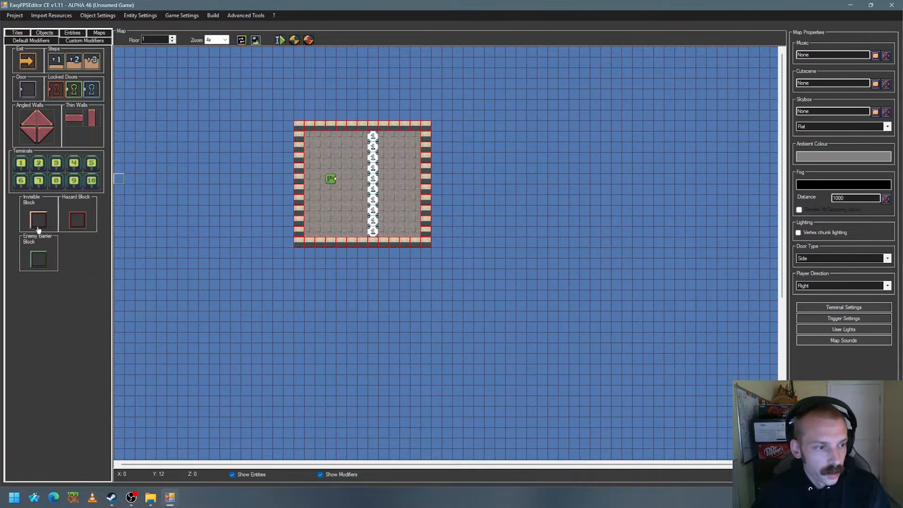
click(39, 262)
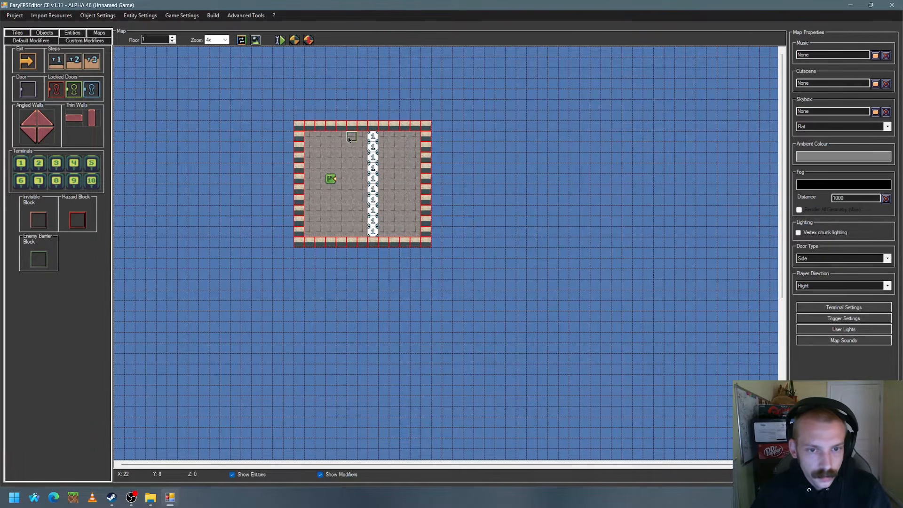
drag(341, 137, 341, 235)
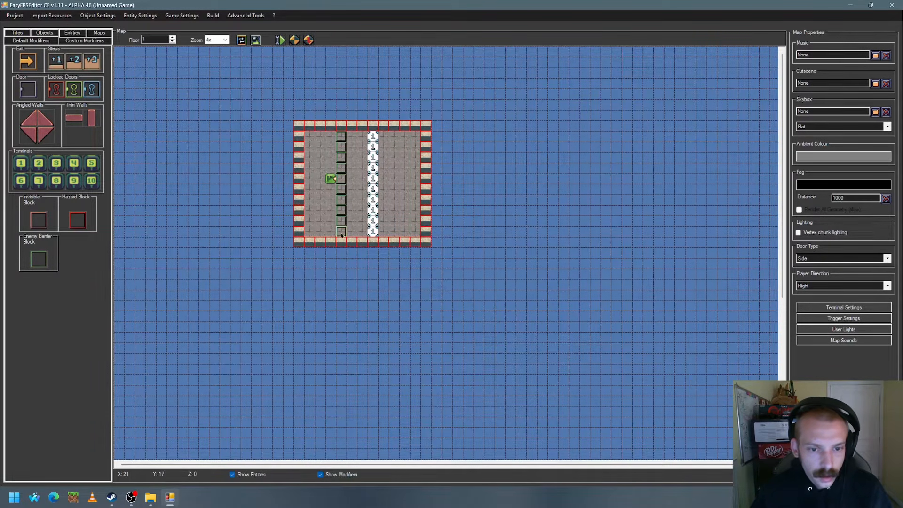
Run the map in the game, walk through the enemy barrier column to test it, and exit the game
click(308, 40)
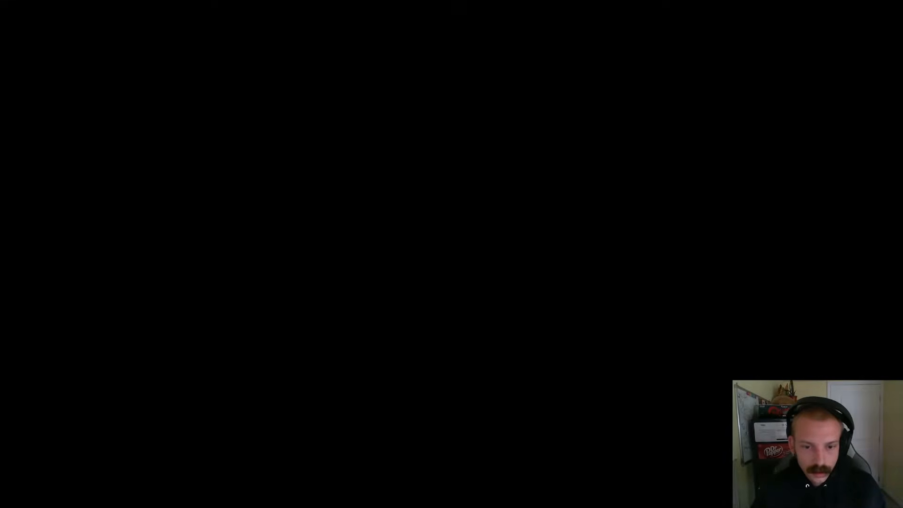
key(w)
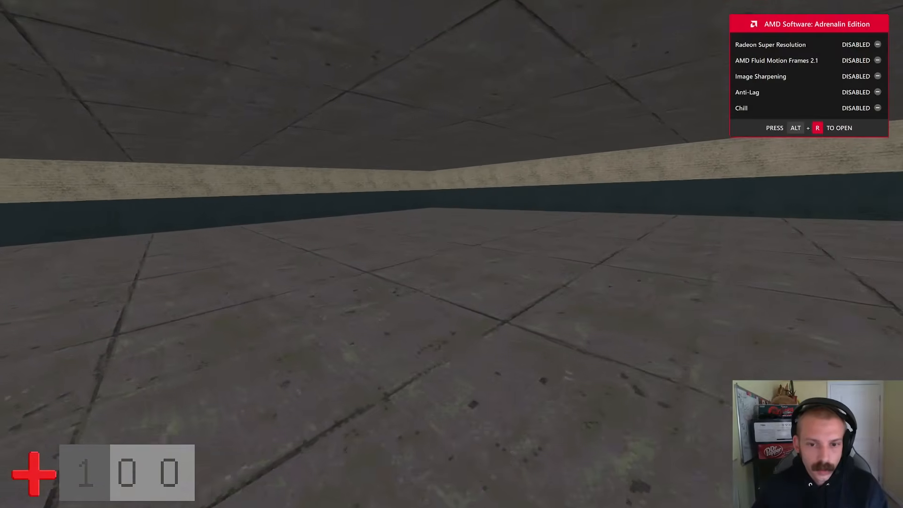
key(a)
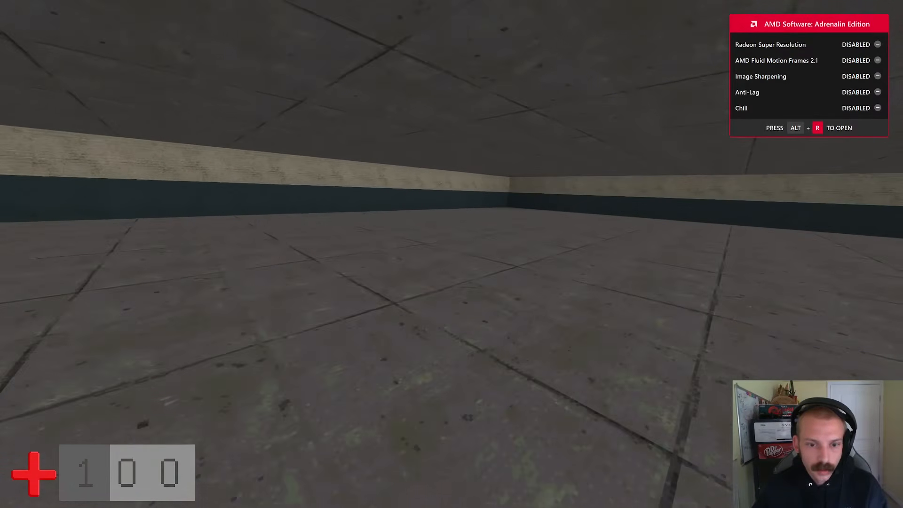
key(Escape)
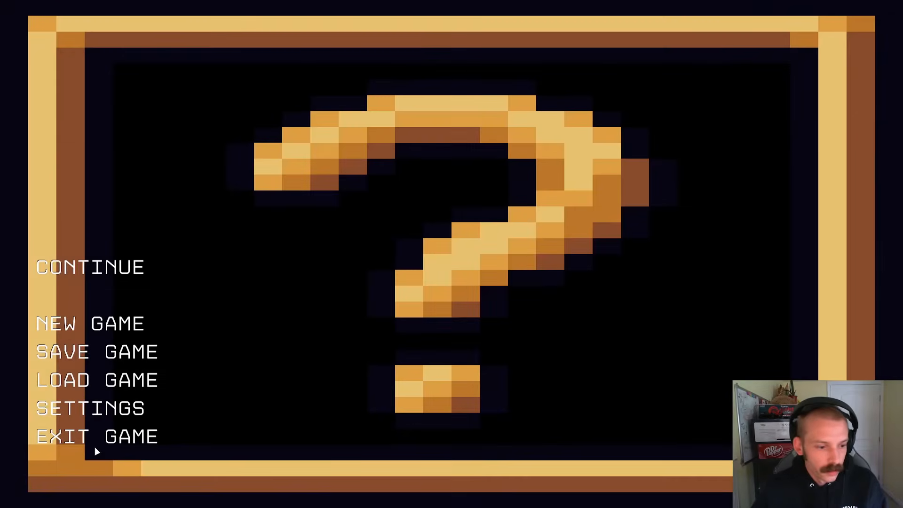
click(101, 437)
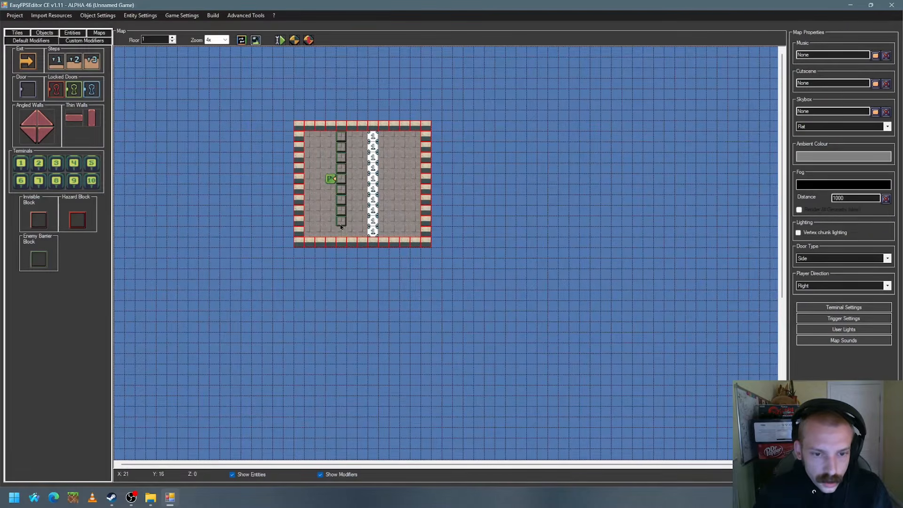
Erase the enemy barrier column and try an angled wall in the room's upper-left corner
right_drag(341, 196, 341, 136)
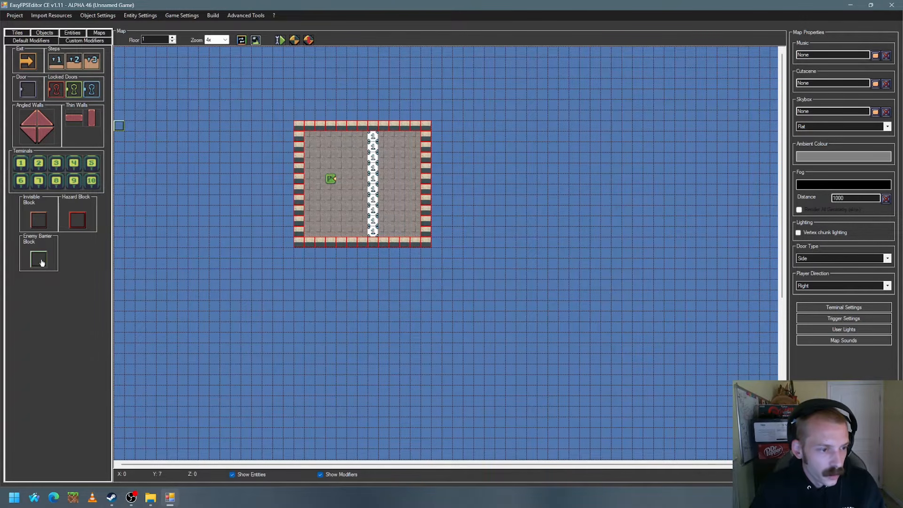
click(34, 127)
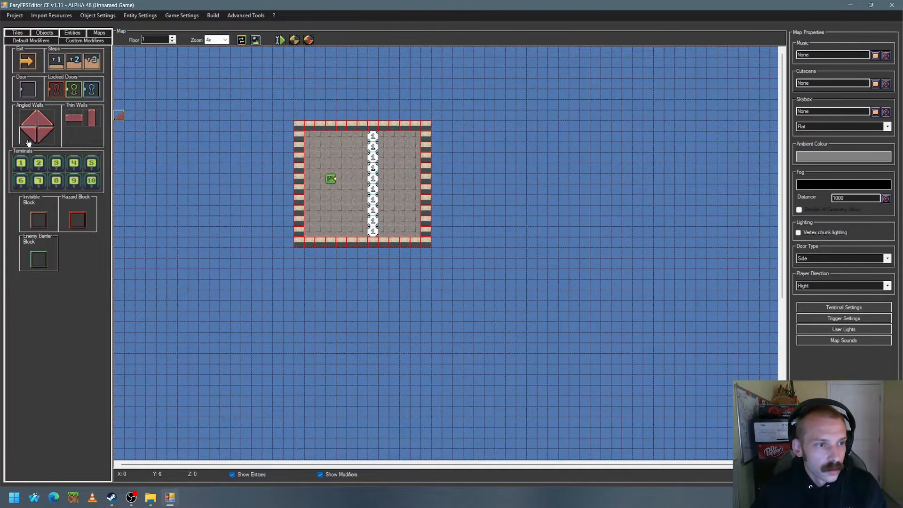
click(309, 139)
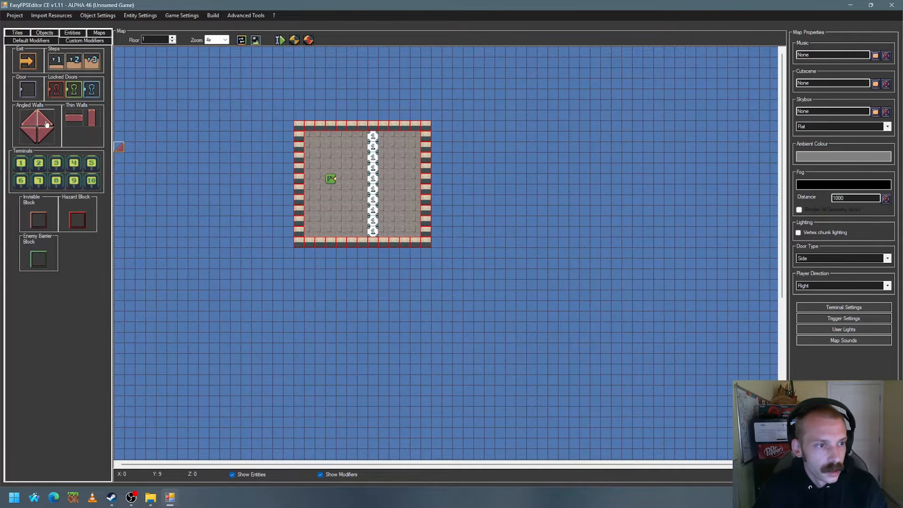
Place a matching angled wall in each of the room's four corners
click(30, 136)
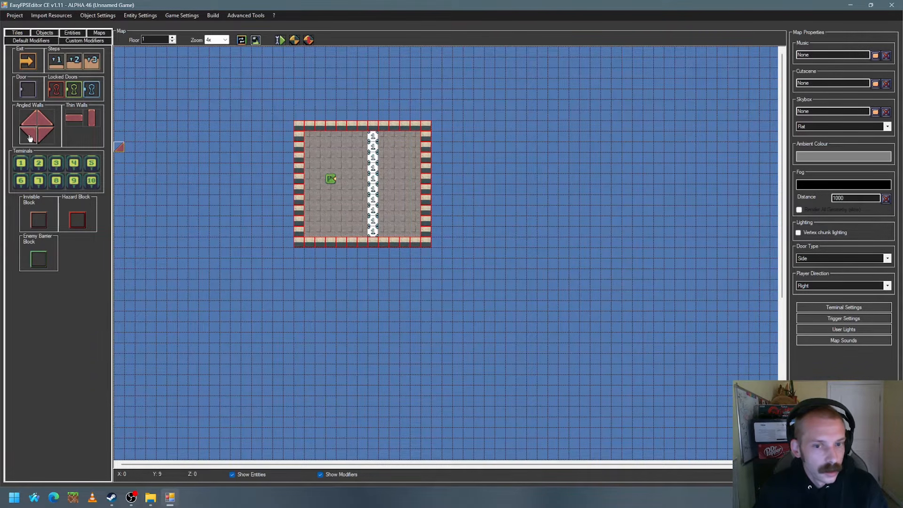
click(415, 138)
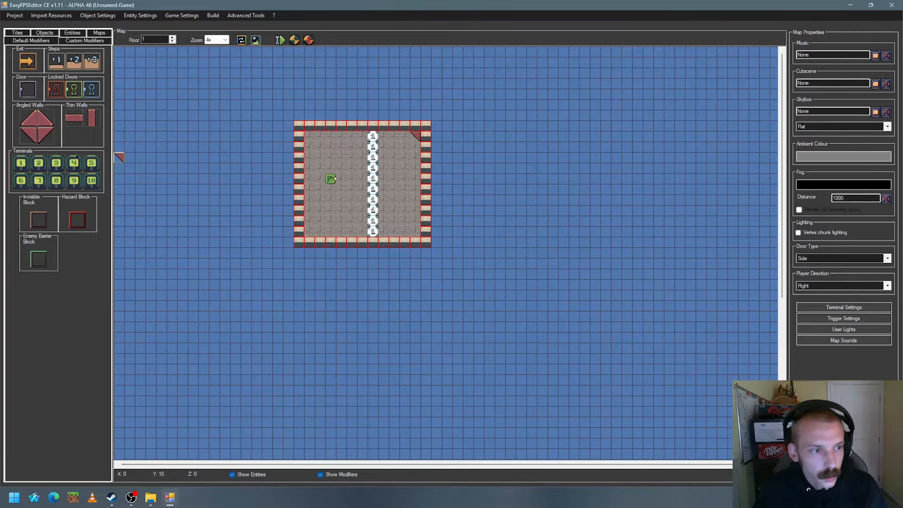
click(46, 134)
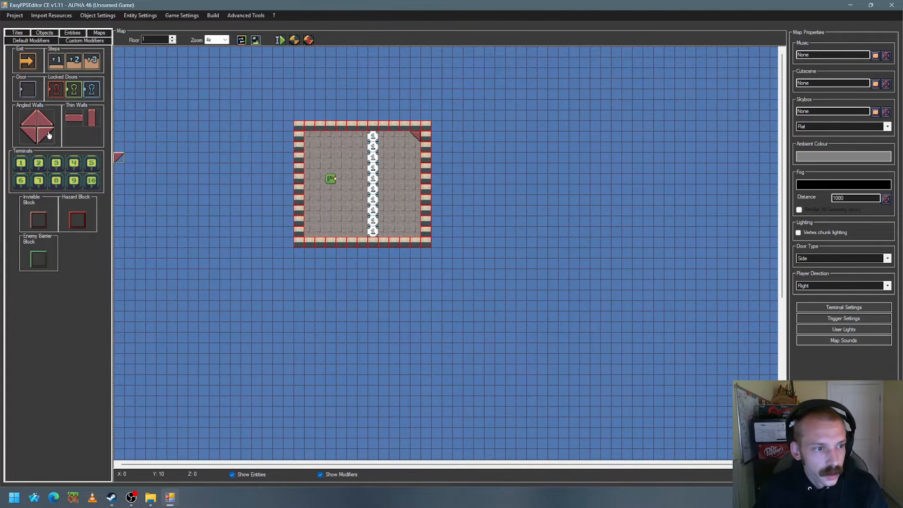
click(308, 137)
click(45, 117)
click(312, 234)
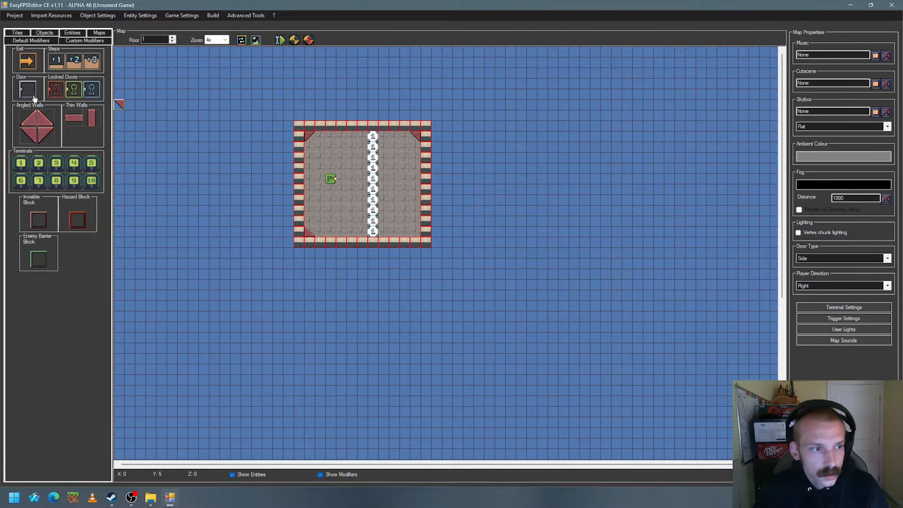
click(31, 120)
click(415, 232)
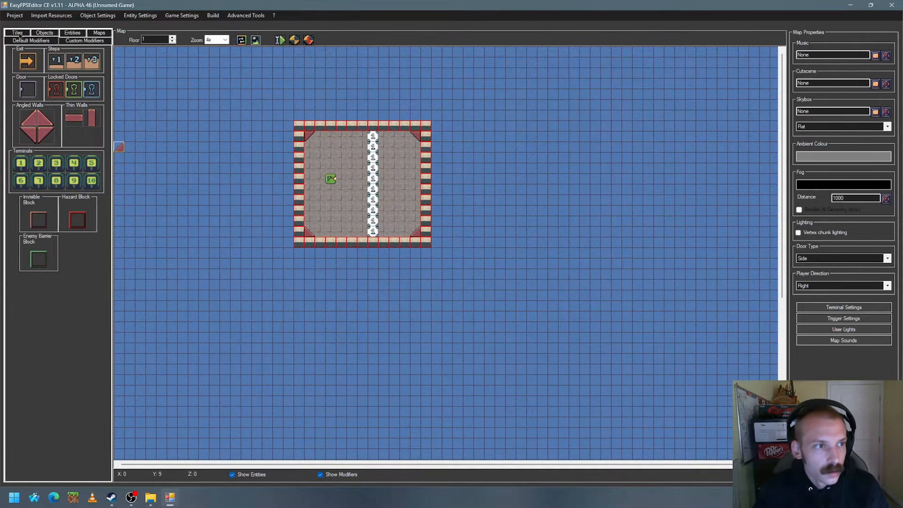
Run the map in the game to inspect the angled corner walls, and exit the game
click(17, 33)
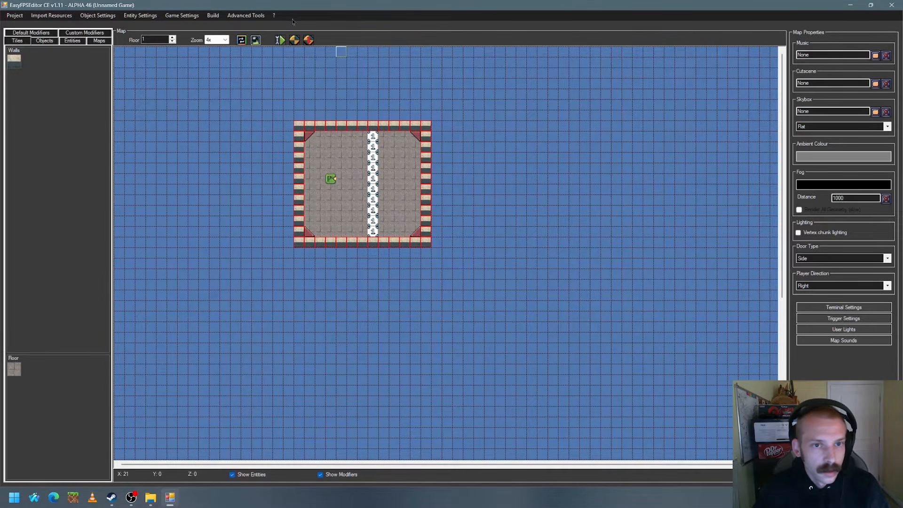
click(308, 41)
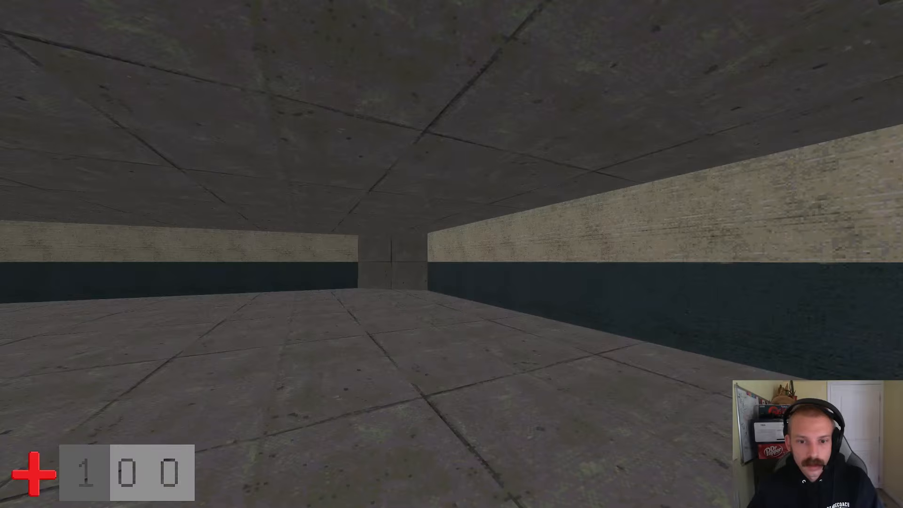
key(d)
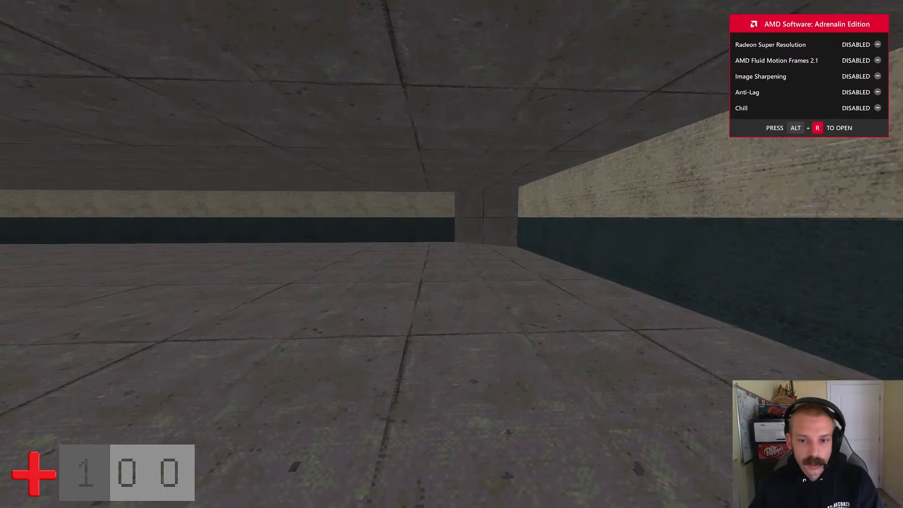
key(Escape)
click(122, 429)
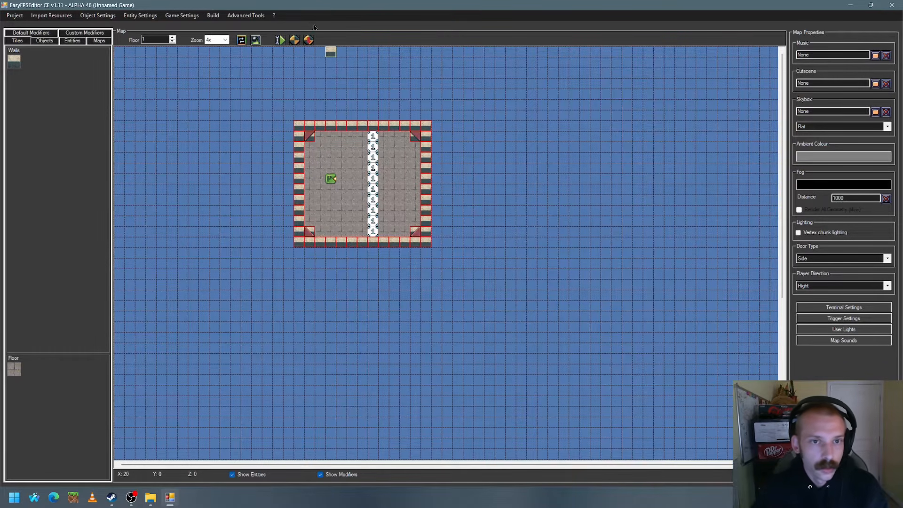
Run the map again to inspect the angled corners with the wall tile applied, and exit the game
click(309, 41)
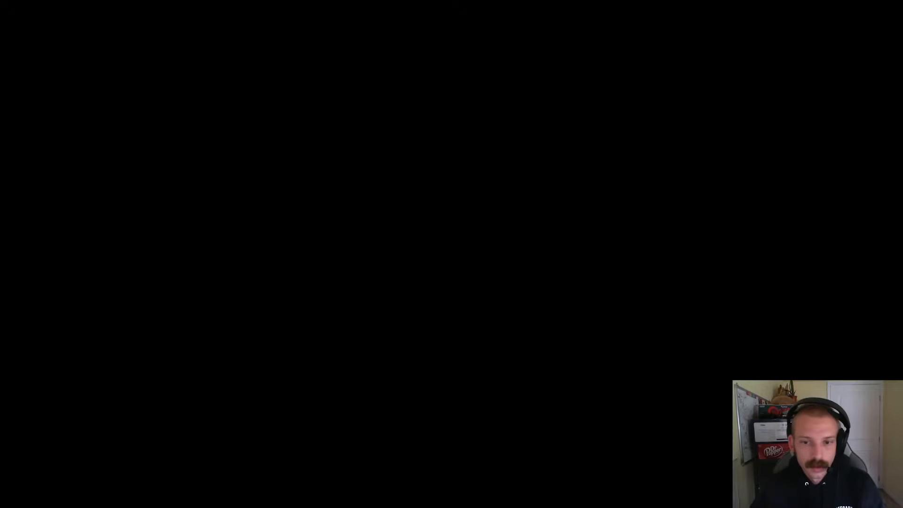
key(w)
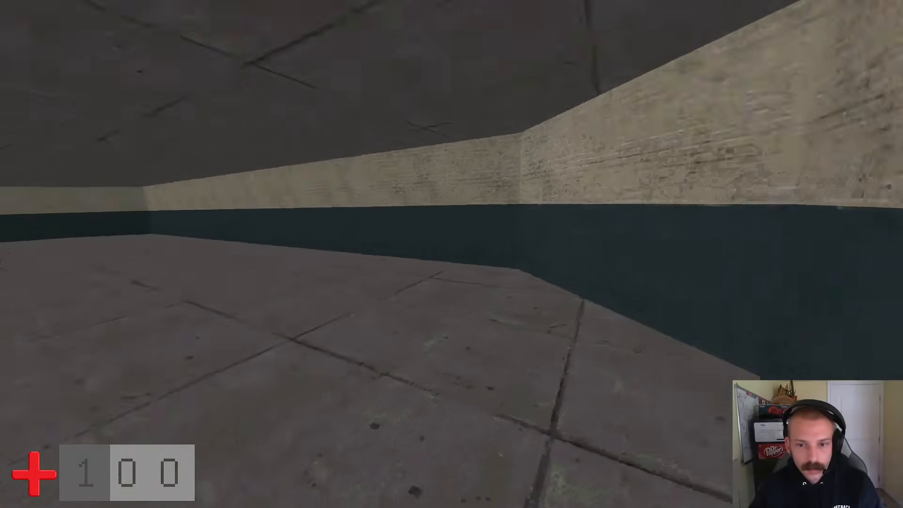
key(s)
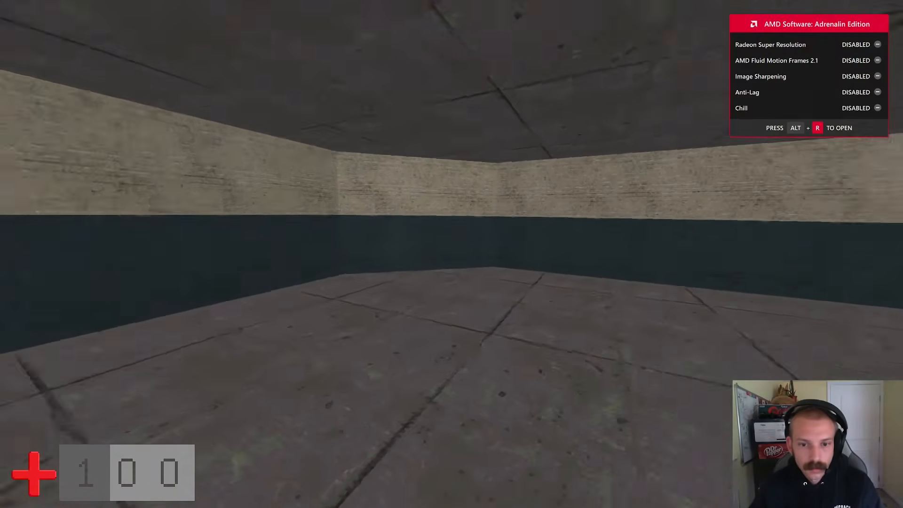
key(Escape)
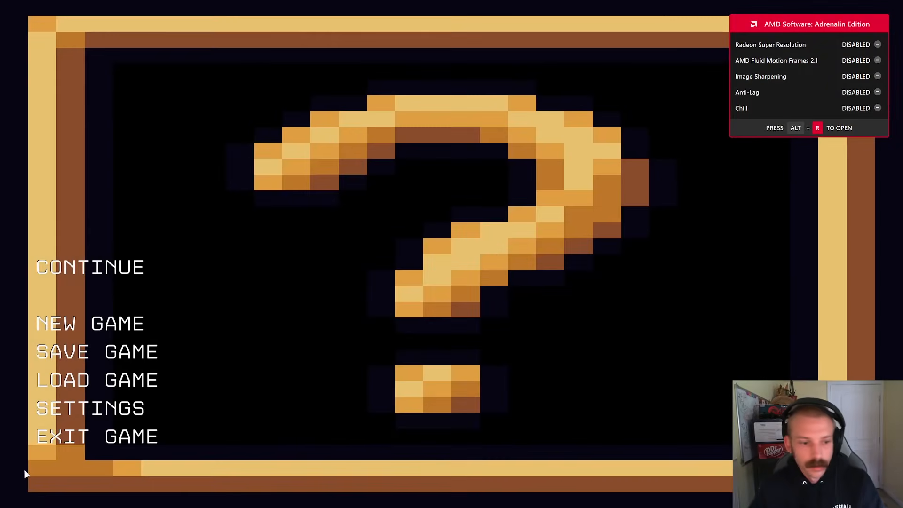
click(96, 436)
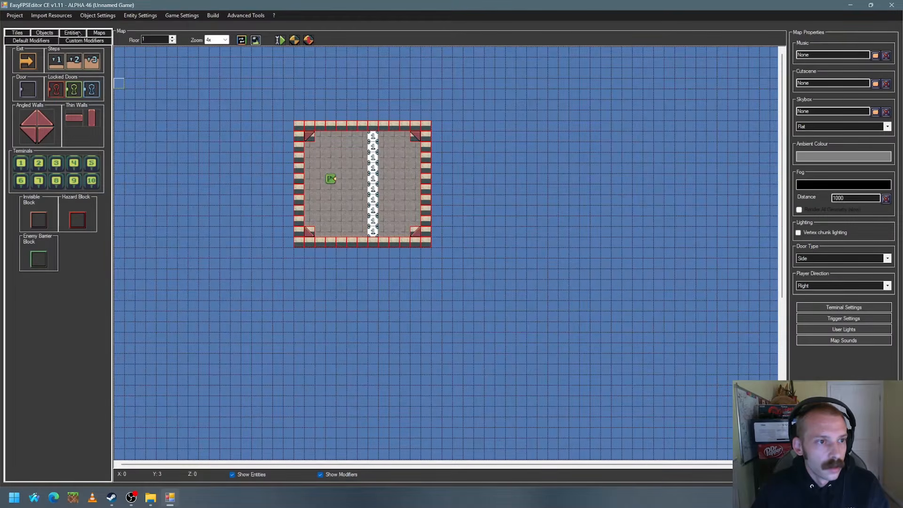
Place three large column modifiers at X 22, Y 9, 12 and 15, and cover them with the wall tile
click(70, 42)
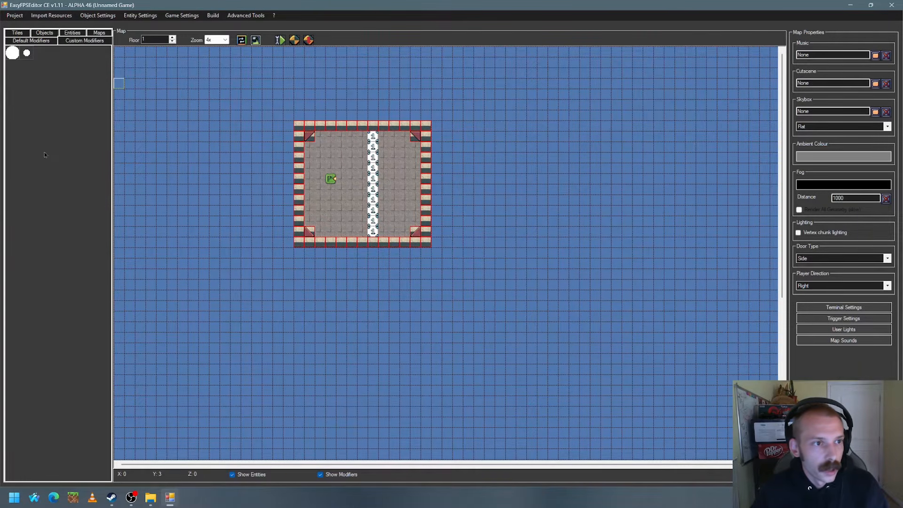
click(12, 53)
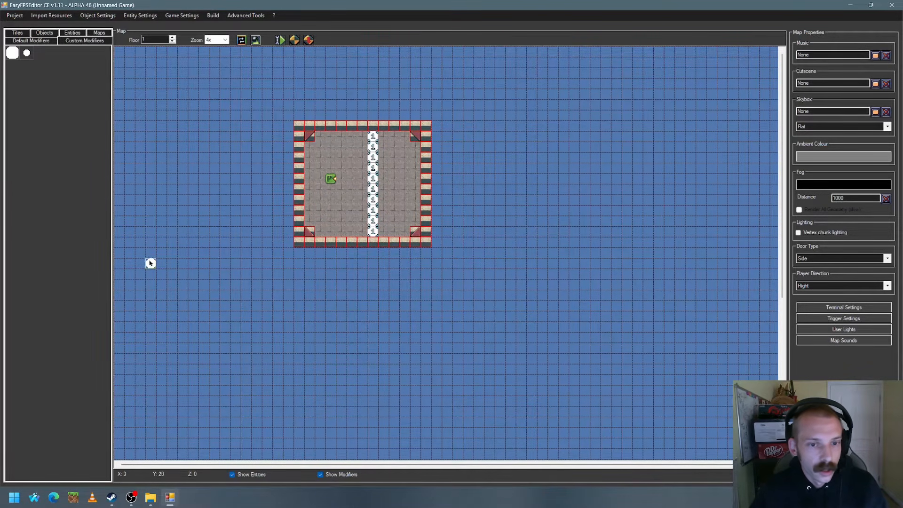
click(352, 147)
click(352, 180)
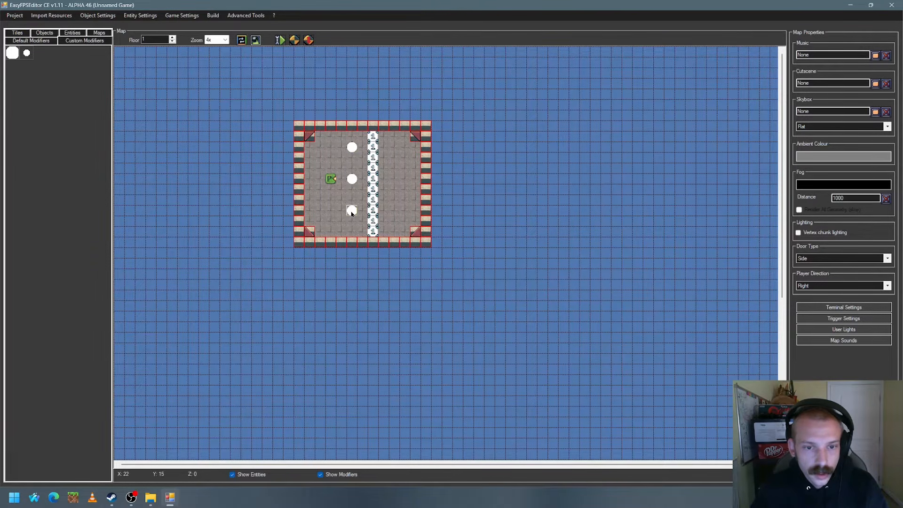
click(352, 211)
click(17, 32)
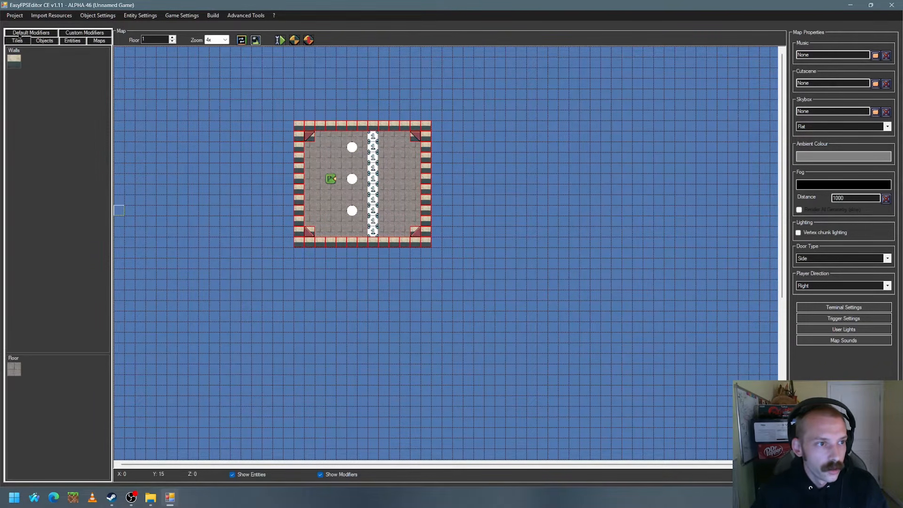
click(12, 63)
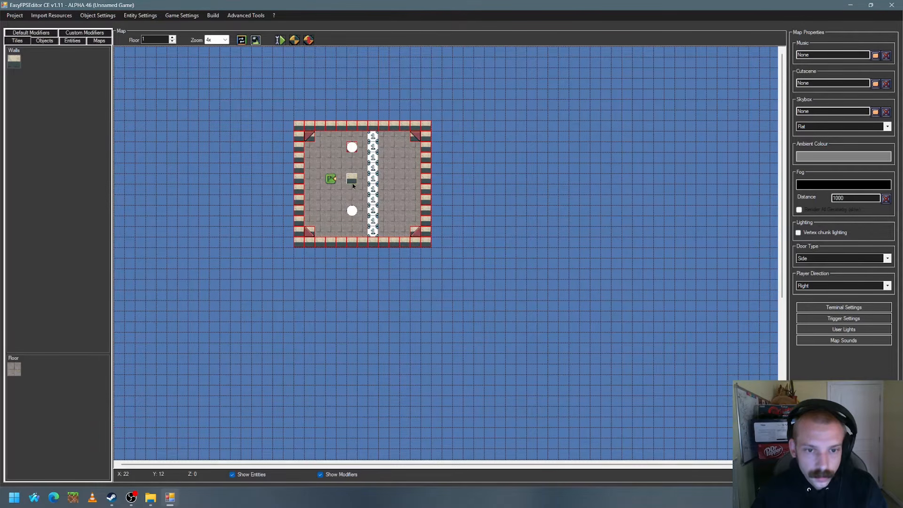
Run the map in the game, walk around the three columns to inspect them, and exit the game
click(279, 40)
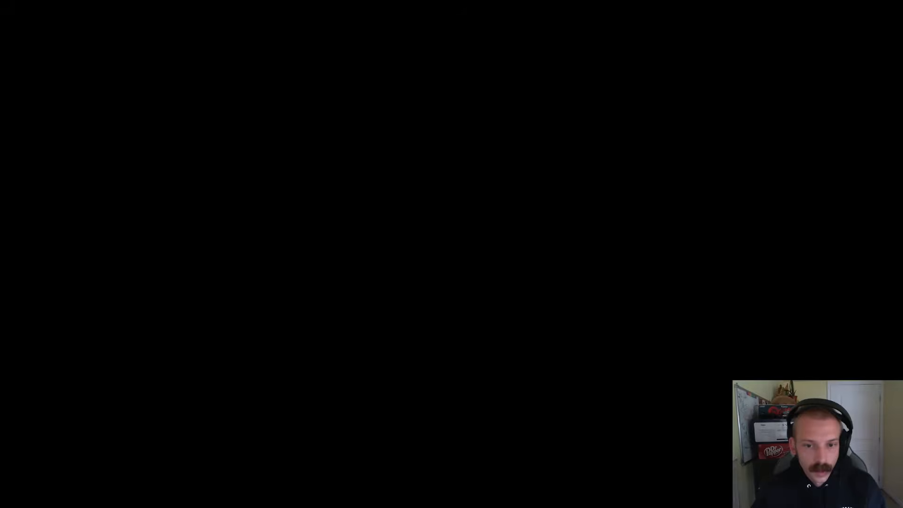
key(w)
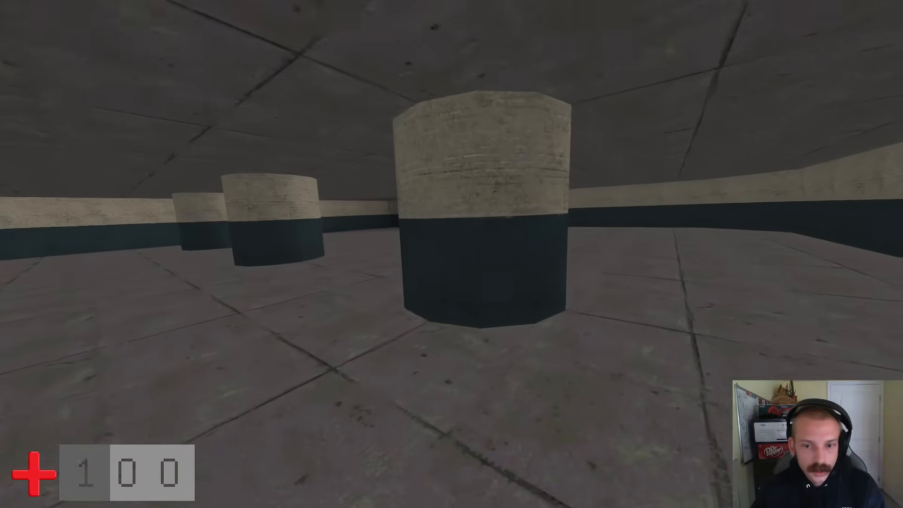
key(s)
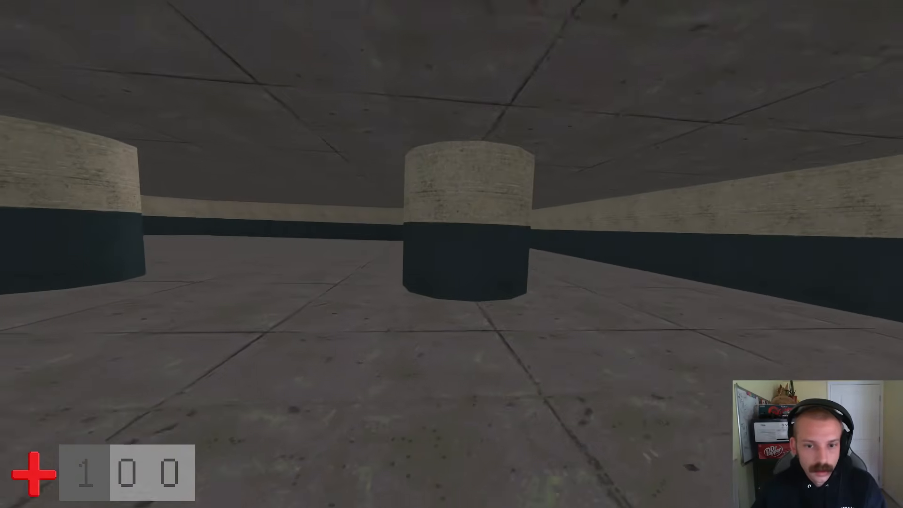
key(Escape)
click(156, 428)
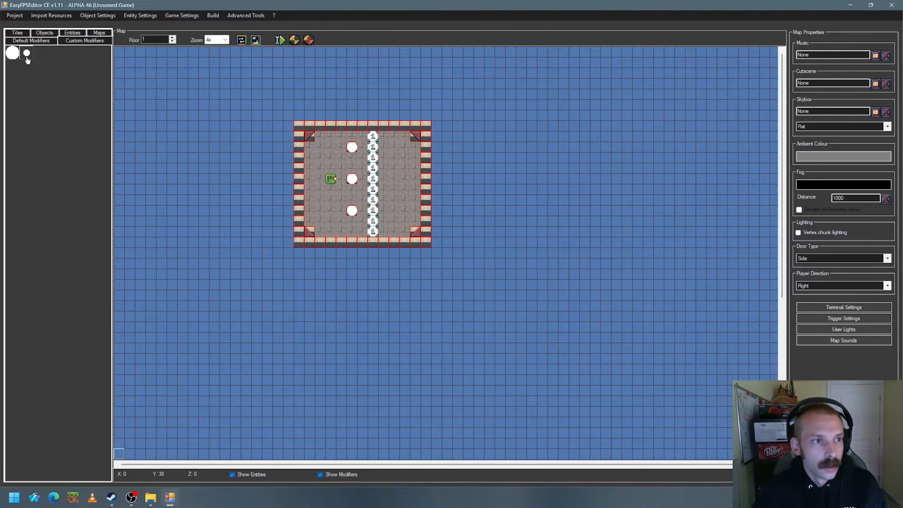
Open the Custom Modifier Configurator and examine the 3D previews of the ColumnBig and ColumnSmall modifiers
click(239, 16)
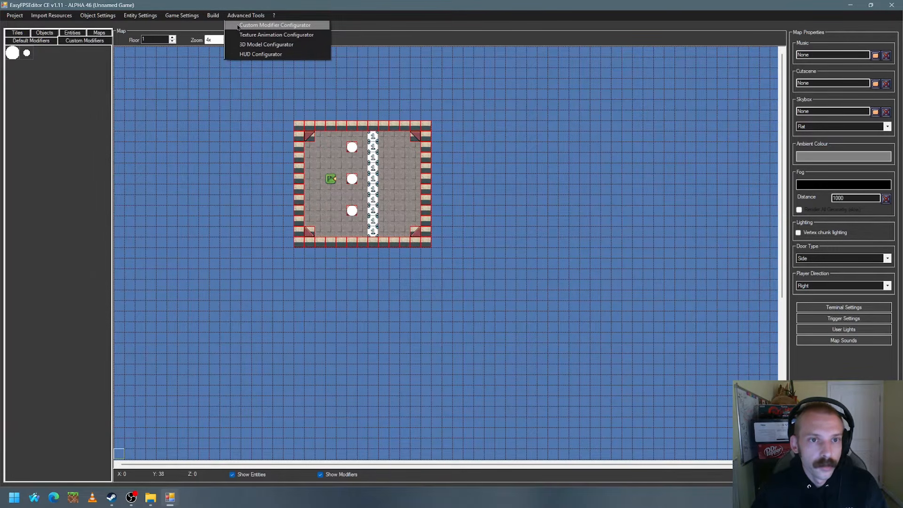
click(238, 25)
drag(417, 159, 322, 131)
click(223, 139)
mouse_move(416, 211)
mouse_down()
mouse_move(408, 227)
mouse_move(426, 227)
mouse_move(421, 212)
mouse_up()
click(226, 145)
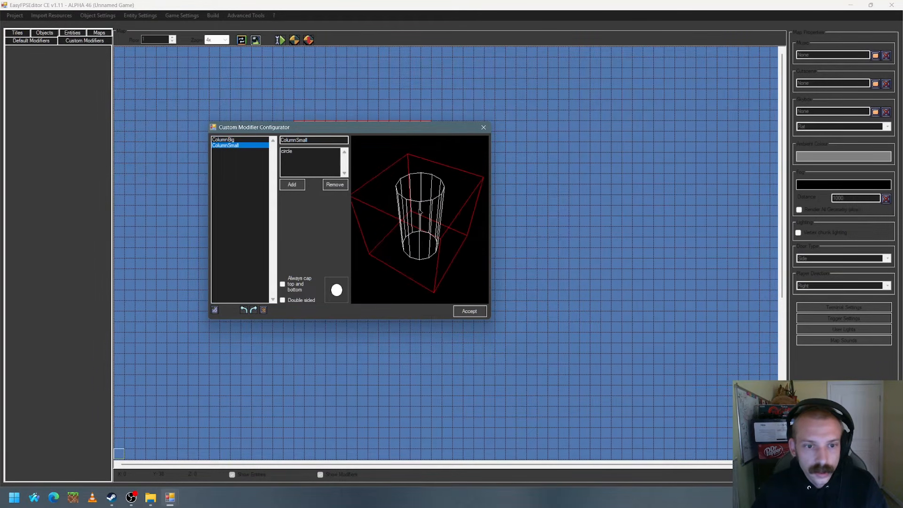
Create another custom modifier in the configurator and name it "new"
click(215, 310)
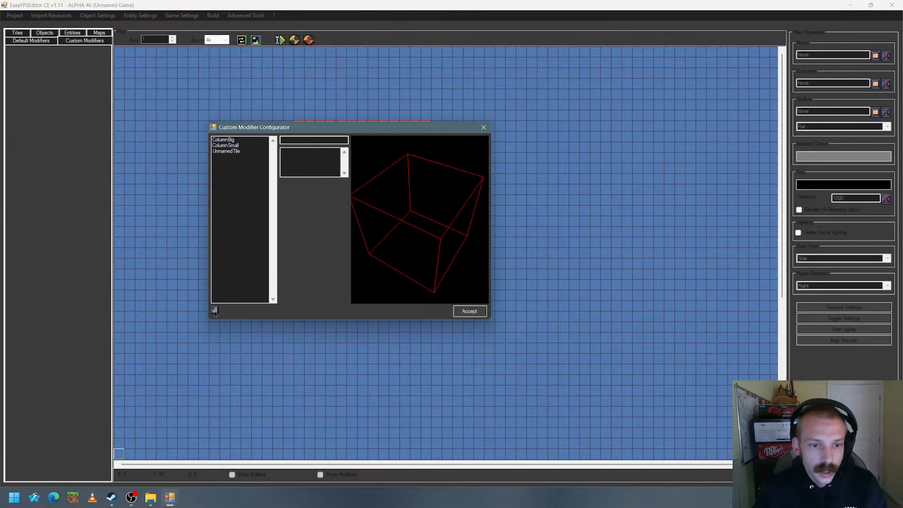
click(226, 152)
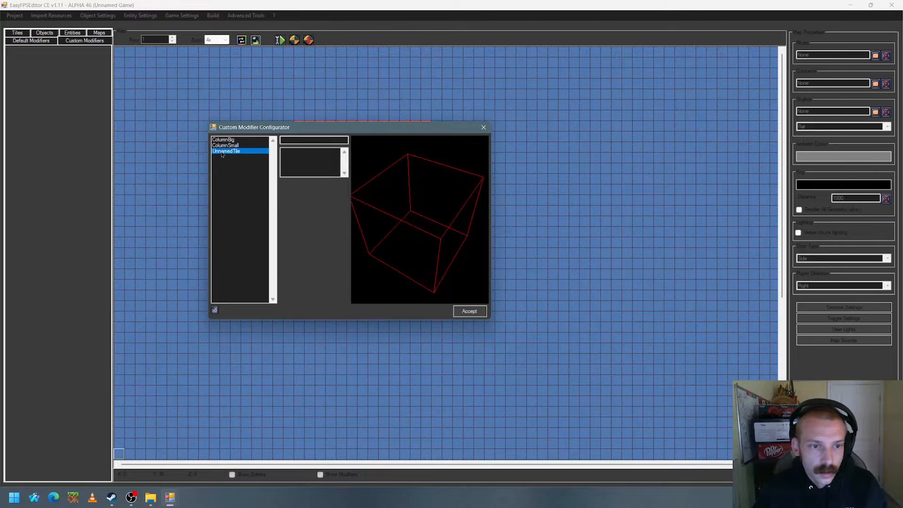
double_click(303, 140)
key(BackSpace)
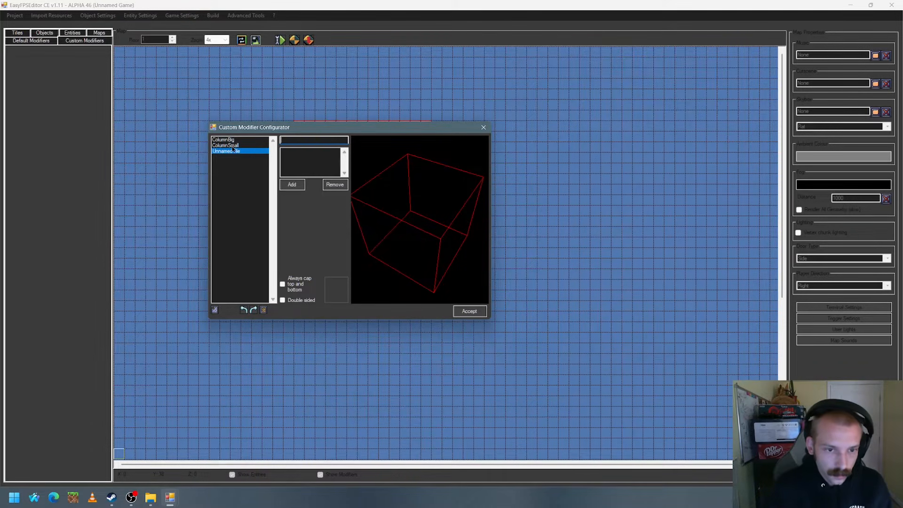
text(new)
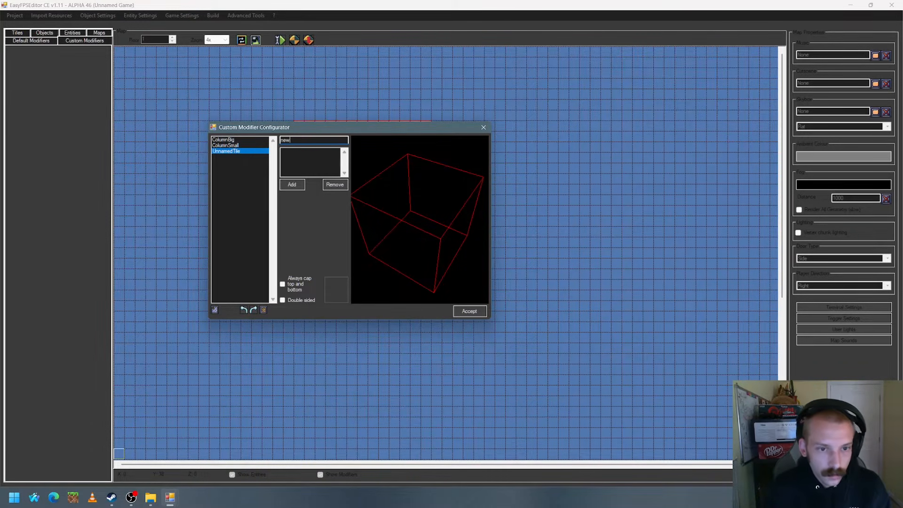
Add a rectangle shape to the "new" custom modifier
click(296, 184)
drag(453, 187, 388, 160)
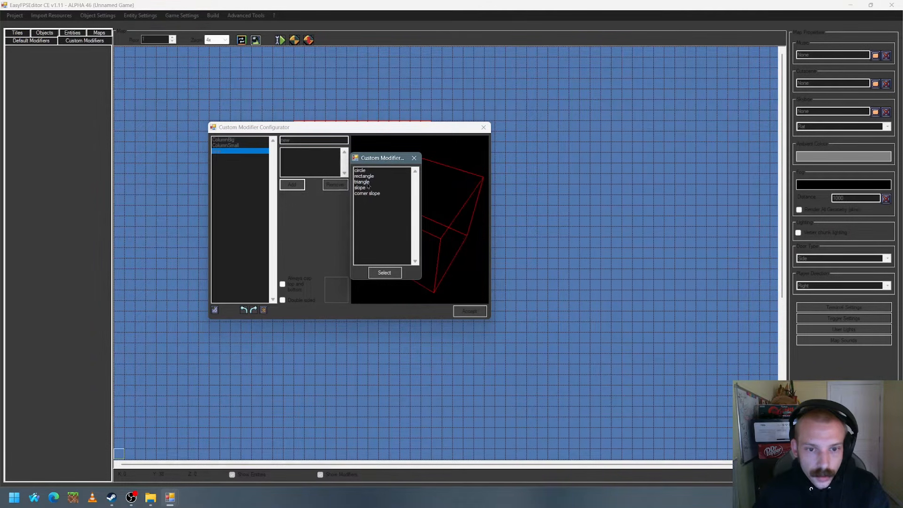
click(364, 176)
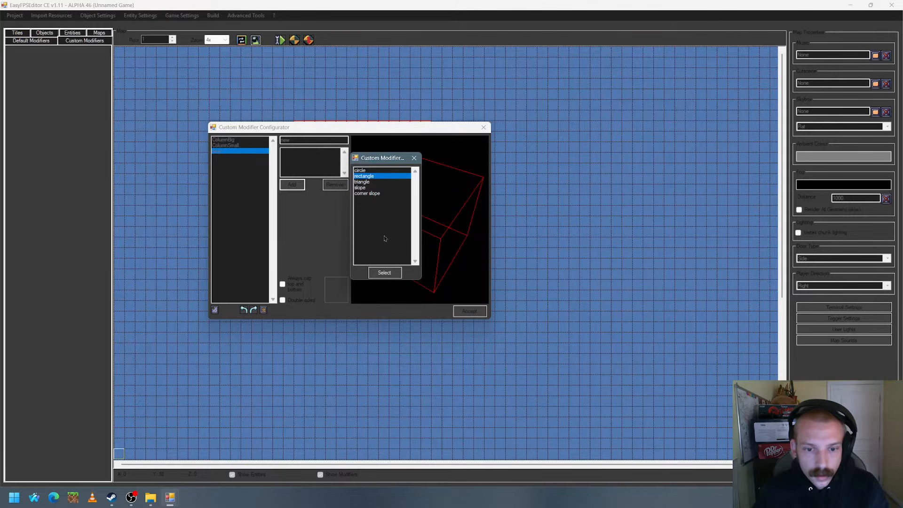
click(384, 272)
Examine the rectangle shape's 3D preview from several angles and close the configurator
drag(430, 232, 410, 199)
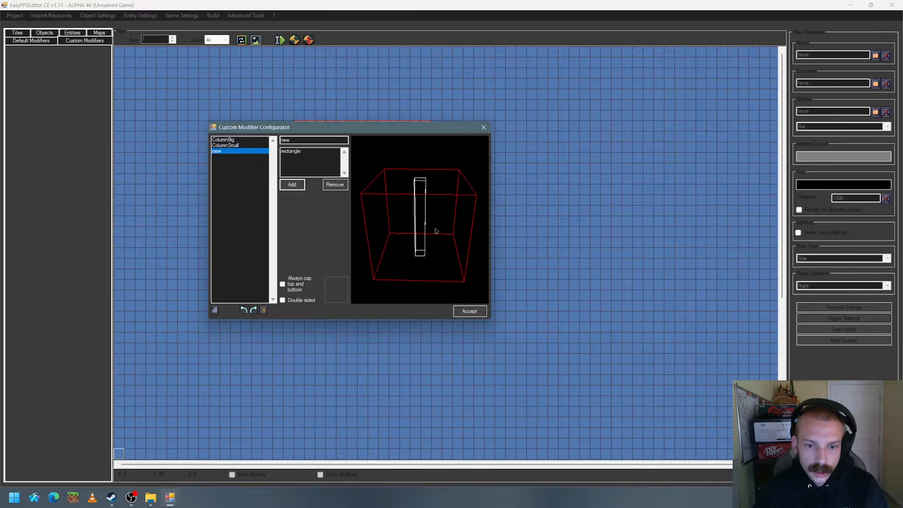
drag(417, 212, 460, 191)
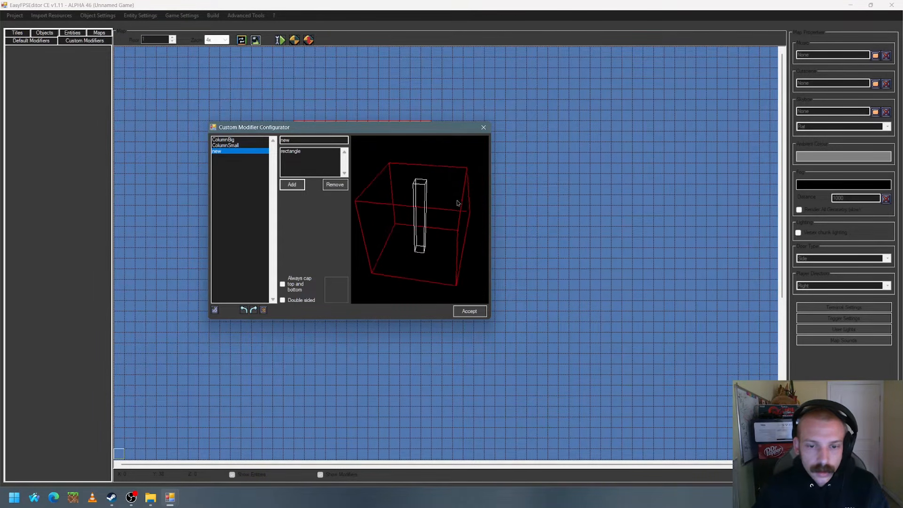
drag(456, 209, 389, 265)
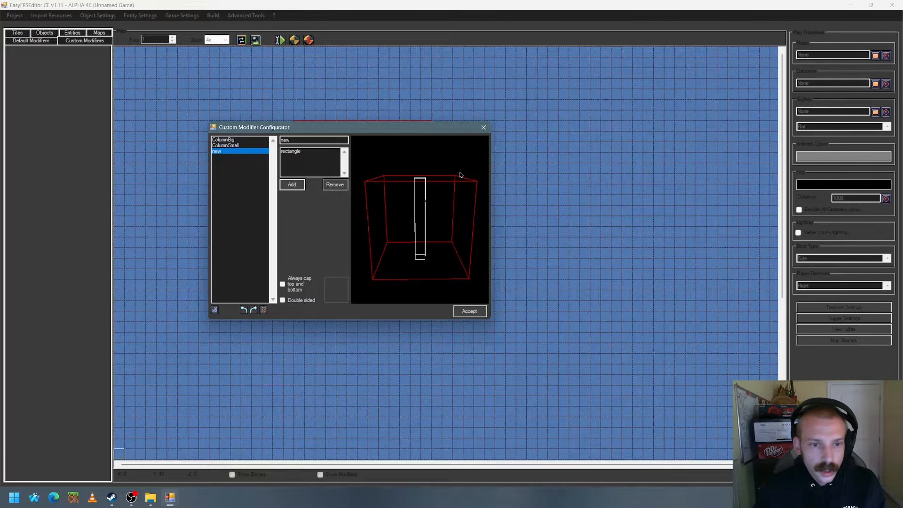
drag(463, 167, 434, 230)
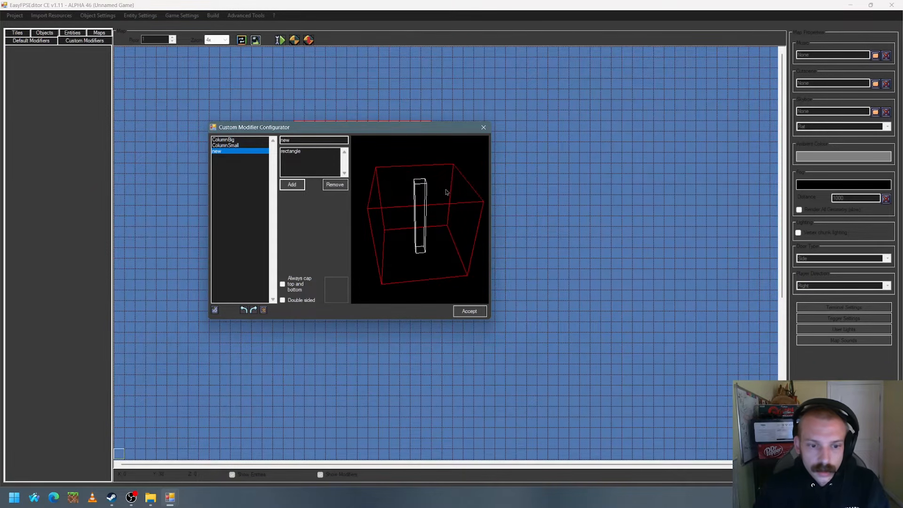
drag(449, 192, 434, 199)
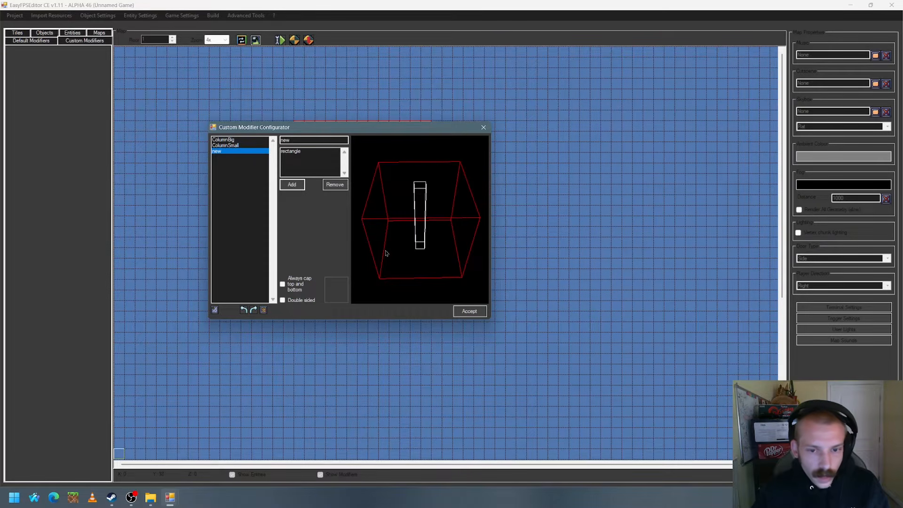
drag(423, 224, 433, 235)
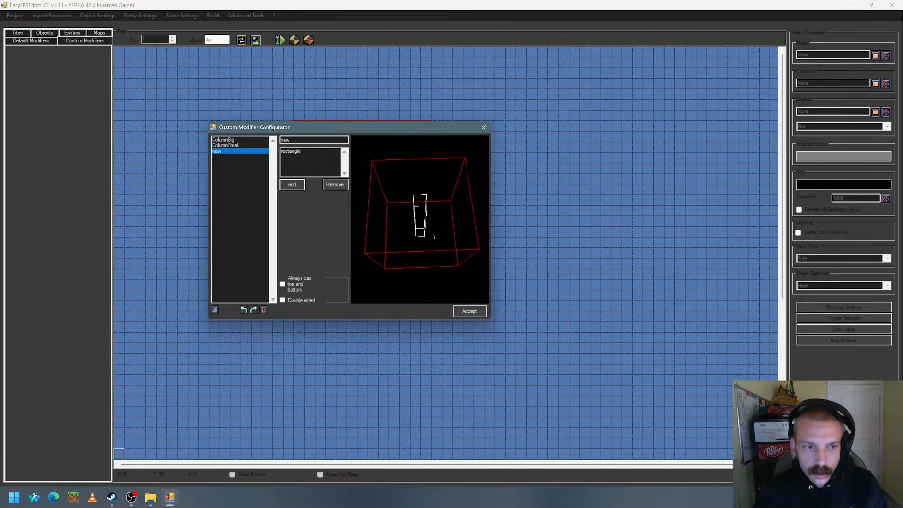
click(484, 128)
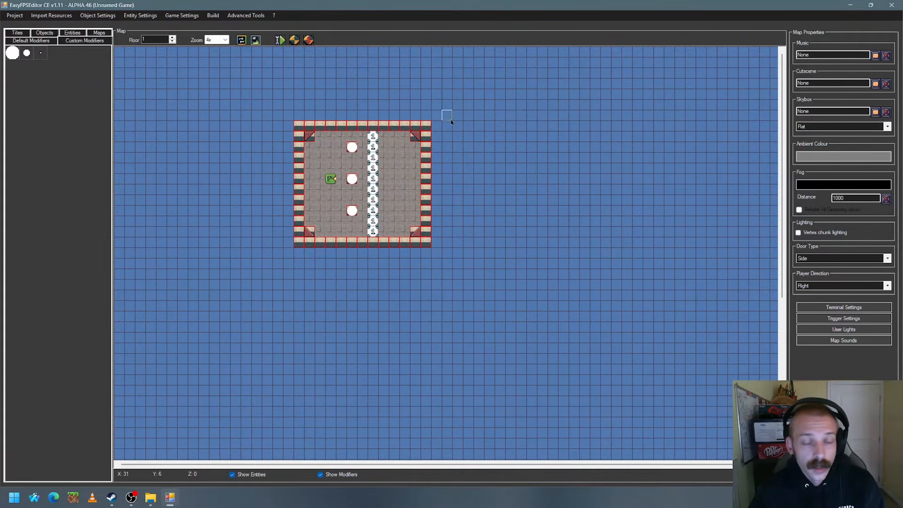
Reopen the Custom Modifier Configurator and add a second rectangle shape to the "new" custom modifier
click(247, 16)
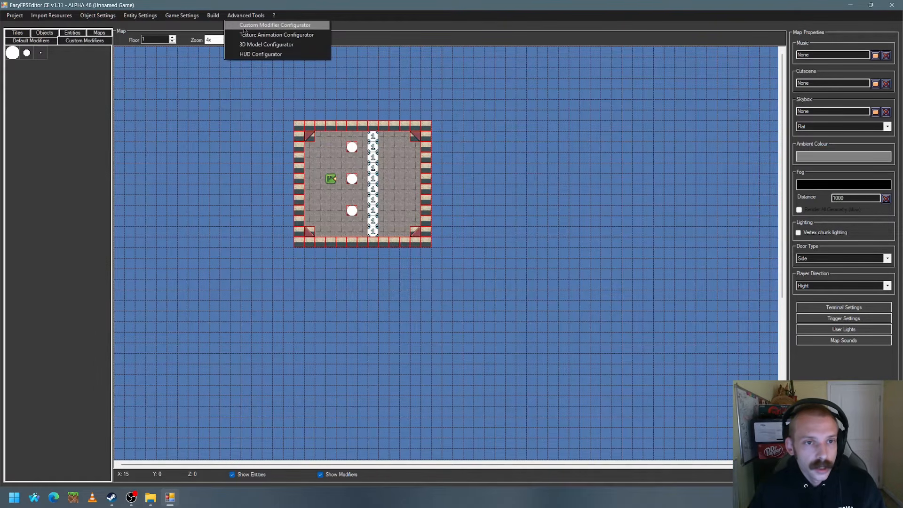
click(244, 29)
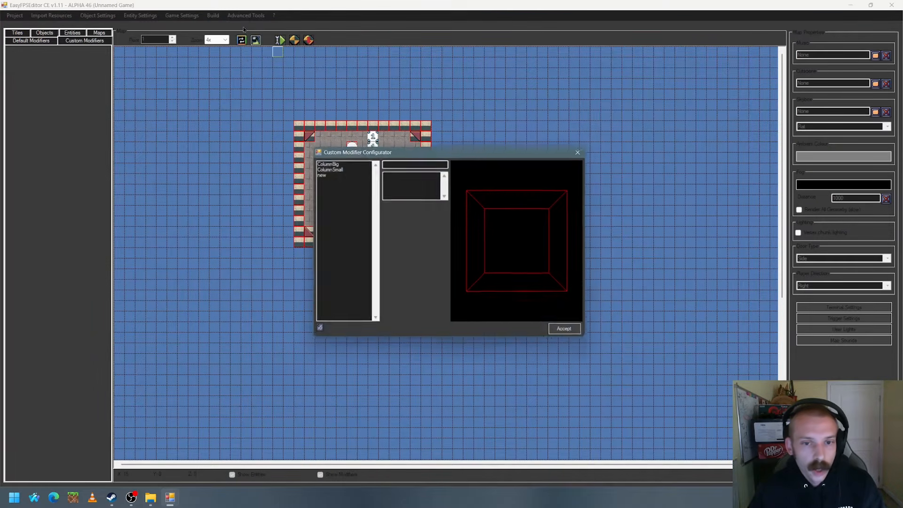
click(320, 174)
drag(462, 227, 519, 249)
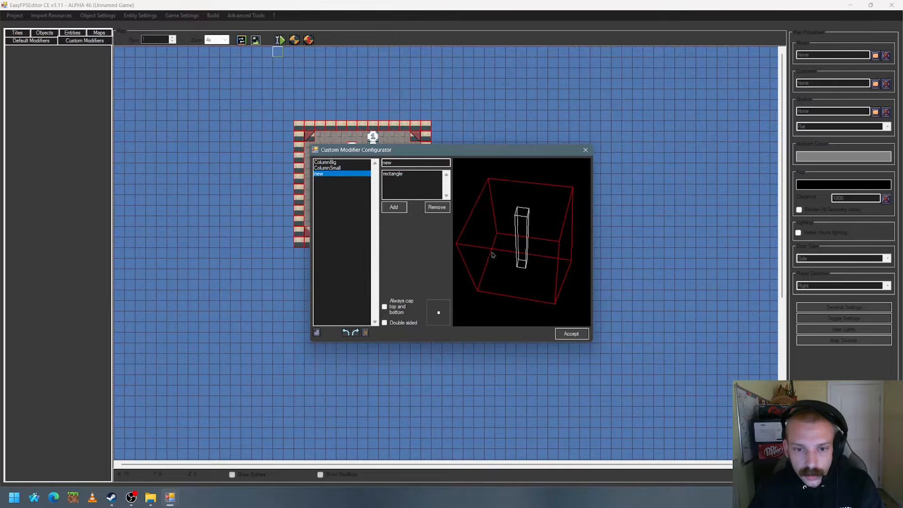
click(392, 174)
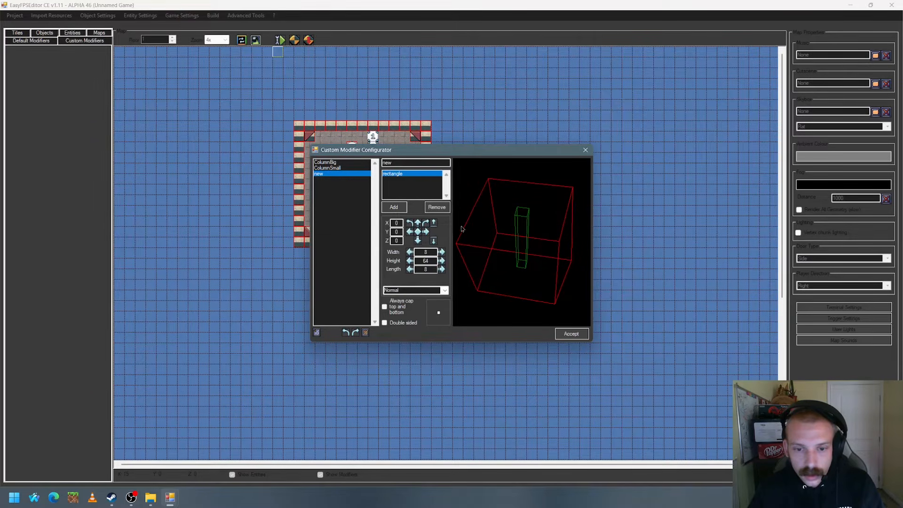
click(394, 207)
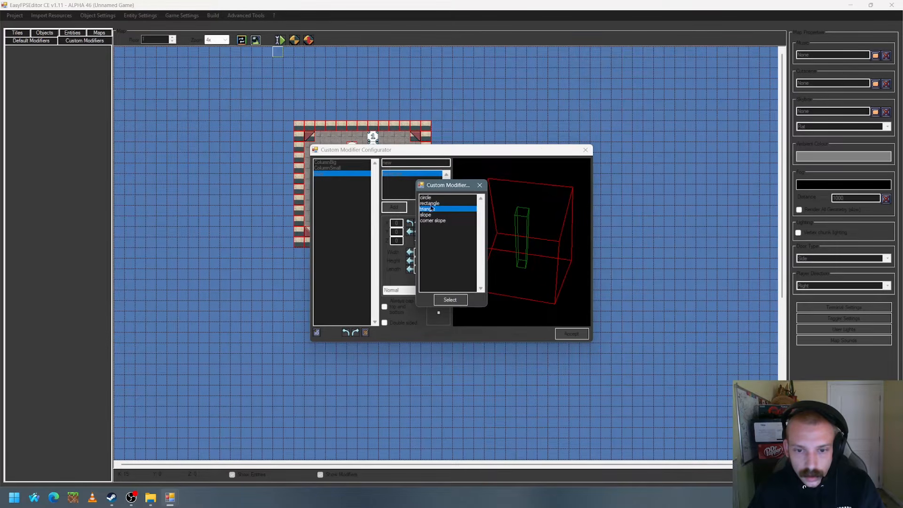
click(428, 203)
click(450, 300)
click(394, 179)
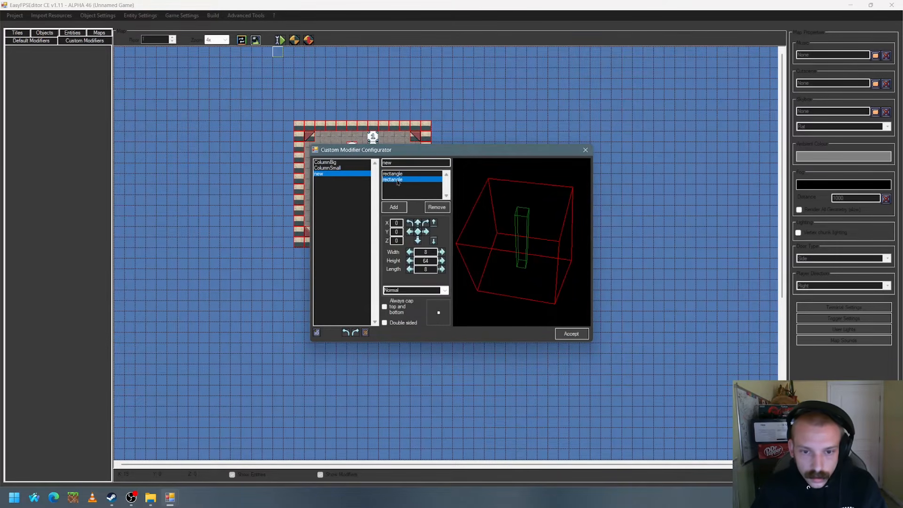
Set the second rectangle's height to 72 and its width to 32
click(441, 260)
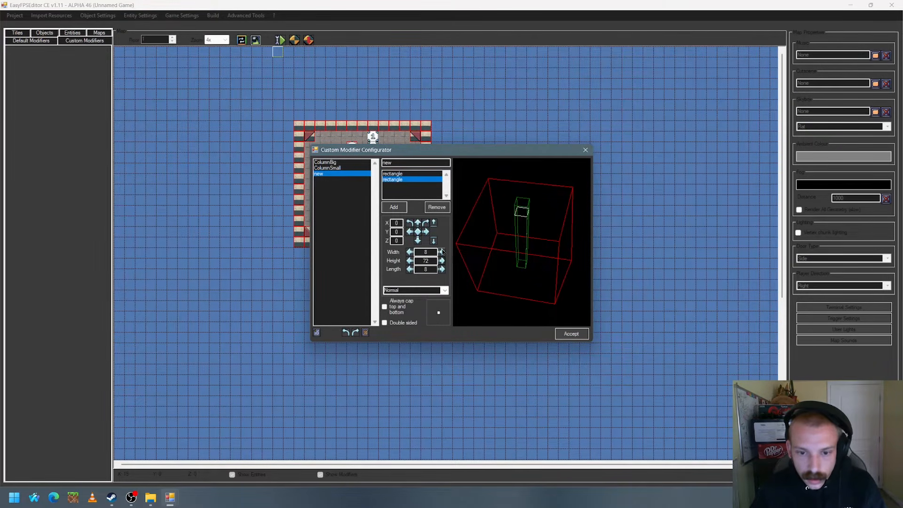
click(442, 251)
click(442, 252)
click(442, 251)
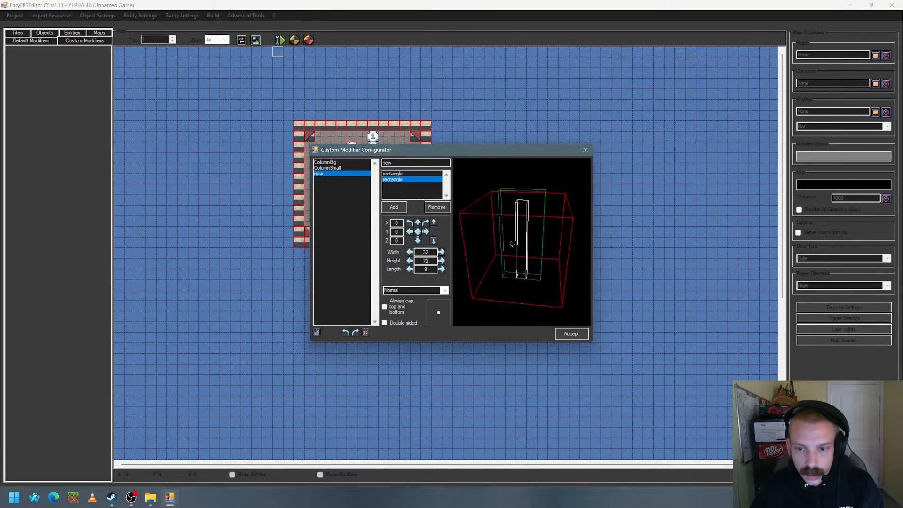
Rotate the whole "new" modifier clockwise through repeated quarter turns, checking its 3D preview from different angles
click(338, 174)
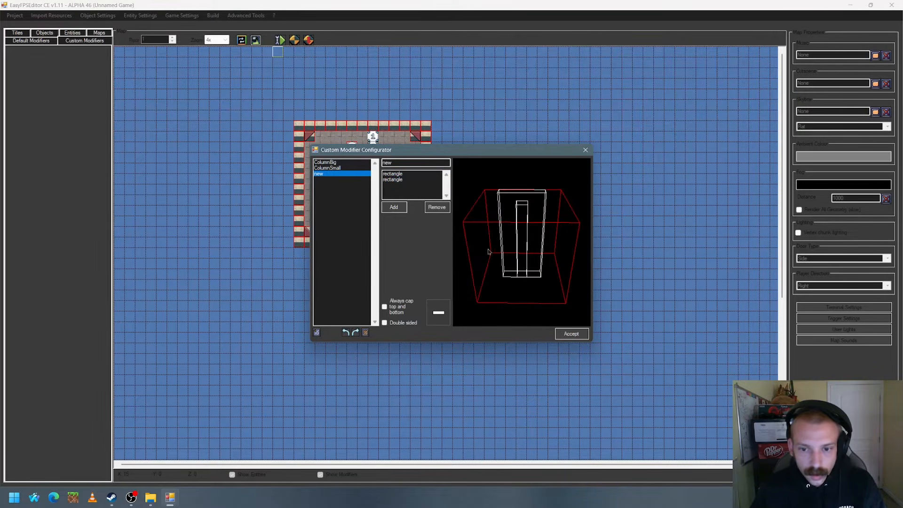
click(356, 335)
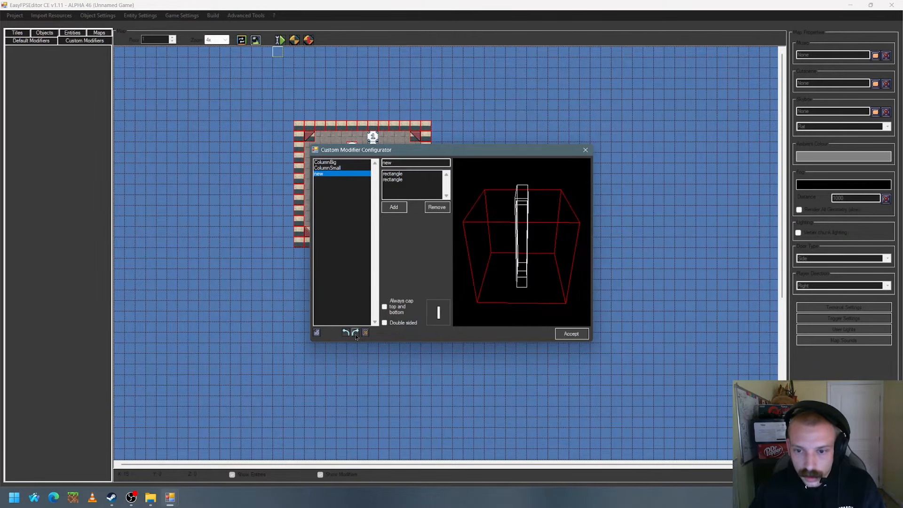
click(356, 334)
click(355, 335)
click(356, 335)
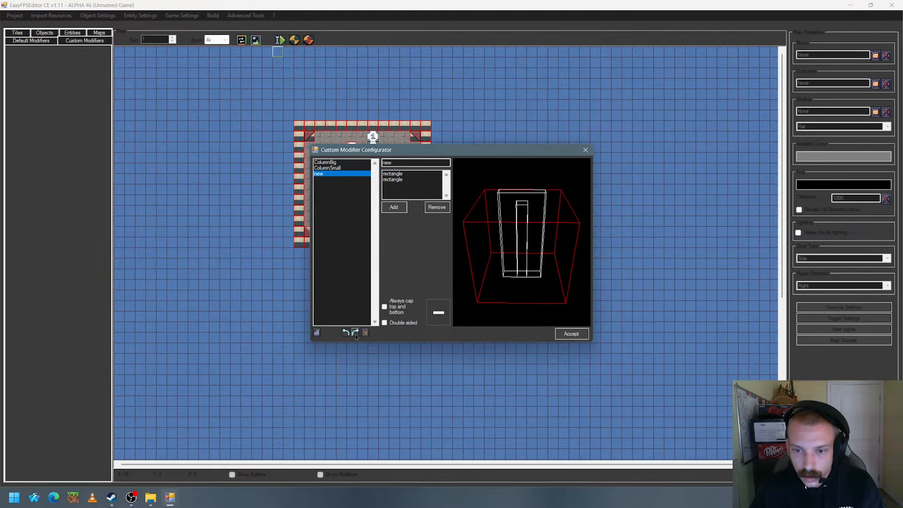
click(355, 335)
drag(491, 316, 510, 320)
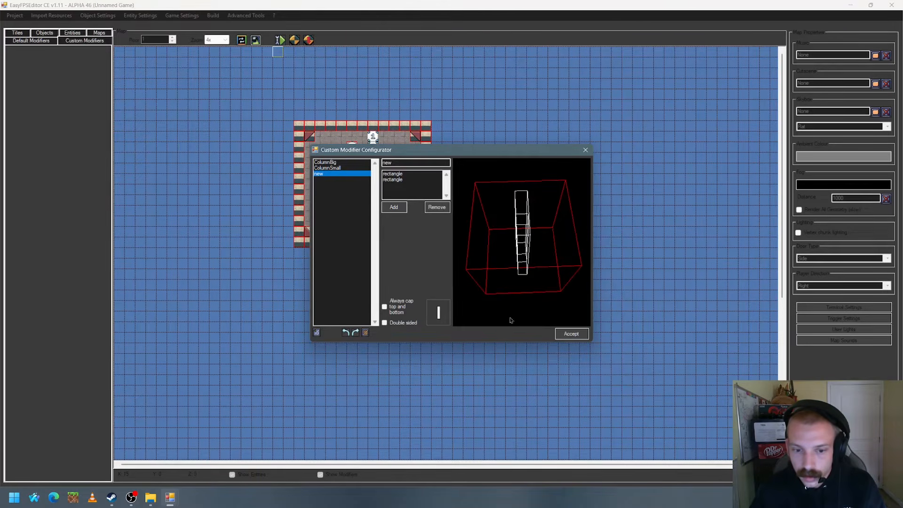
click(355, 332)
click(355, 332)
click(355, 332)
drag(494, 270, 482, 284)
click(355, 332)
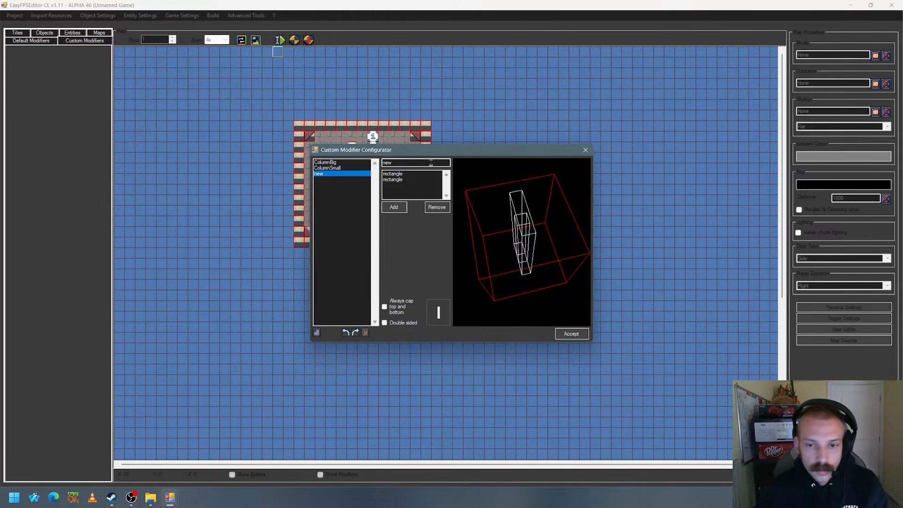
Rotate the "new" modifier in both directions, leaving it one quarter turn further clockwise, and close the configurator
drag(447, 153, 413, 141)
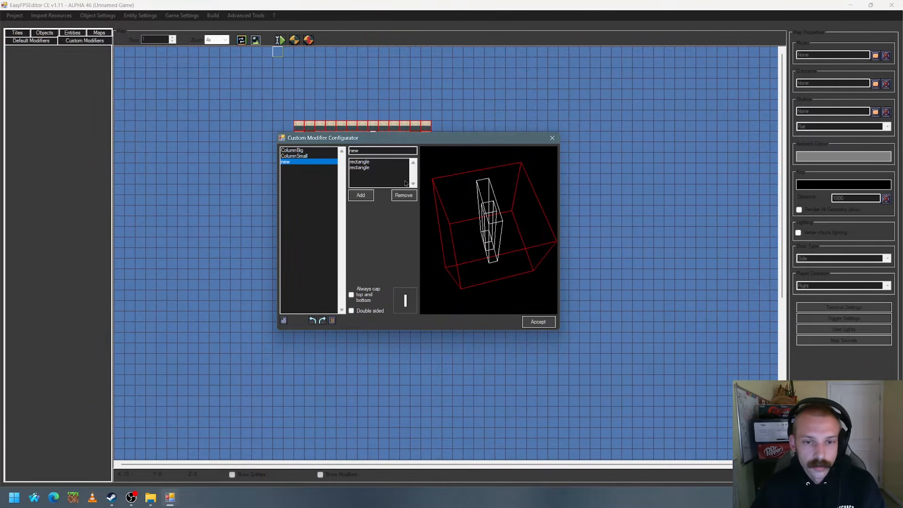
drag(519, 211, 531, 222)
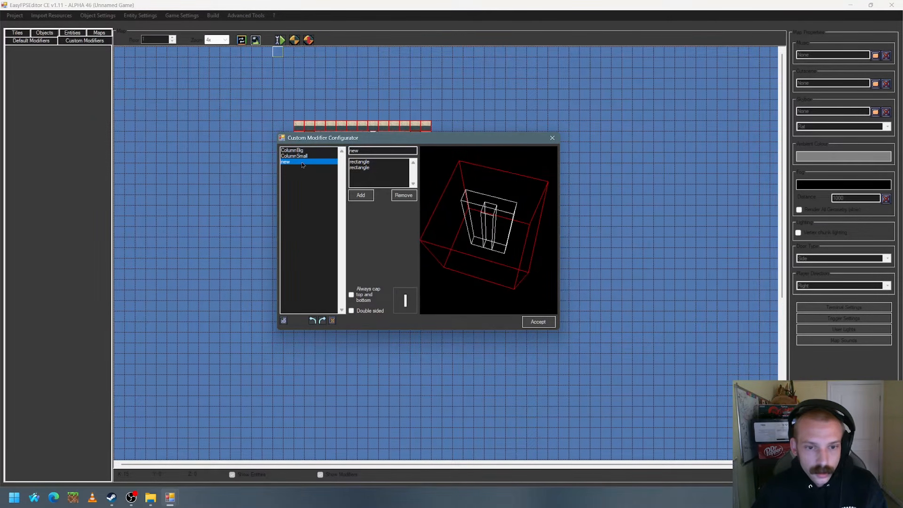
click(322, 320)
click(311, 320)
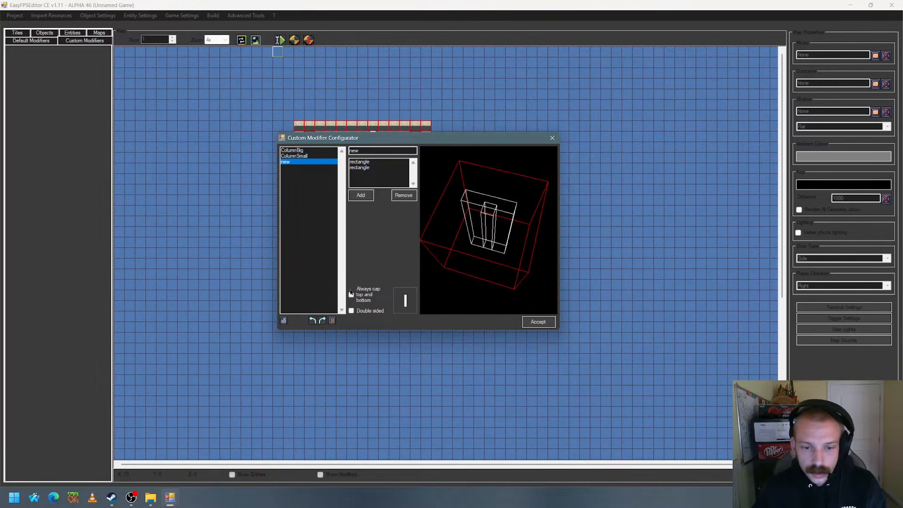
click(322, 321)
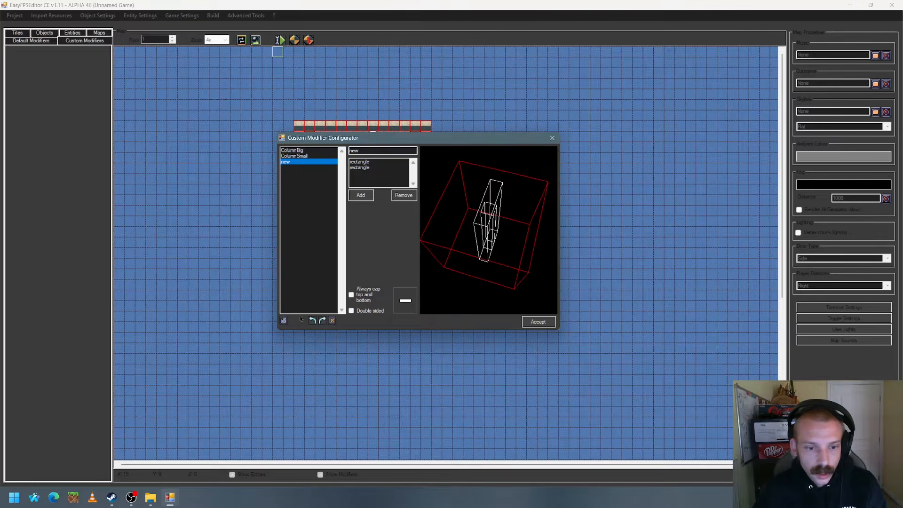
click(310, 156)
click(294, 162)
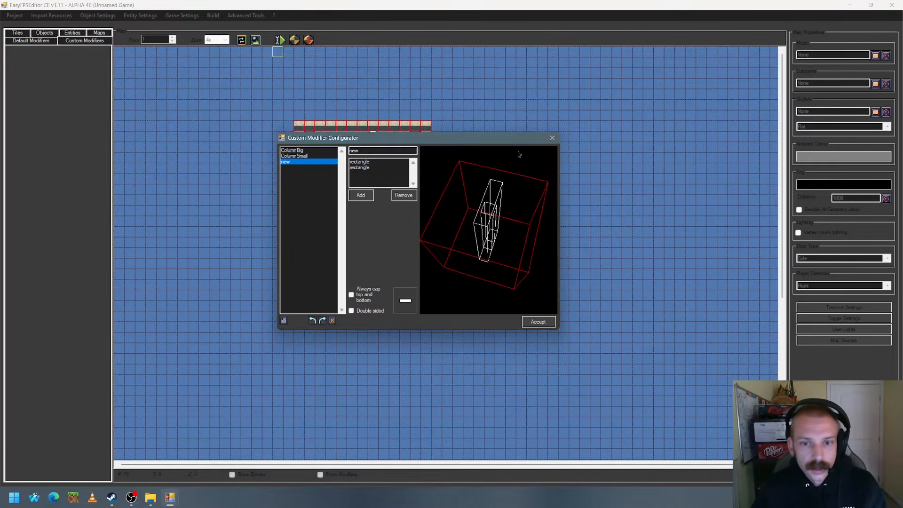
drag(424, 138, 364, 123)
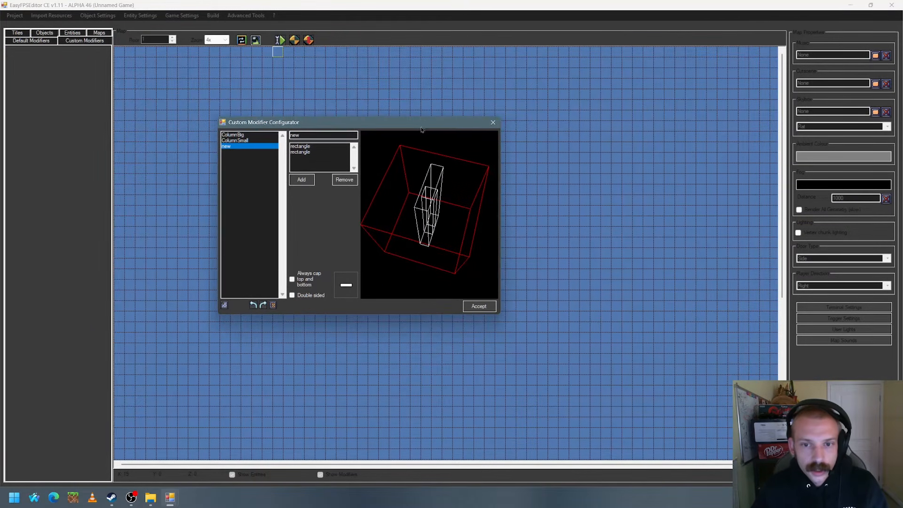
click(493, 124)
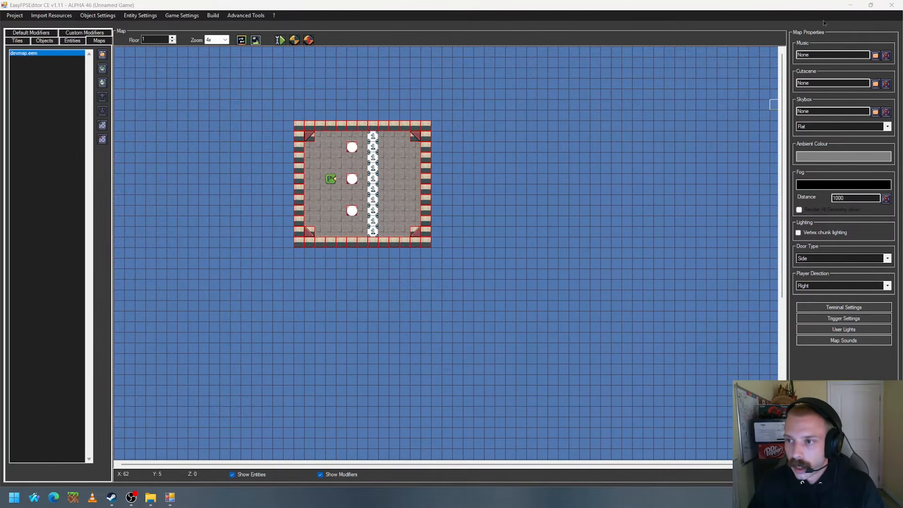
Examine the map's music, cutscene and skybox properties, including the available skybox types
click(822, 56)
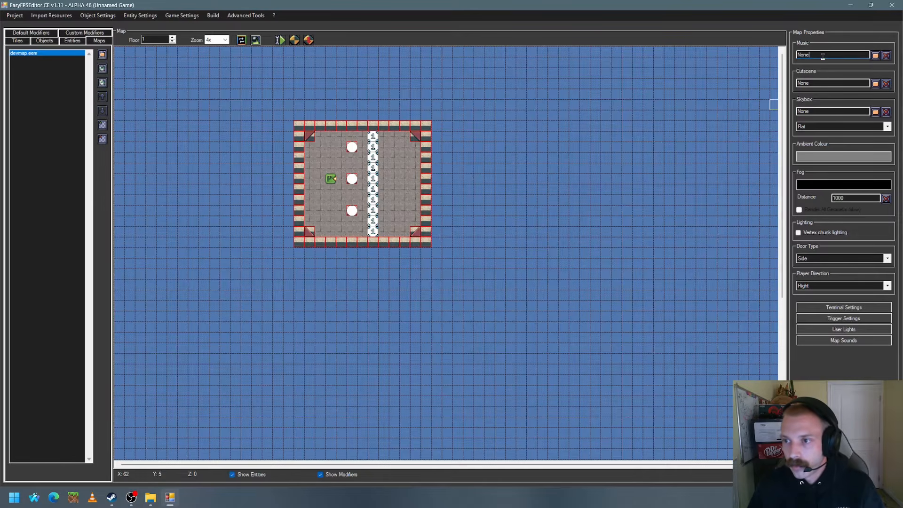
click(817, 83)
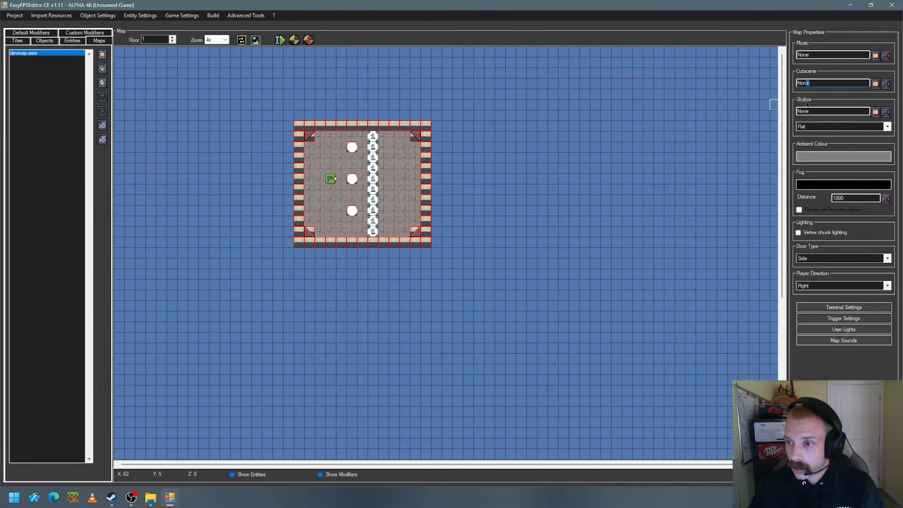
key(Tab)
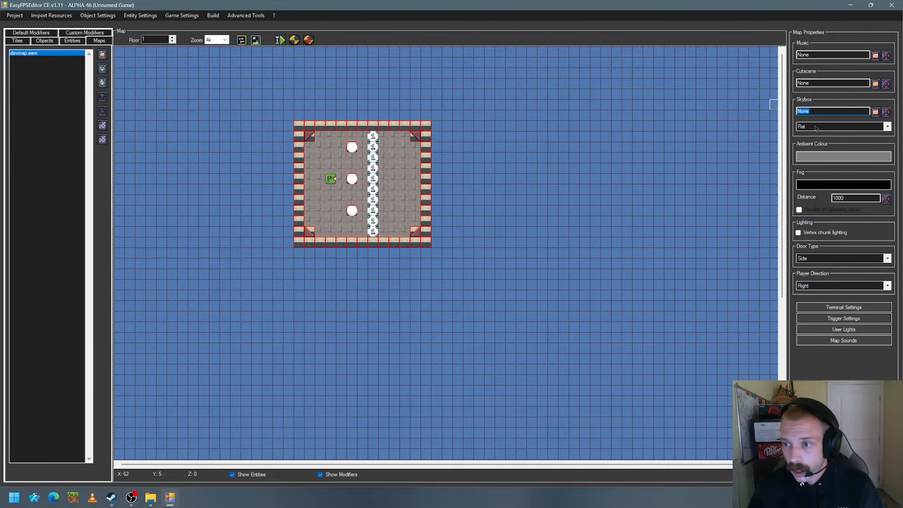
click(888, 127)
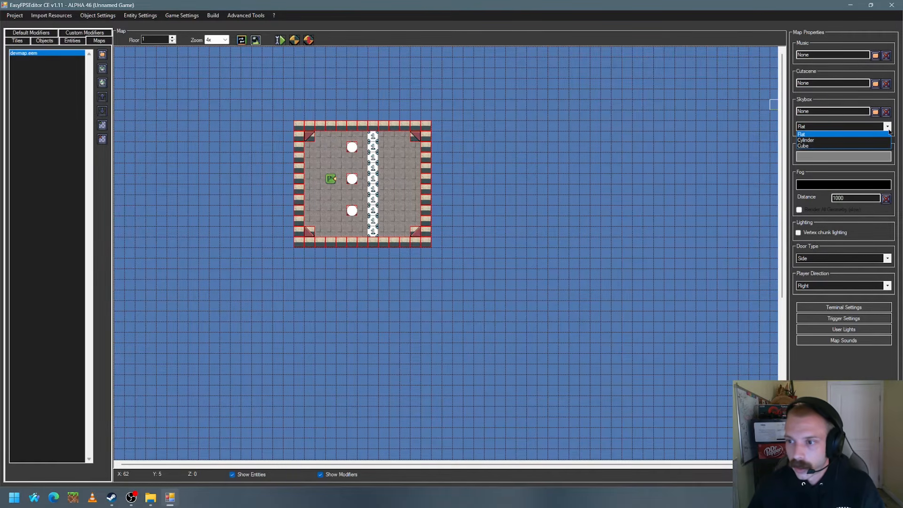
click(819, 125)
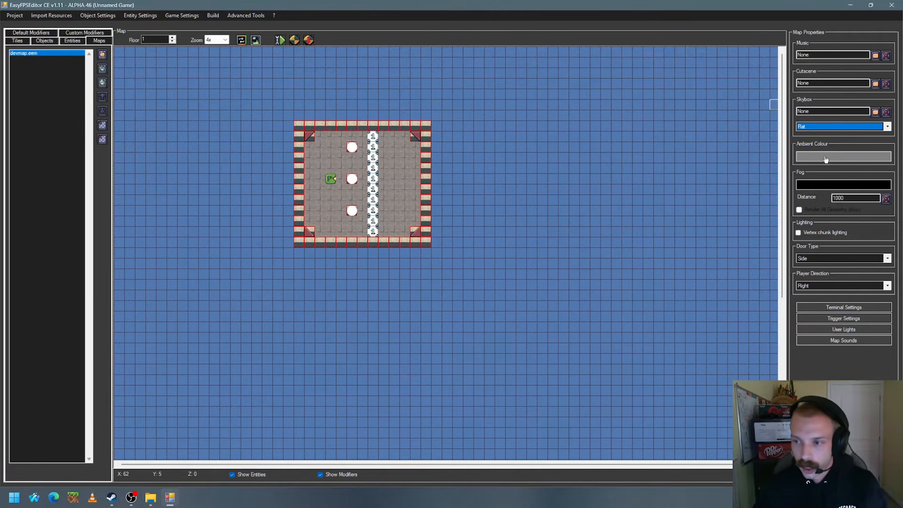
Test-run the map and darken its ambient colour to hex 383838
click(308, 41)
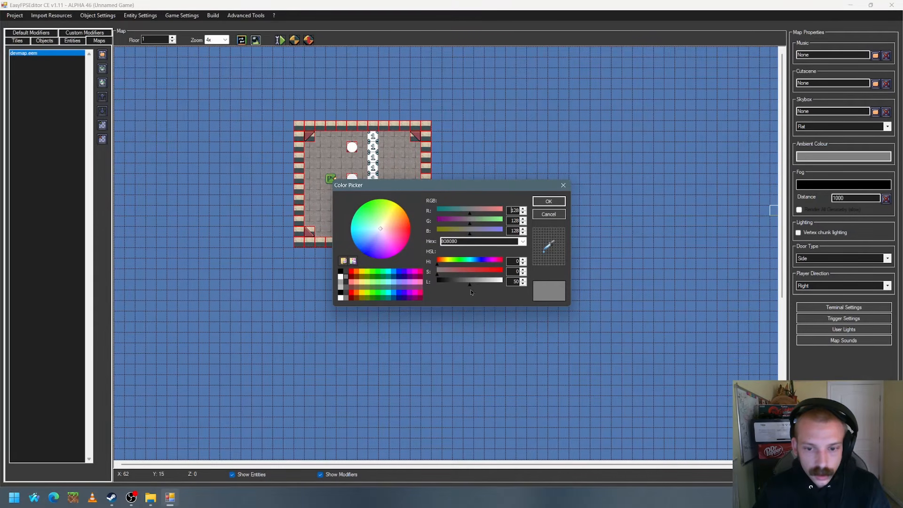
drag(469, 286, 452, 286)
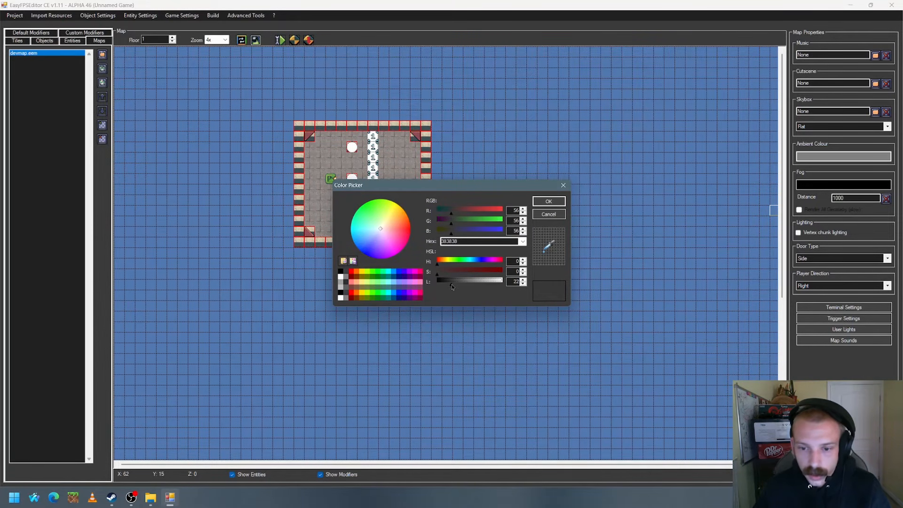
click(548, 200)
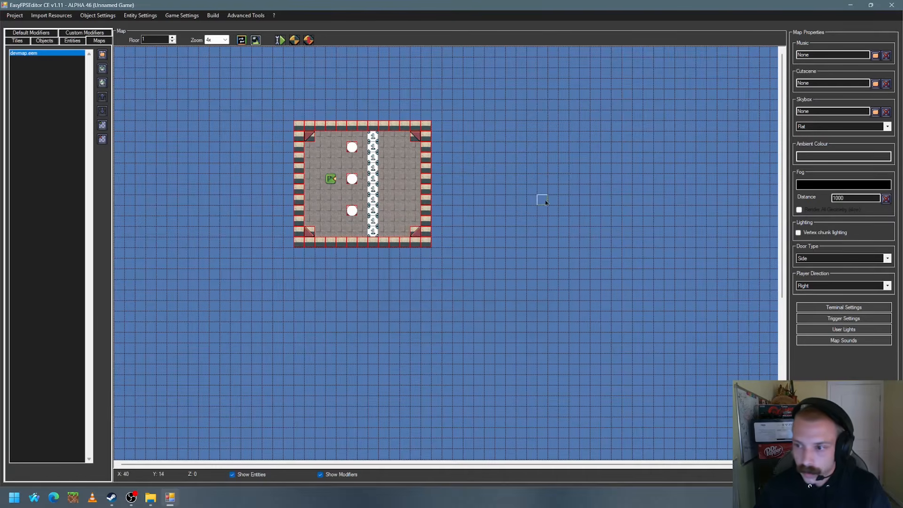
Place the smallest white light inside the room, between the line of triggers and the east wall
click(19, 41)
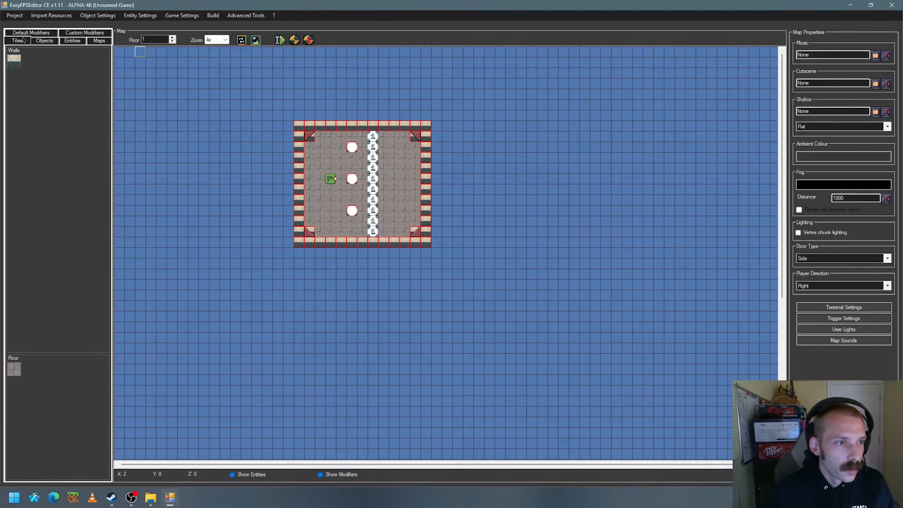
click(45, 41)
click(59, 88)
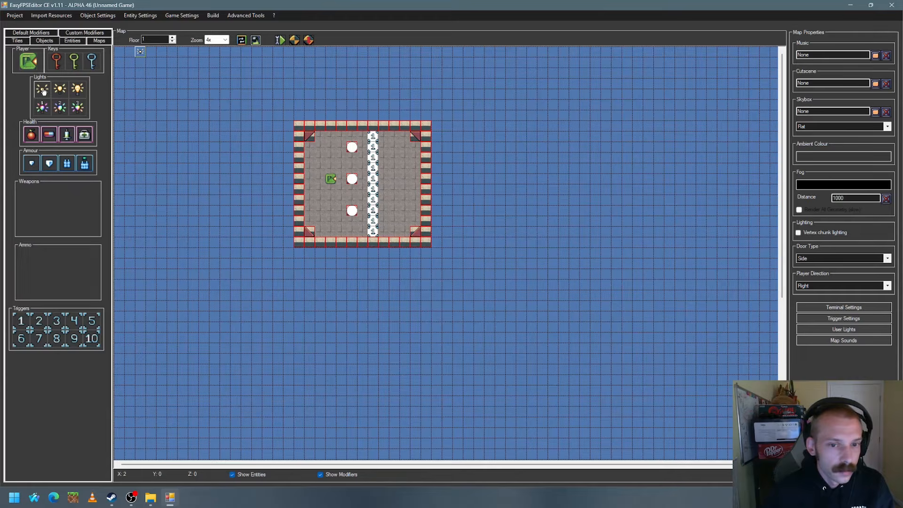
click(404, 179)
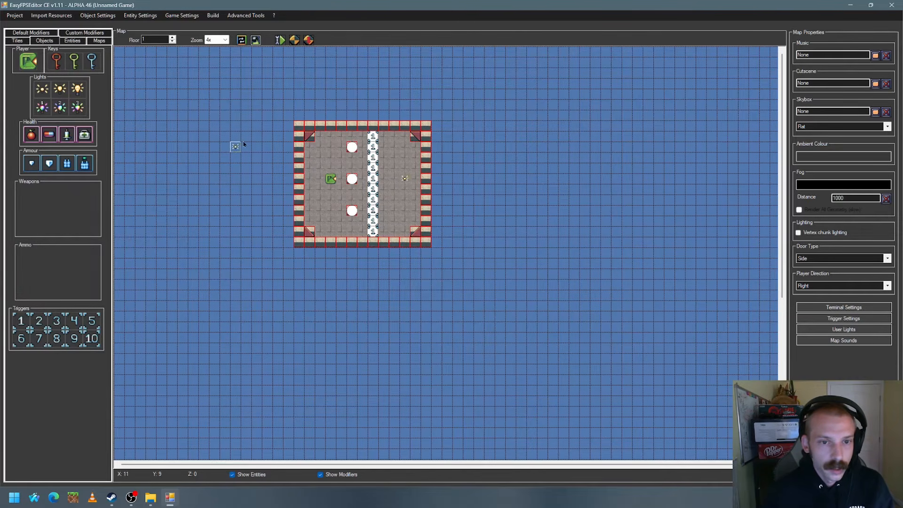
Test-run the map to inspect the darkened room and the placed light, and quit the game
click(308, 40)
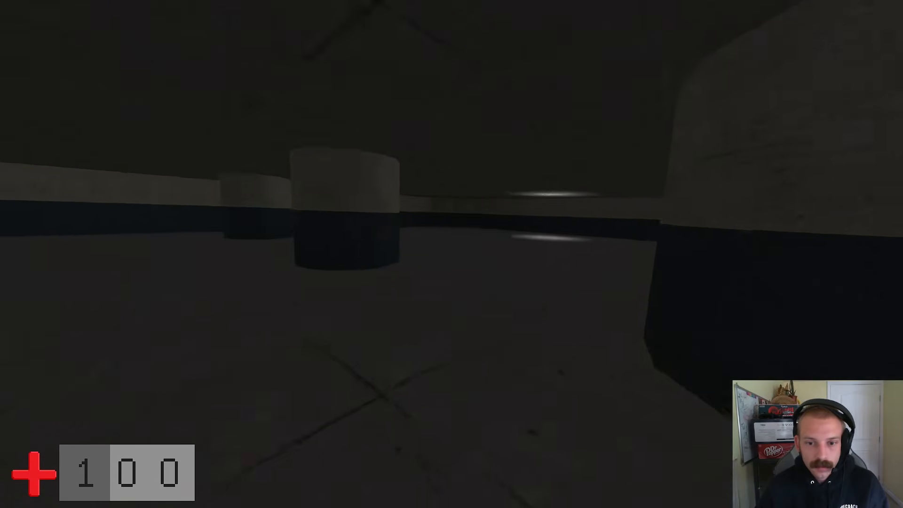
key(Escape)
key(Escape)
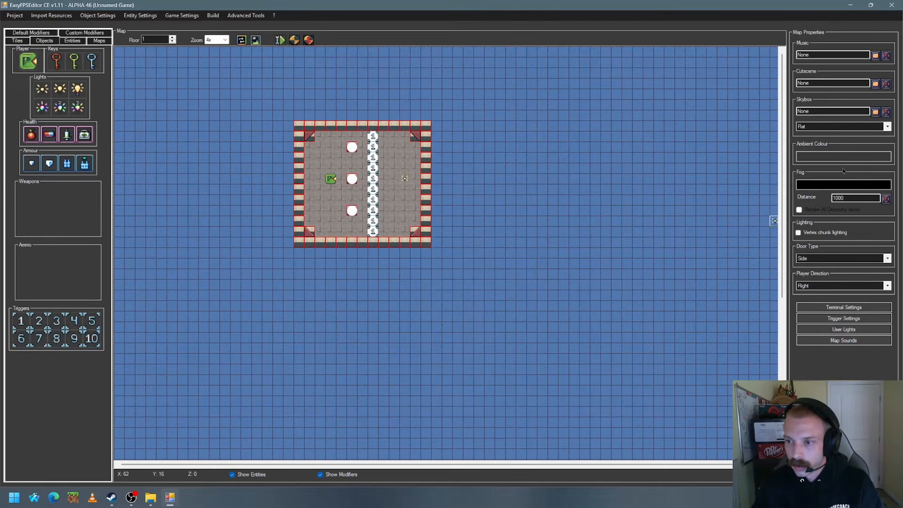
Darken the map's ambient colour to hex 1E1E1E and set the fog distance to 450
click(841, 160)
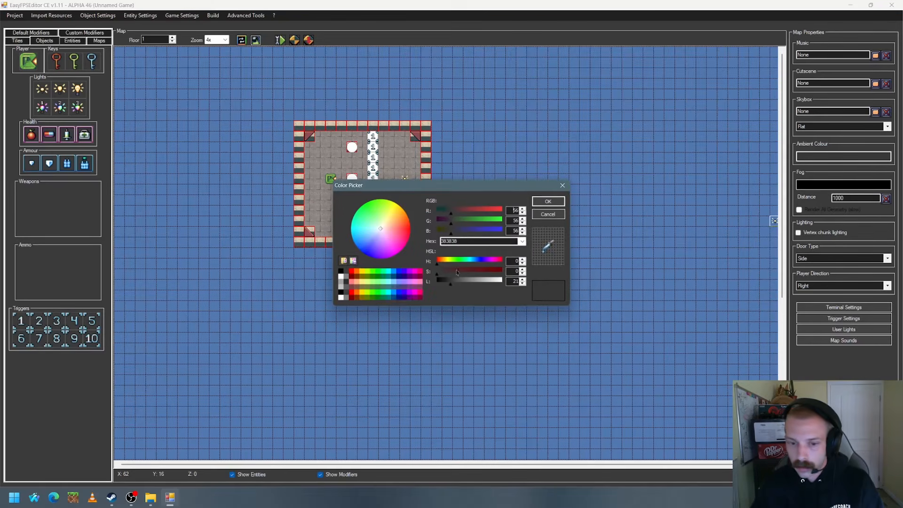
drag(450, 285, 446, 288)
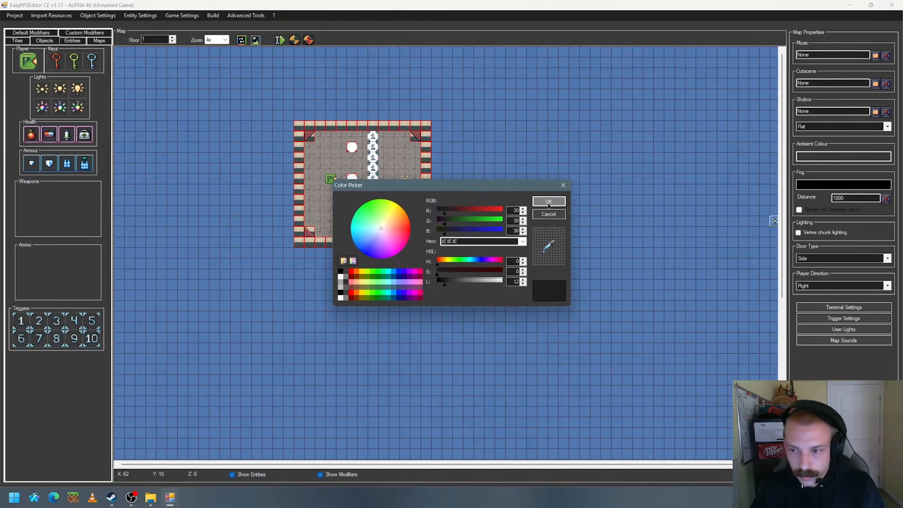
click(549, 203)
double_click(856, 199)
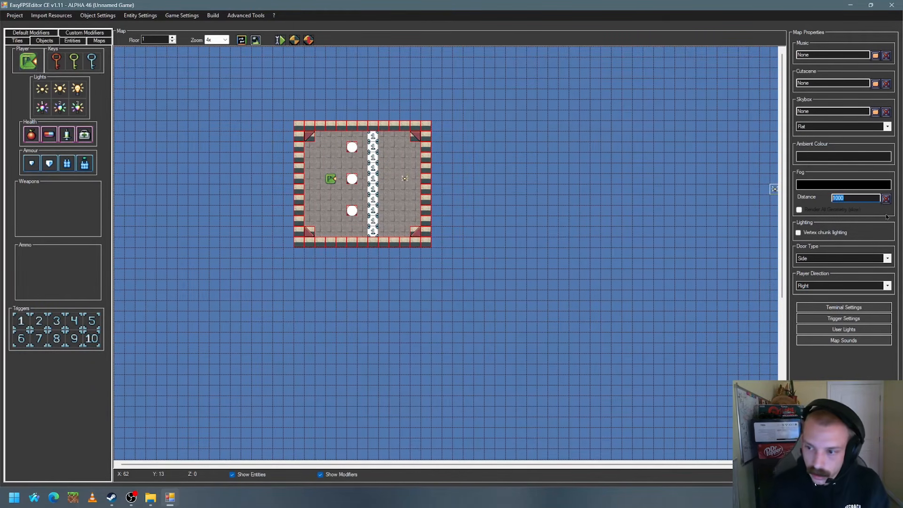
key(BackSpace)
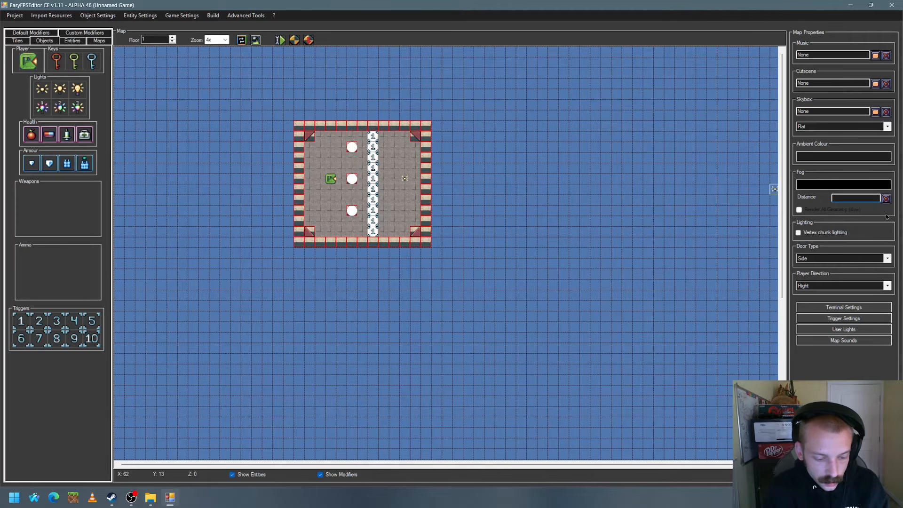
text(450)
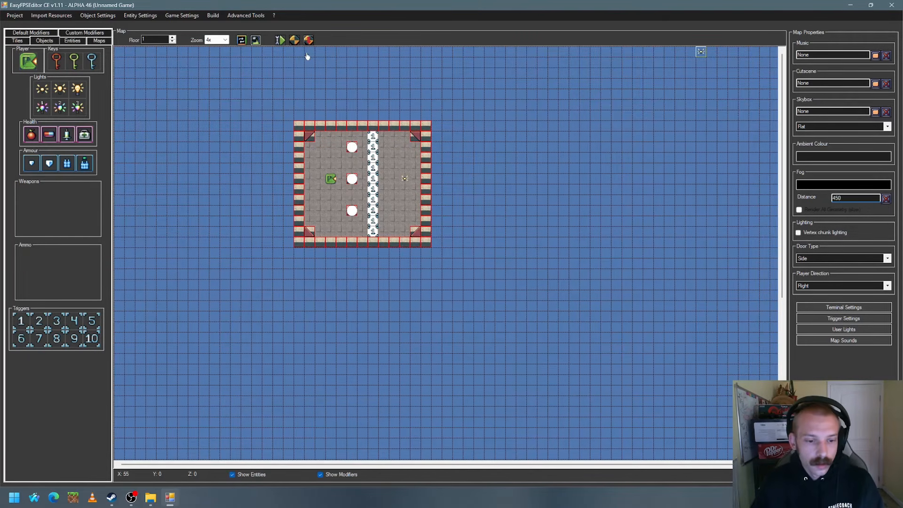
Test-run the map, walk through the room to inspect the fog and darker ambient light, and exit the game
click(279, 40)
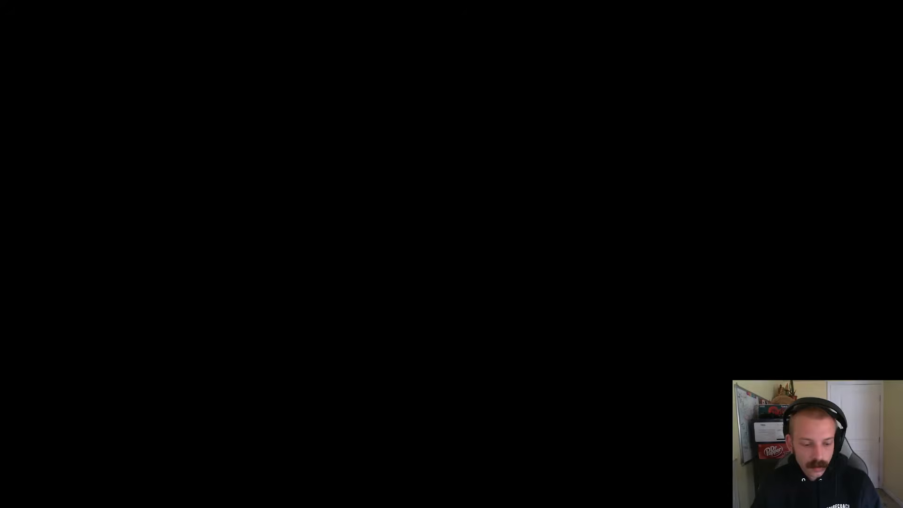
key(w)
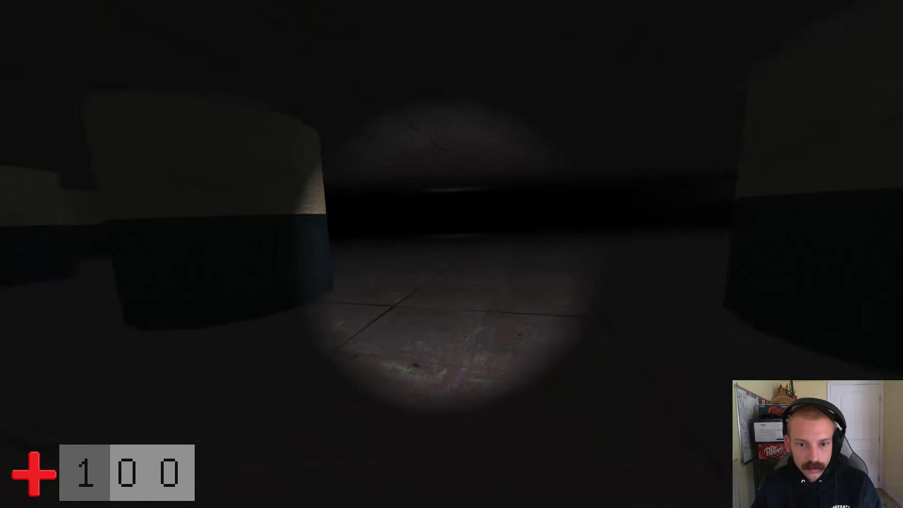
key(w)
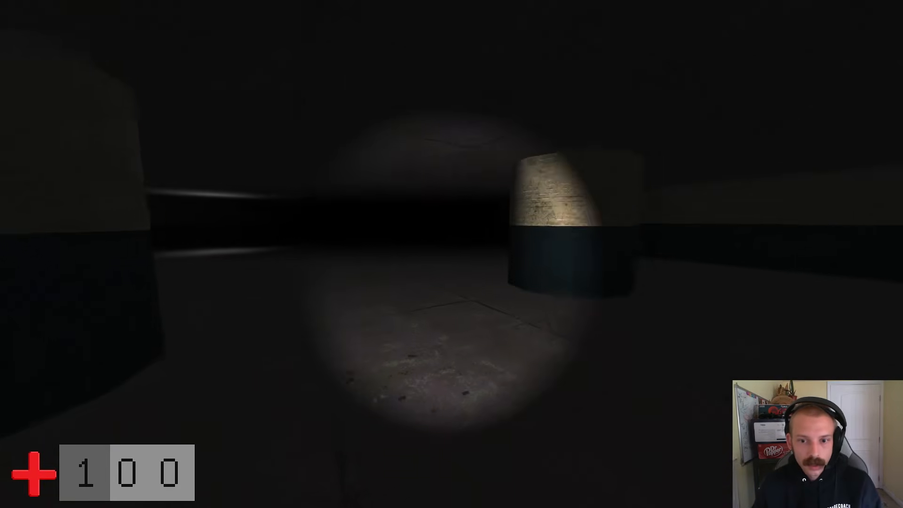
key(w)
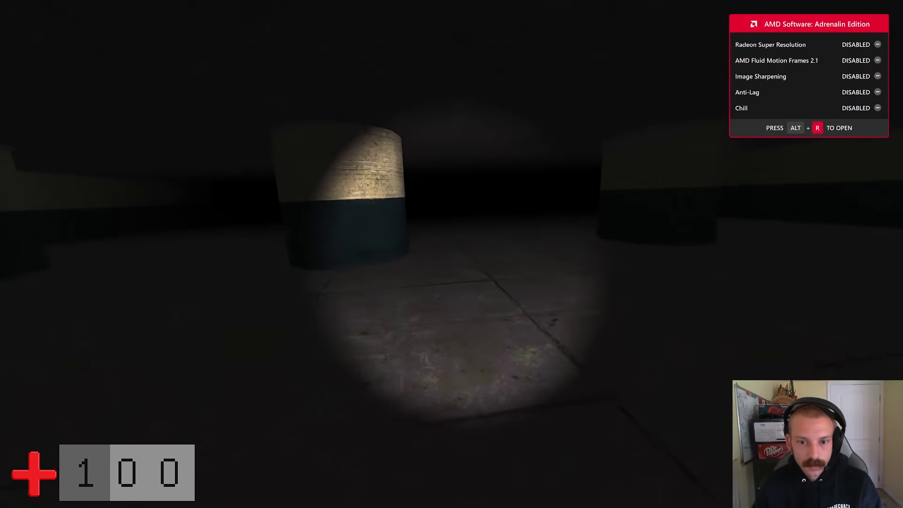
key(w)
key(Escape)
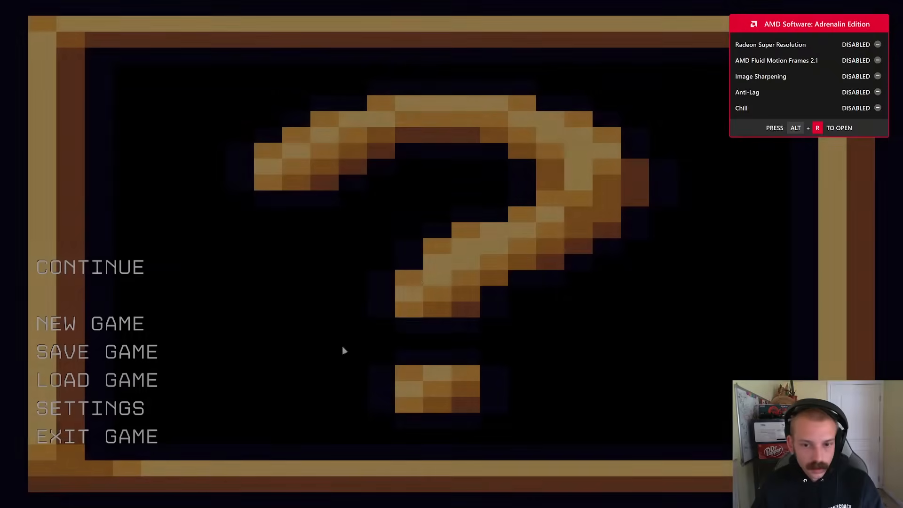
click(132, 435)
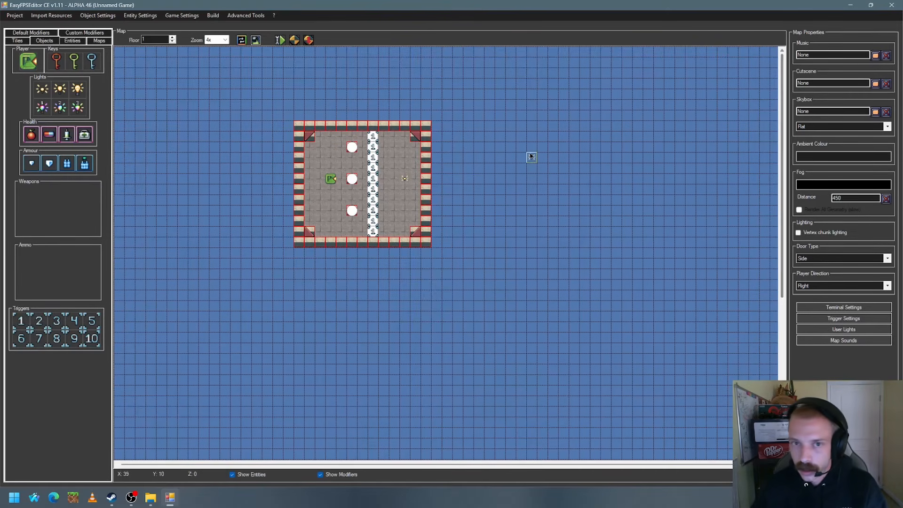
Examine the importable player resources, from the hurt, death, jump, land, step and melee hit sounds to the shadow image
click(47, 17)
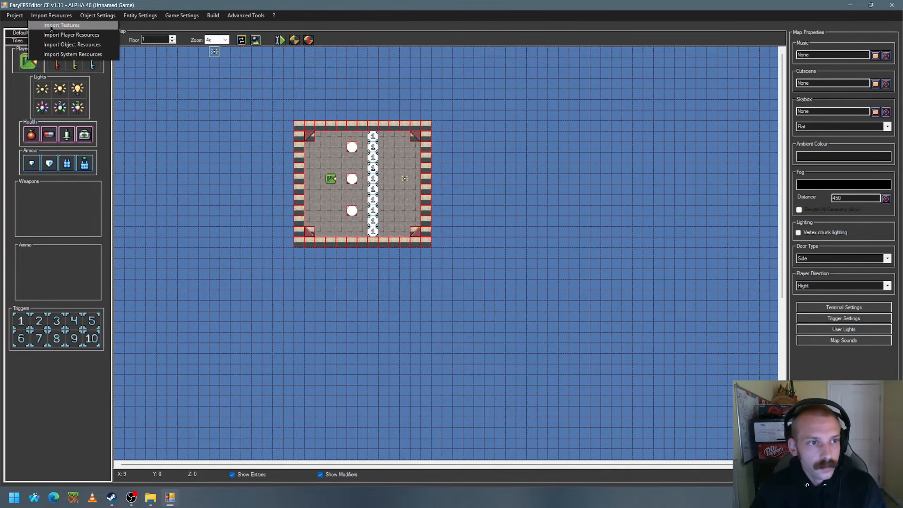
click(52, 36)
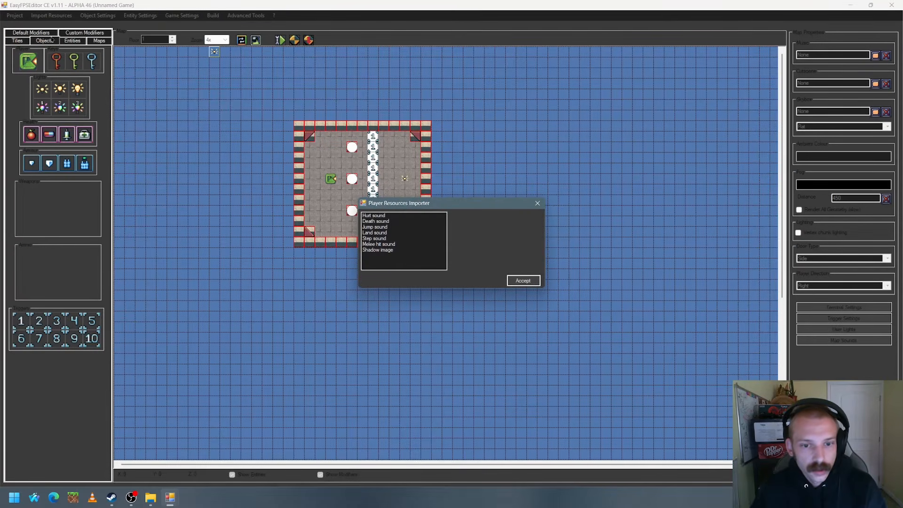
drag(406, 205, 483, 128)
click(455, 140)
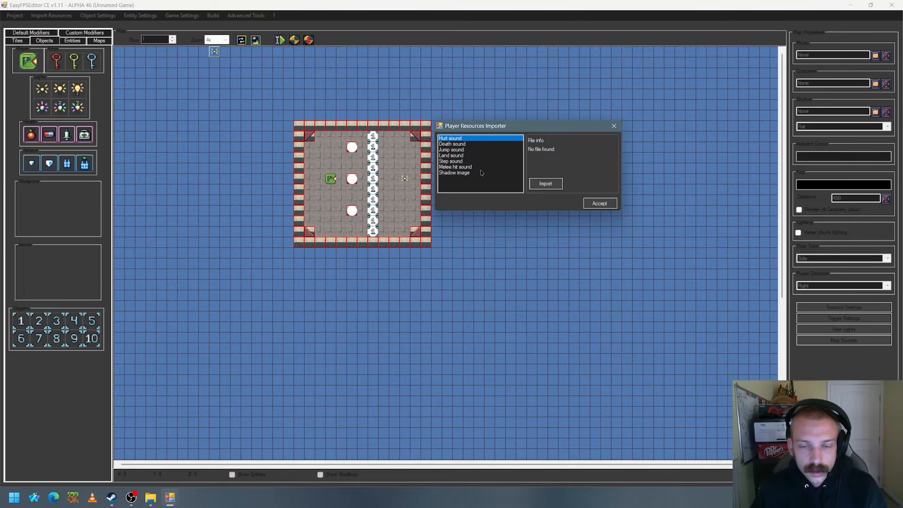
click(457, 144)
click(454, 150)
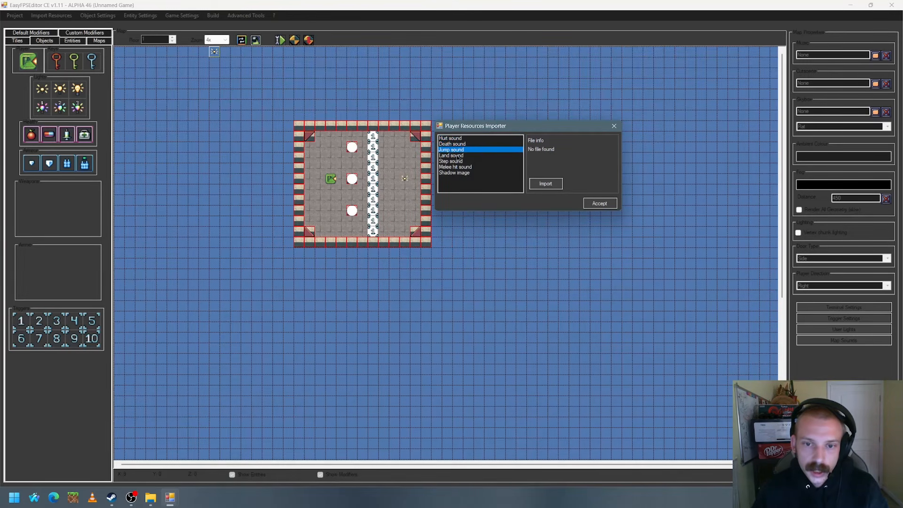
click(461, 156)
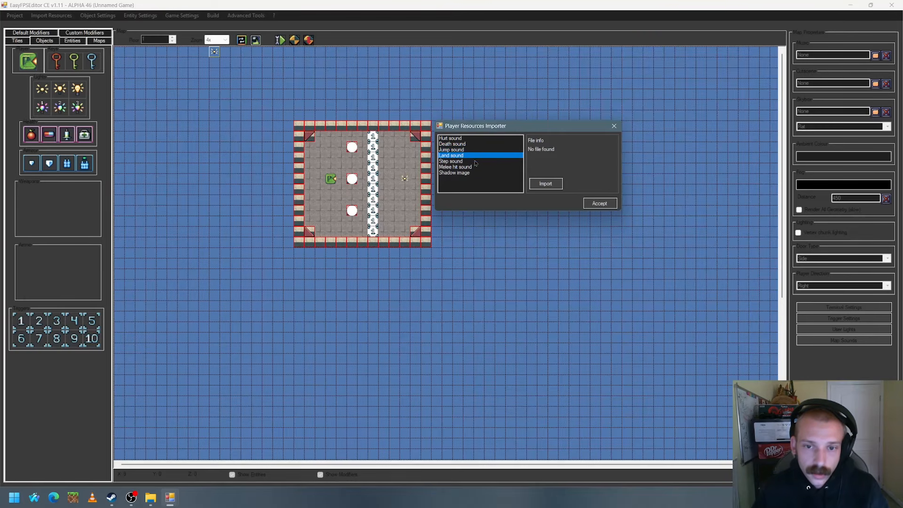
click(464, 162)
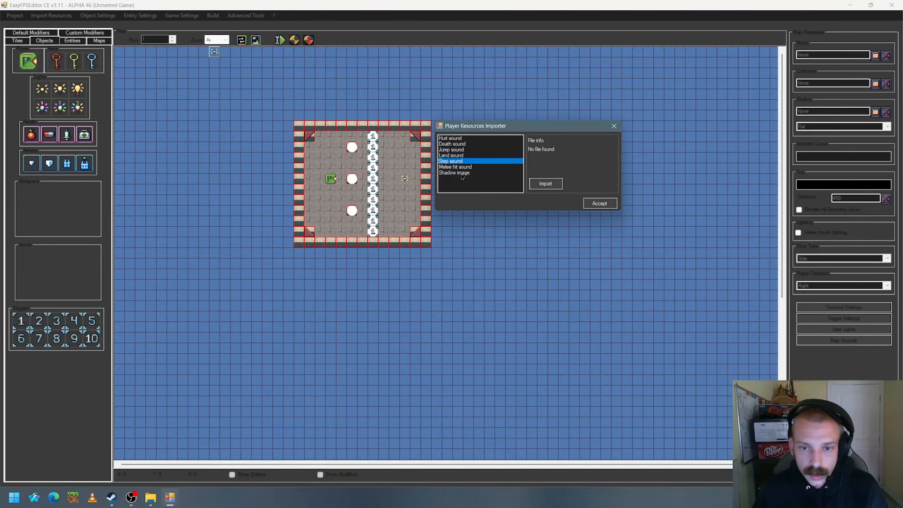
click(454, 168)
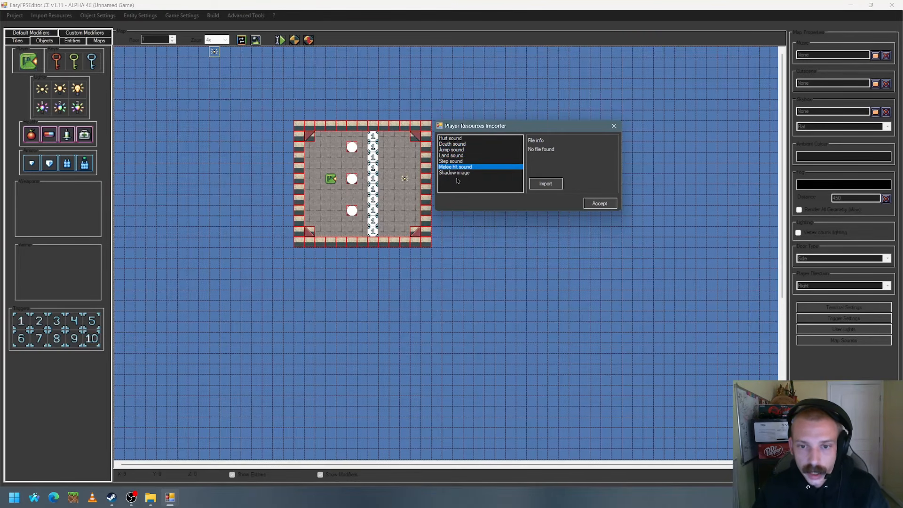
click(453, 181)
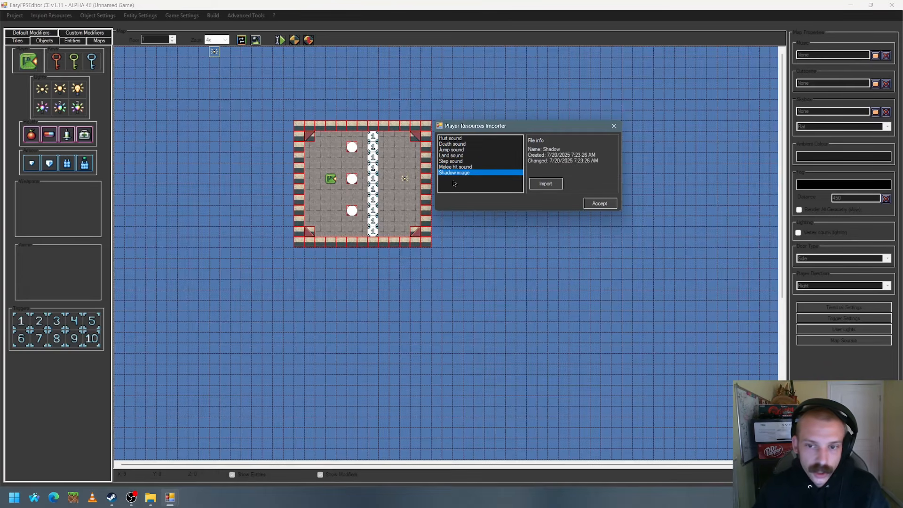
click(613, 126)
Examine the object resources importer for the health, key and armour pickups, and close it without importing
click(52, 16)
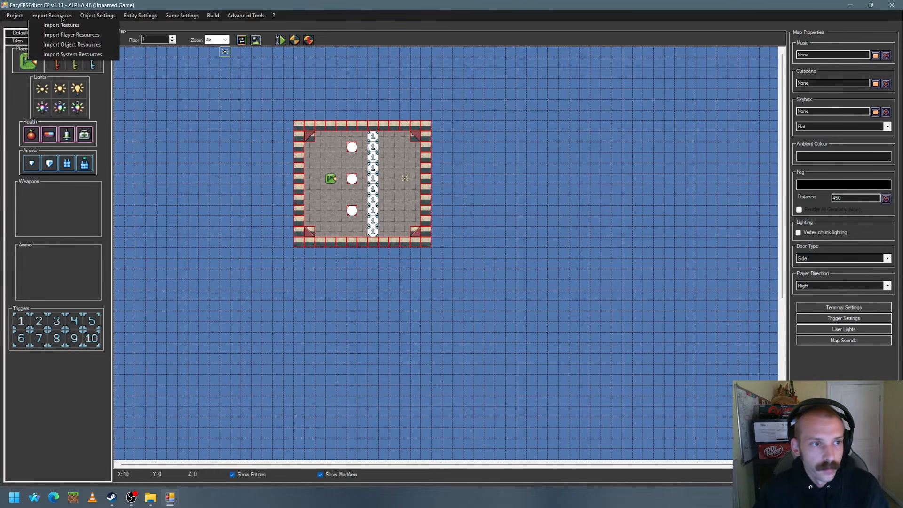
click(85, 47)
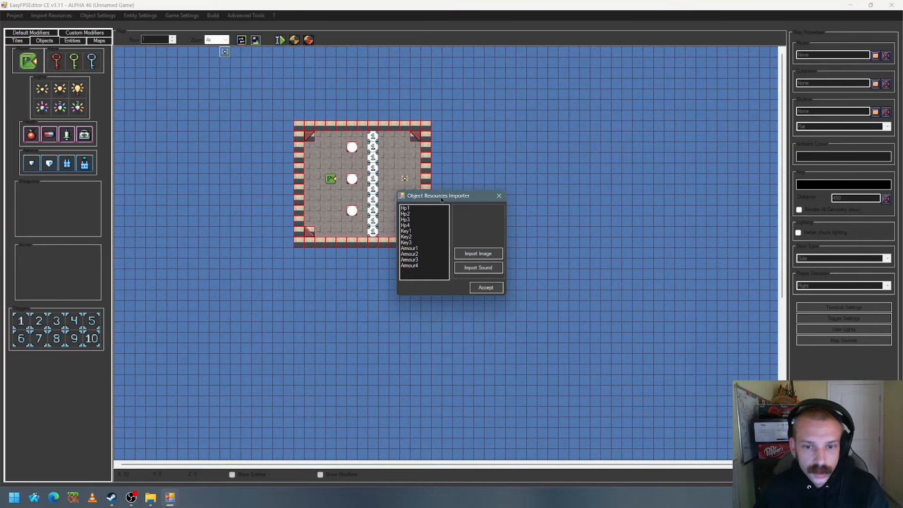
drag(441, 200, 164, 79)
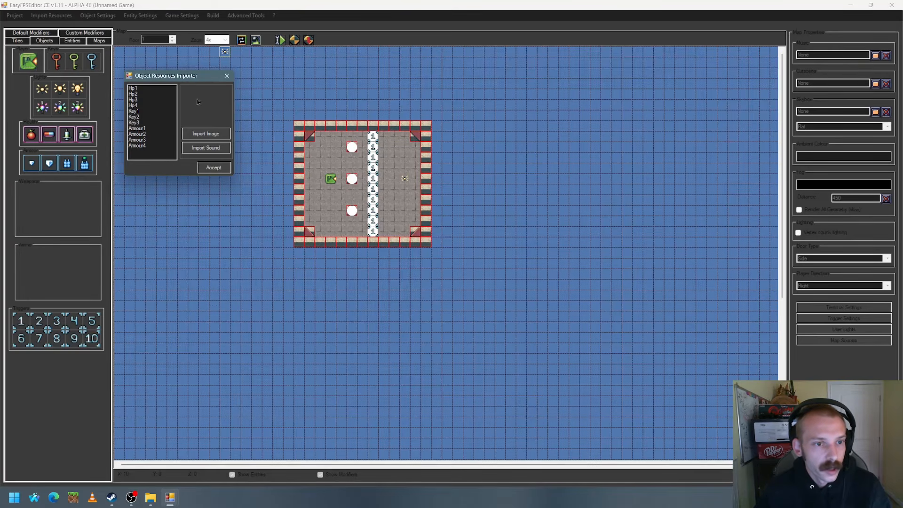
click(227, 76)
Examine the system resources for loading, input prompt and menu images, menu music and the default blood particle
click(62, 15)
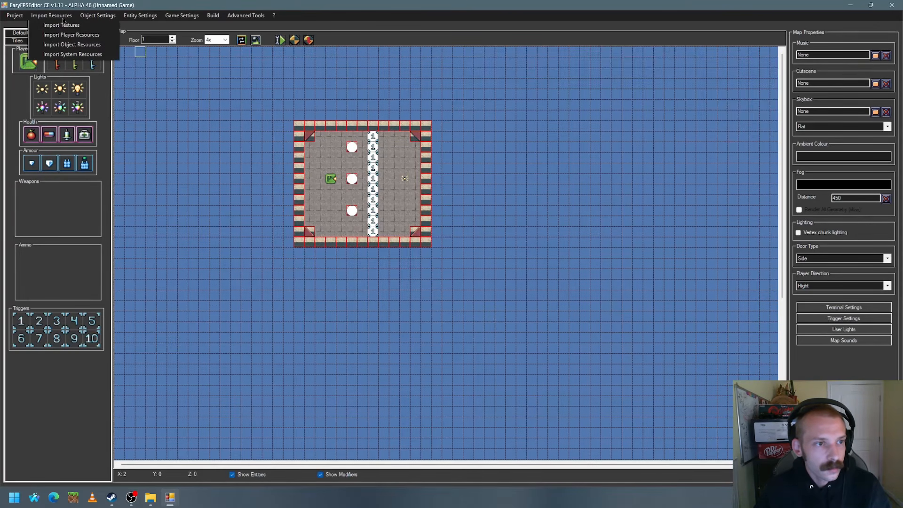
click(72, 54)
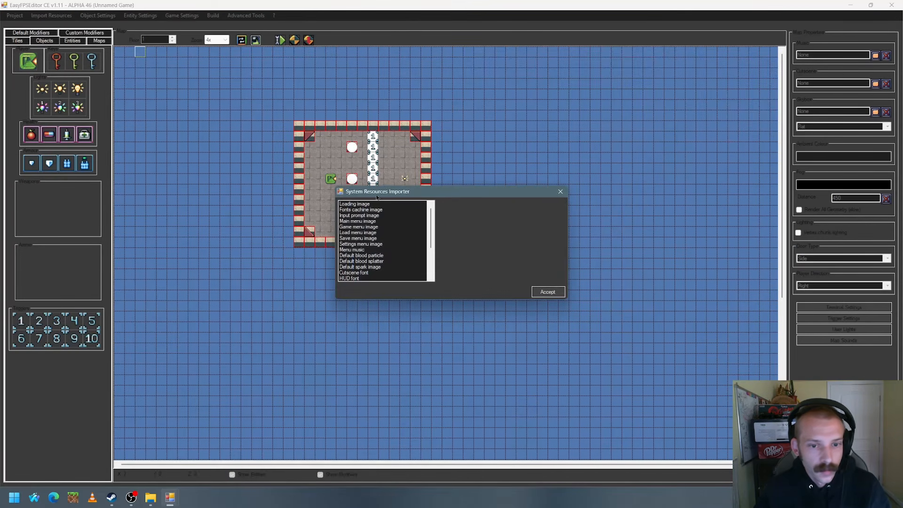
drag(377, 198, 274, 119)
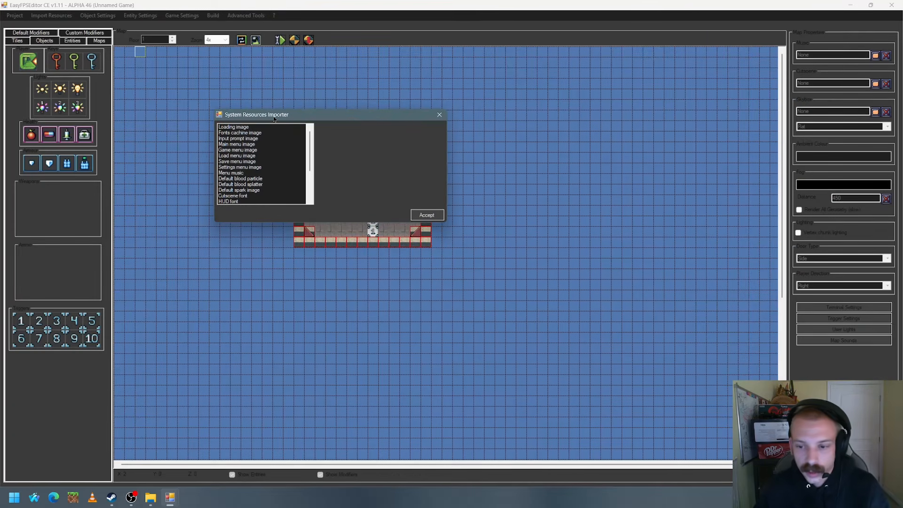
click(237, 133)
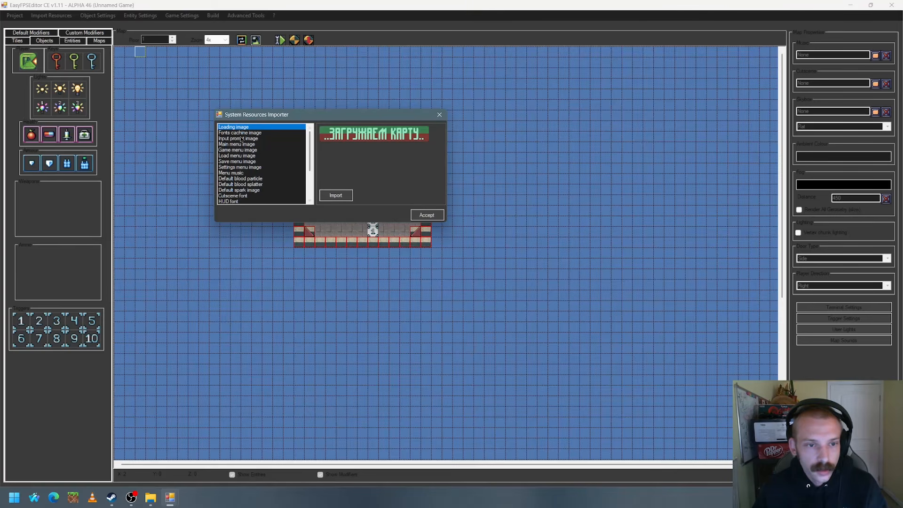
click(238, 139)
click(238, 145)
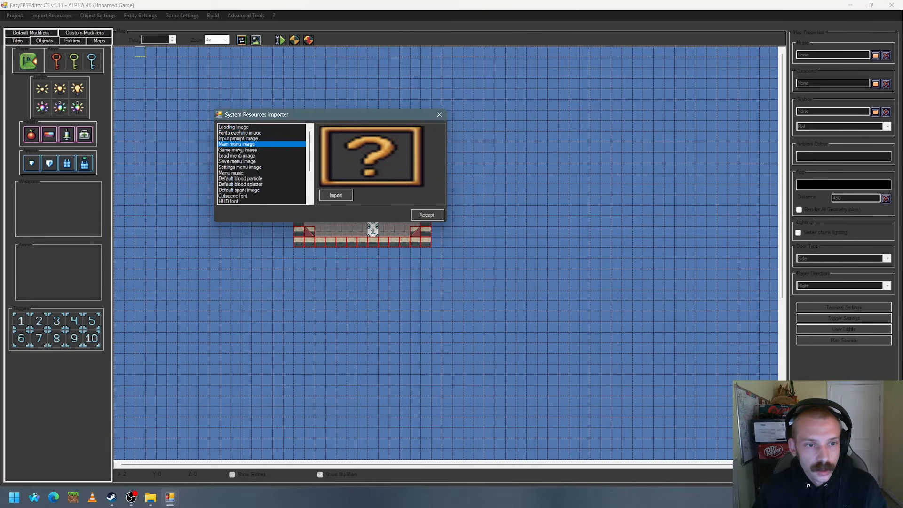
click(239, 150)
click(240, 156)
click(241, 161)
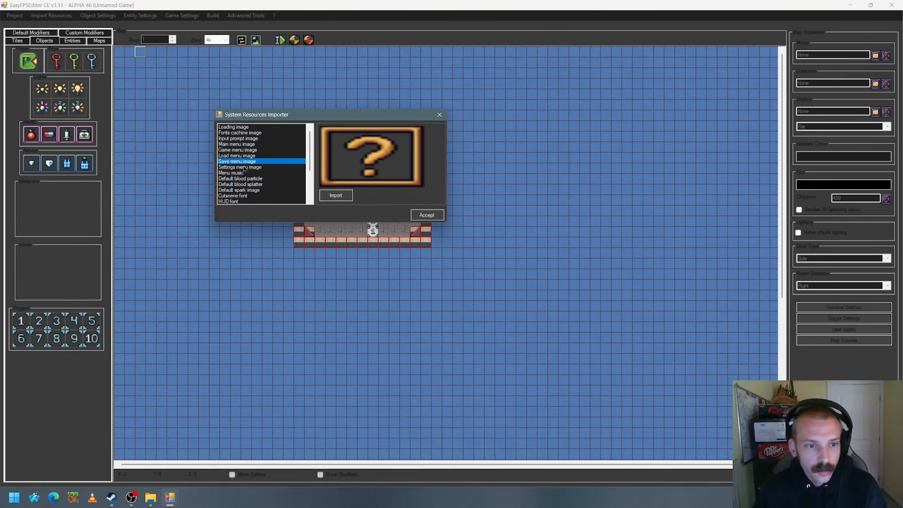
click(241, 167)
click(242, 173)
click(243, 179)
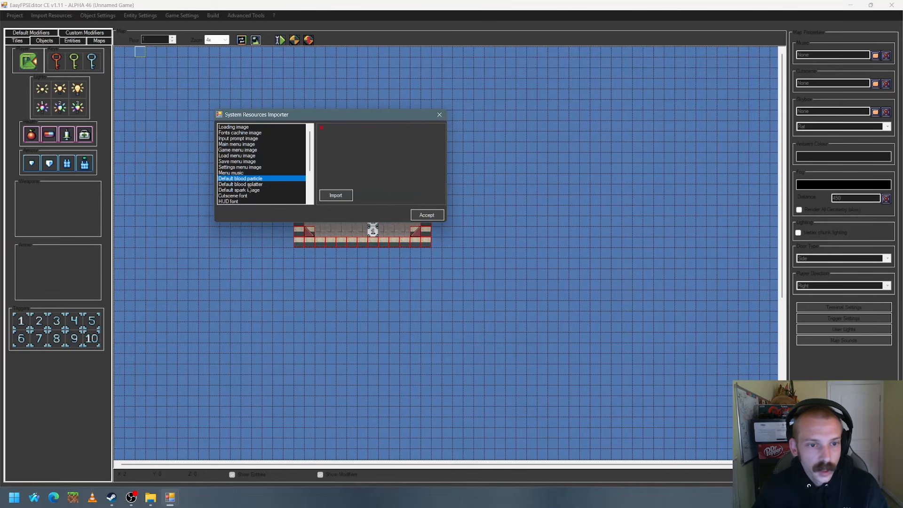
Examine the remaining system resources, from the default blood splatter through the fonts, crosshair, HP, textbox and cursor to the armour HUD sprite
scroll(249, 169, down, 3)
click(246, 134)
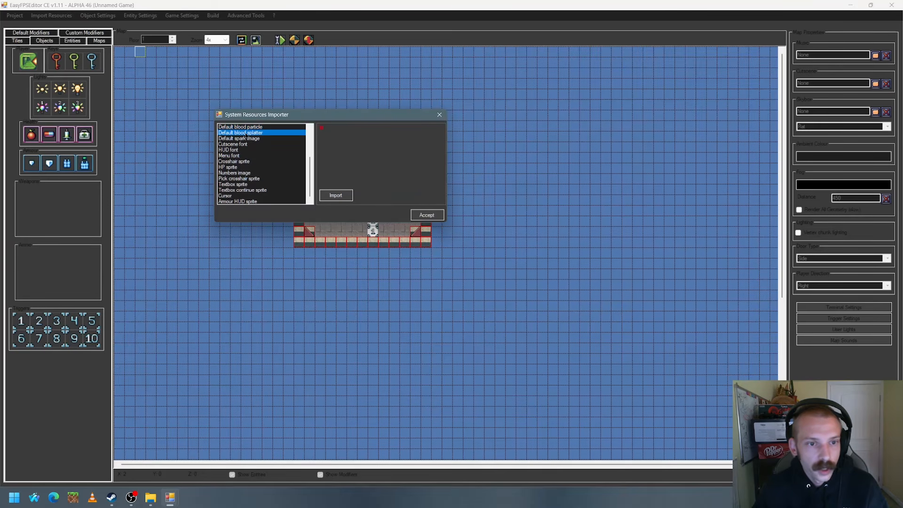
click(245, 139)
key(Up)
key(Down)
key(Down)
key(Down)
key(Down)
key(Down)
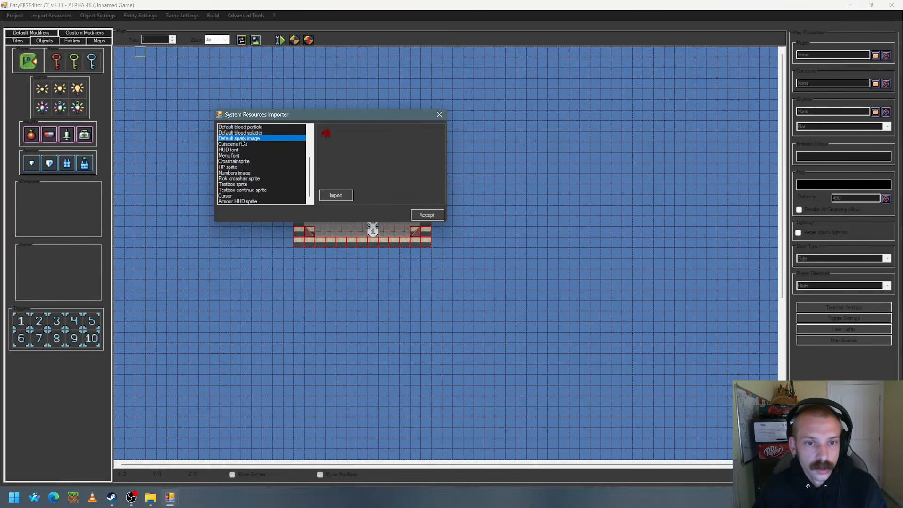
click(233, 166)
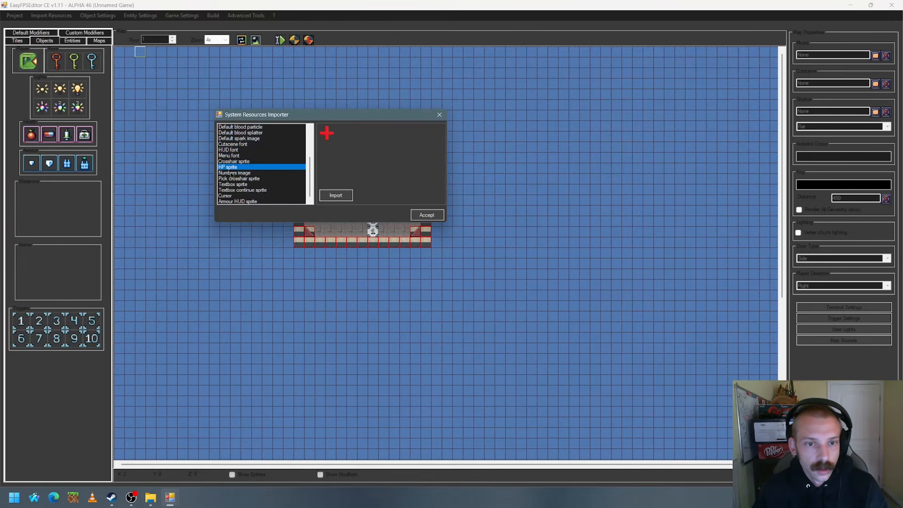
click(233, 173)
click(233, 178)
click(234, 184)
click(235, 180)
click(230, 173)
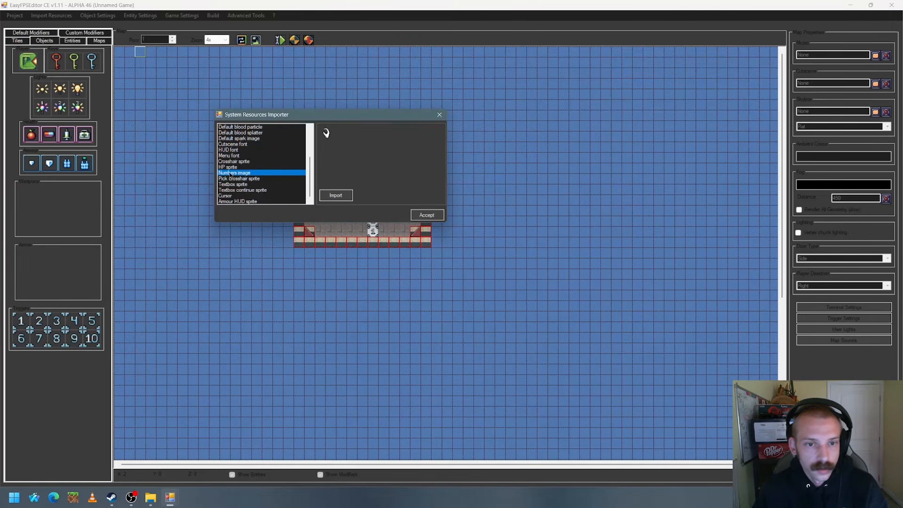
click(231, 179)
click(233, 185)
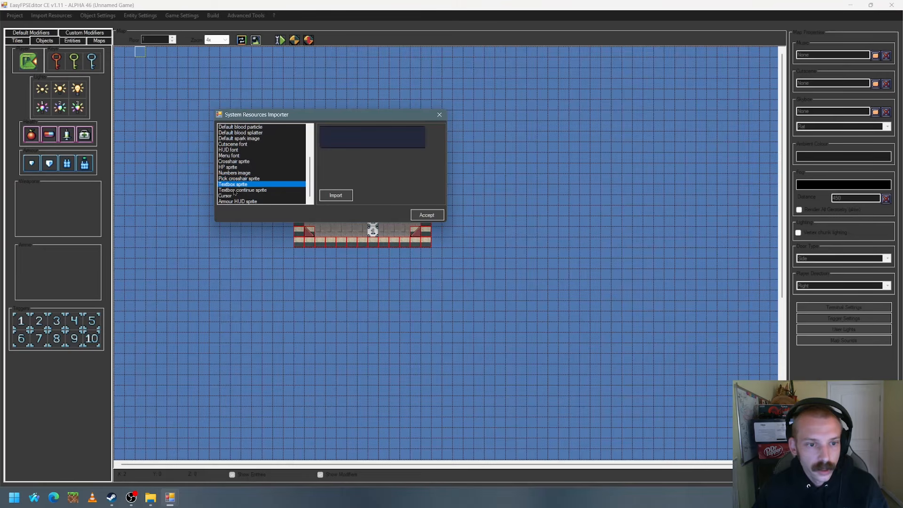
click(233, 190)
click(234, 196)
click(233, 202)
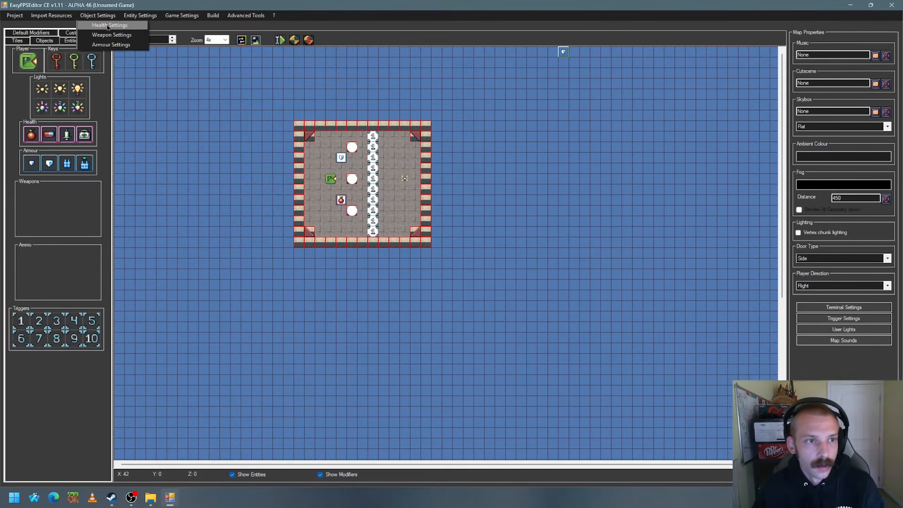
Examine the health amounts of the four health pickups and close their settings unchanged
click(109, 25)
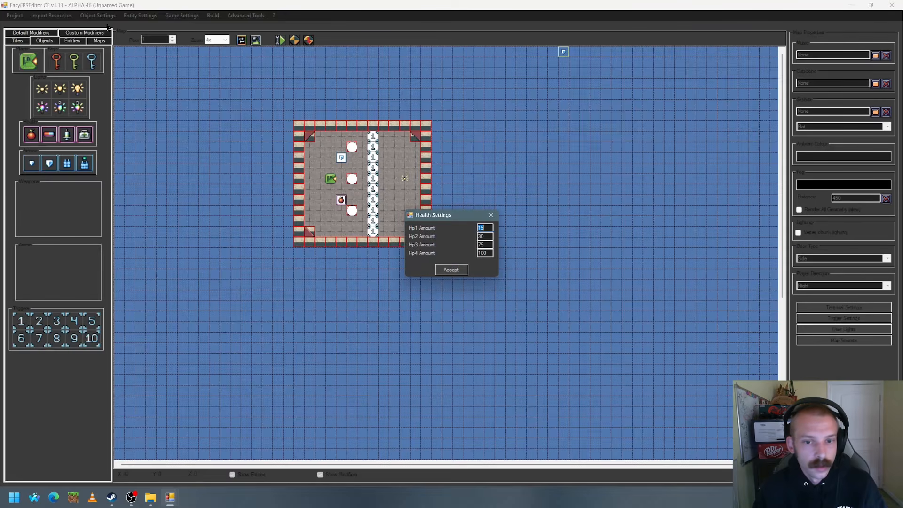
mouse_move(460, 220)
mouse_down()
mouse_move(312, 230)
mouse_move(186, 123)
mouse_up()
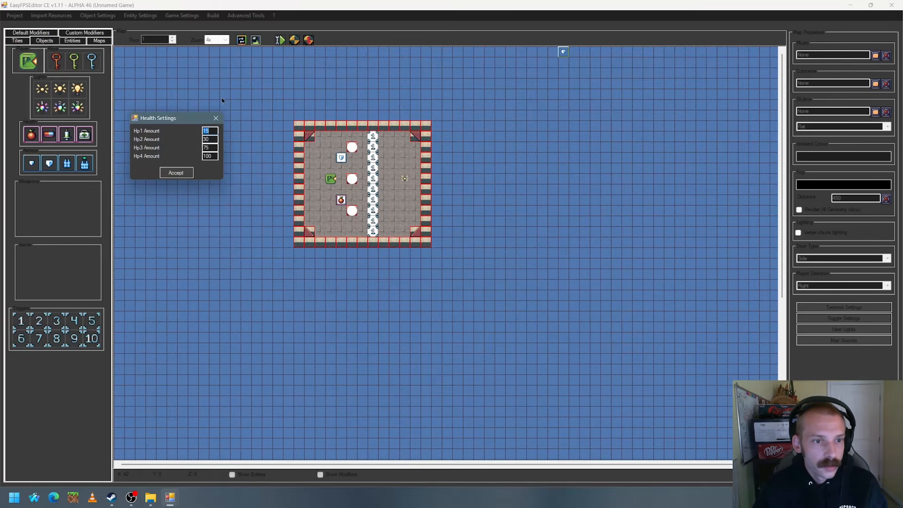
click(219, 121)
Open the weapon settings and move their window clear of the room on the map
click(97, 15)
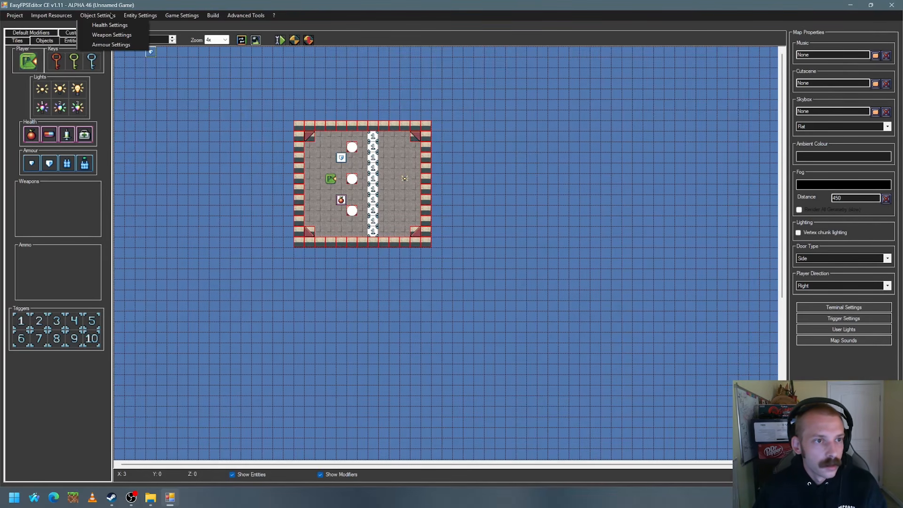
click(114, 41)
drag(456, 129, 215, 114)
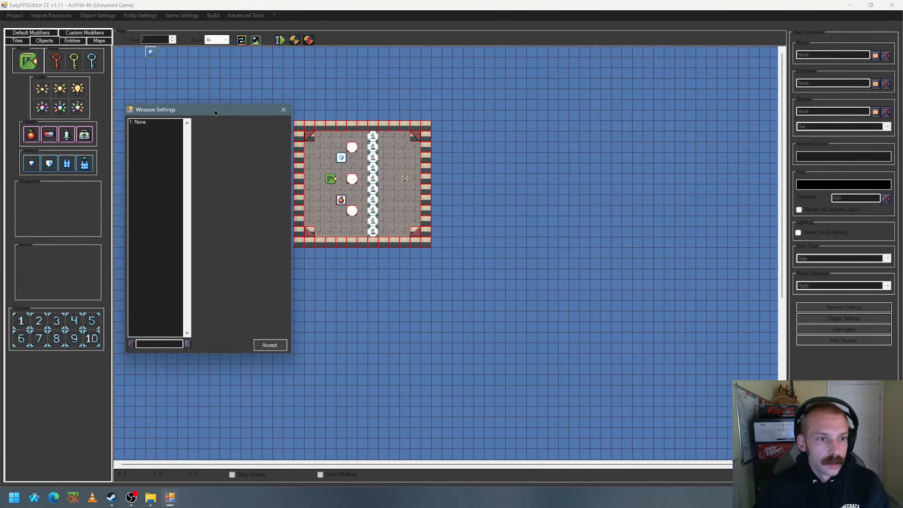